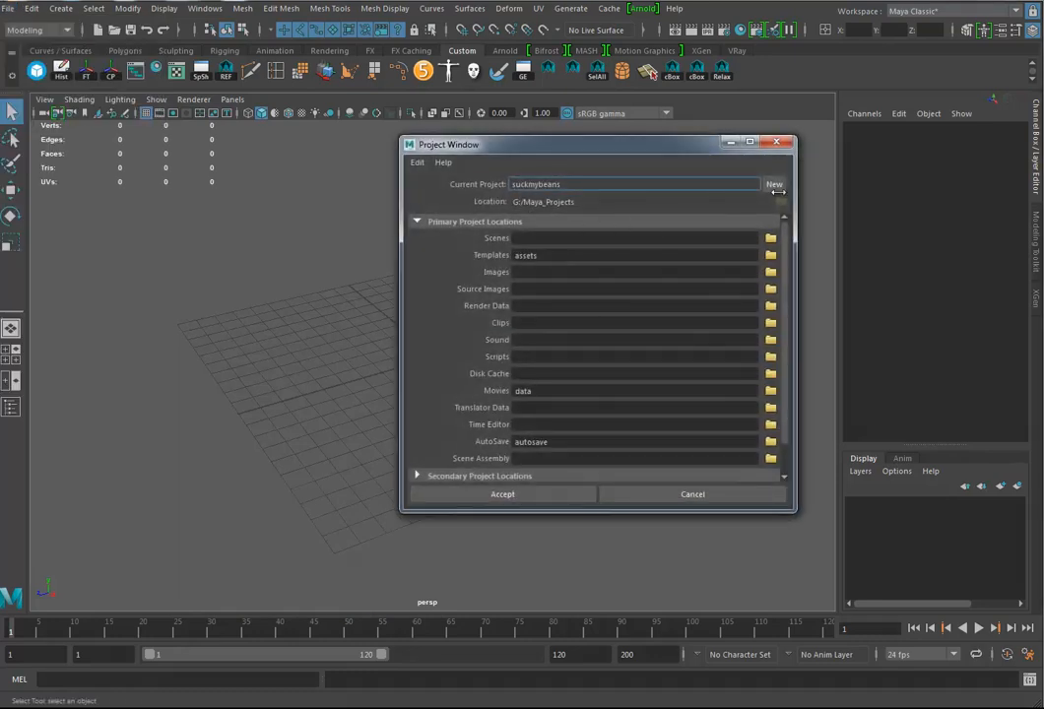
- Create a new project named Claw2017_Project in G:/Maya_Projects with the default folder locations
left_click(775, 186)
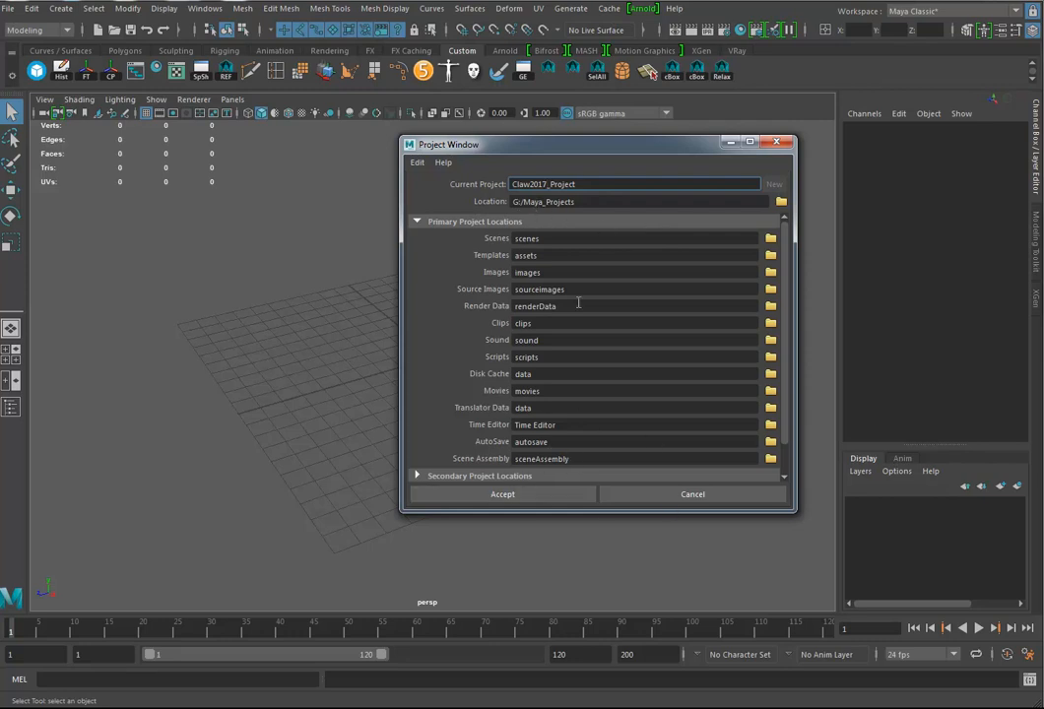
left_click(527, 496)
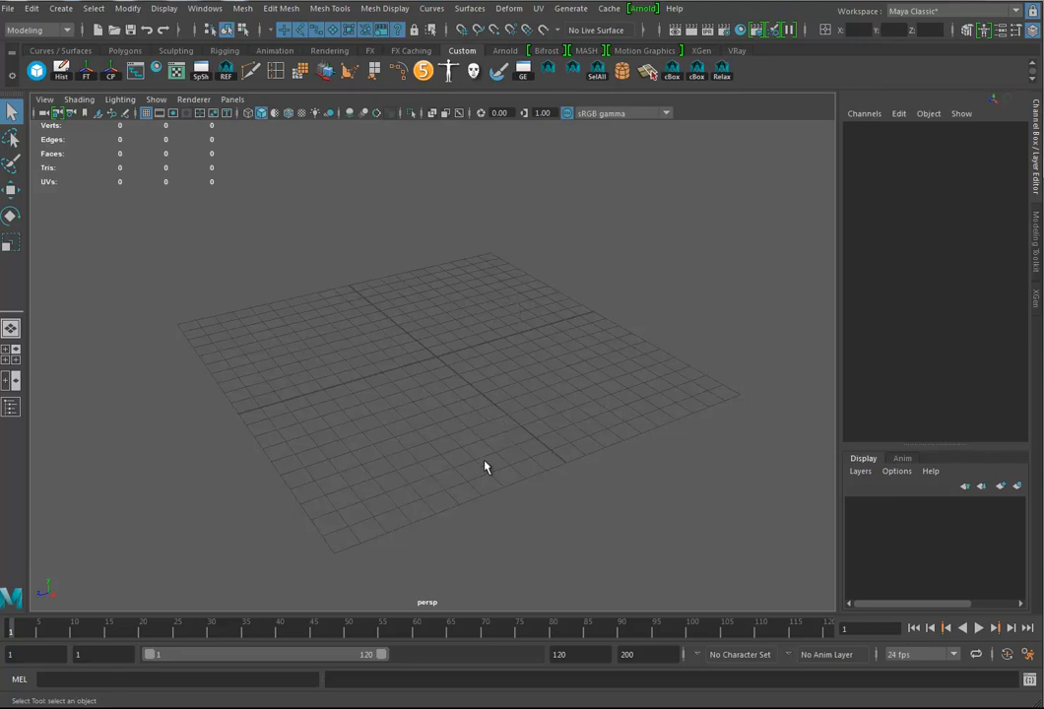
- Create a polygon cylinder with radius 1, height 2 and 8 axis divisions
left_click(60, 10)
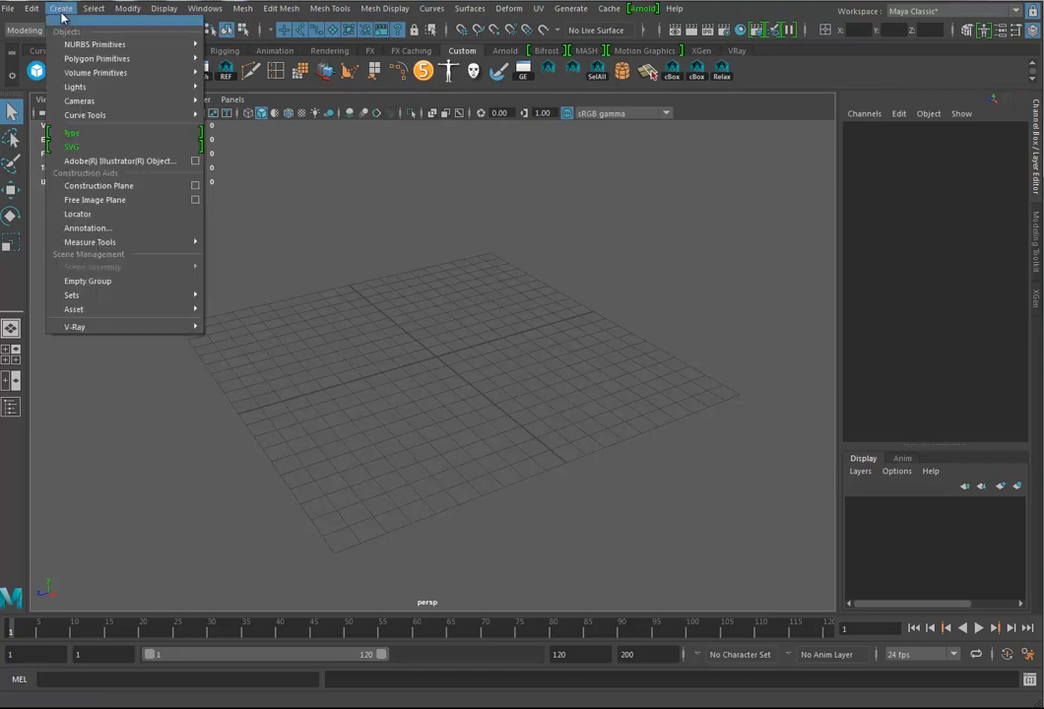
mouse_move(148, 58)
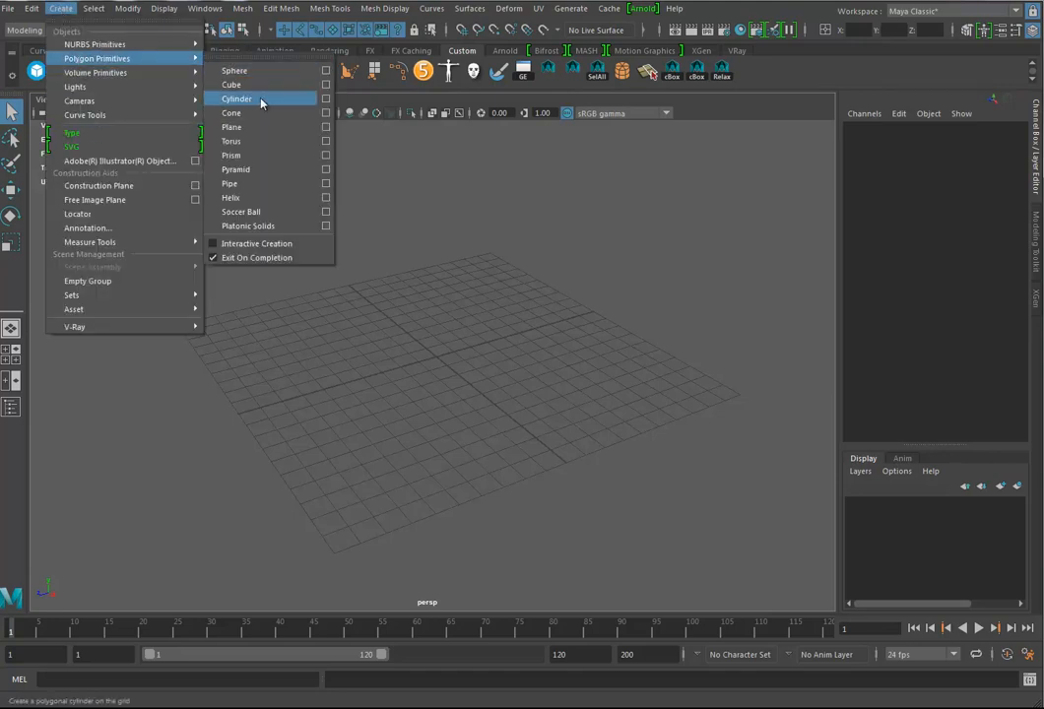
left_click(326, 98)
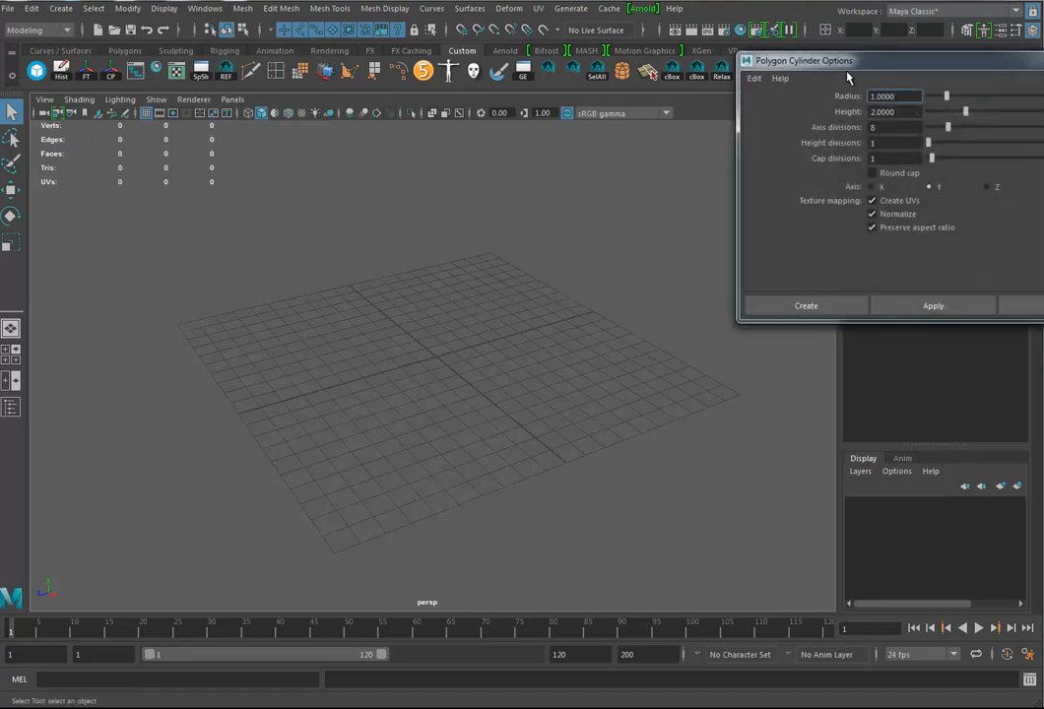
left_click_drag(868, 67, 445, 172)
double_click(472, 225)
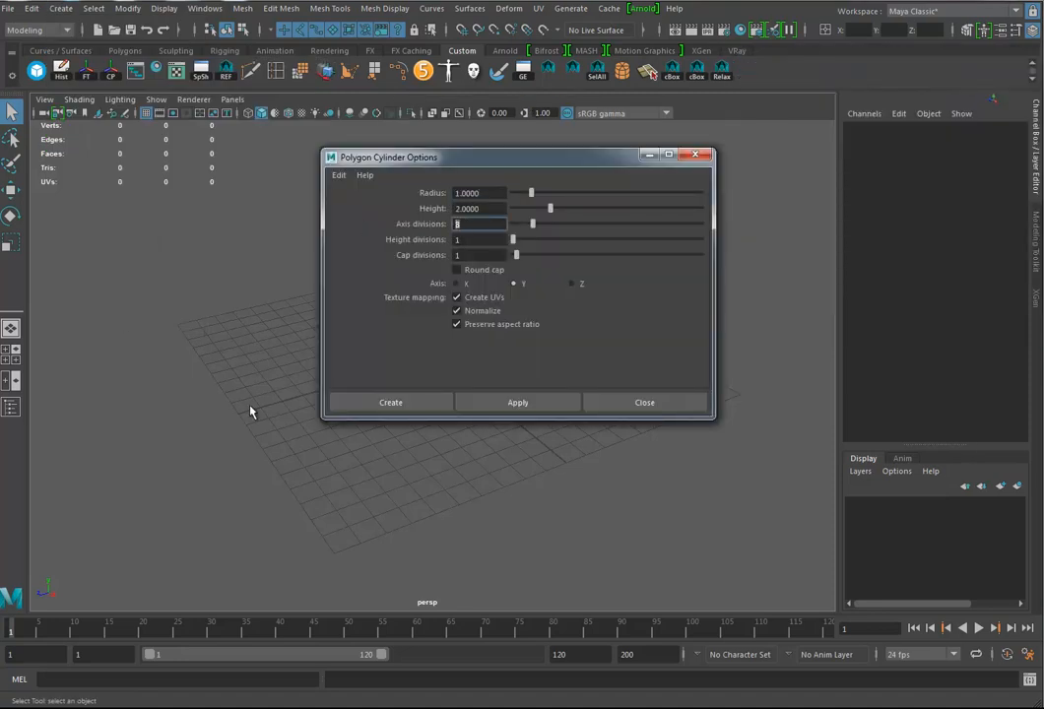
left_click(392, 406)
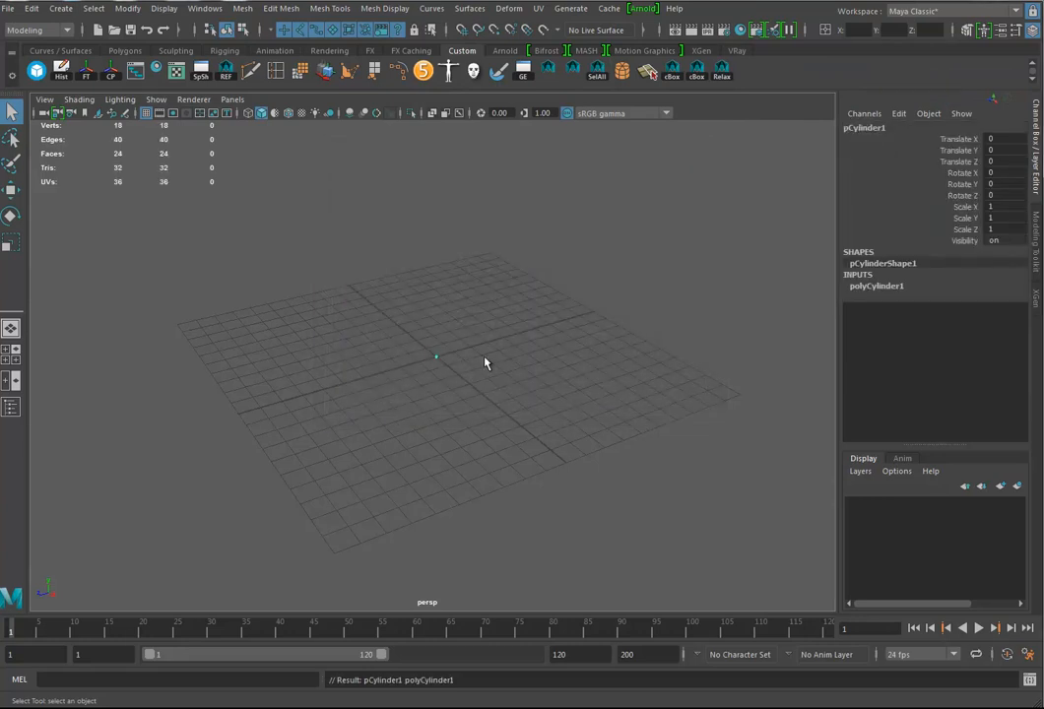
- Scale the cylinder up uniformly to about 31.4
key("r")
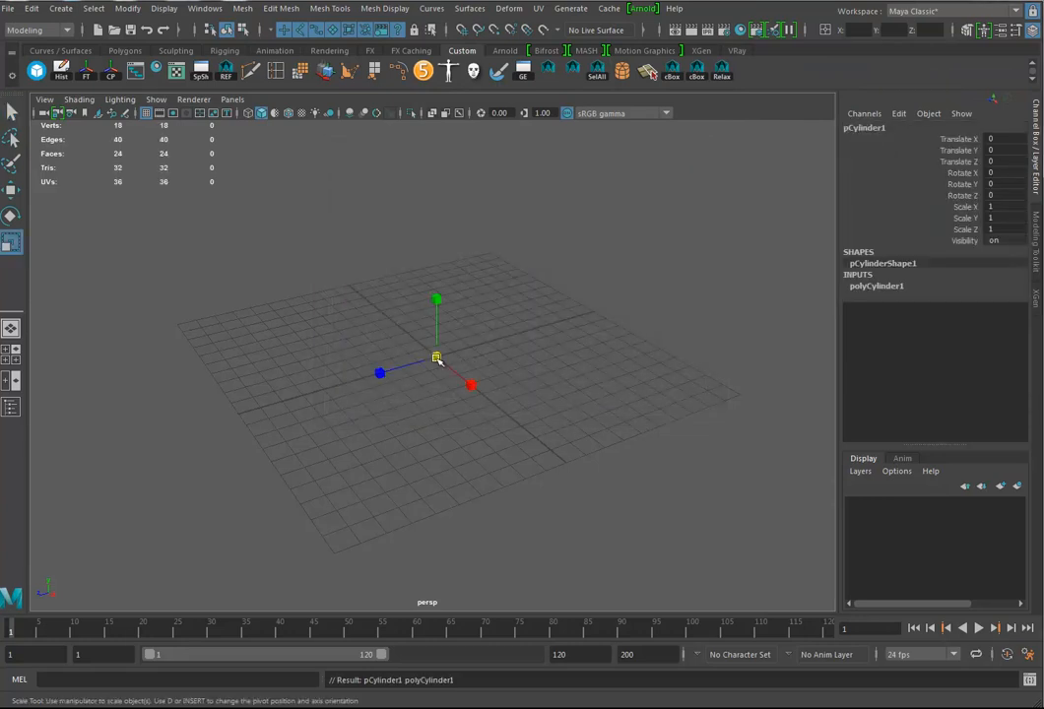
left_click_drag(437, 357, 492, 358)
left_click_drag(412, 404, 434, 396, "alt")
right_click_drag(432, 395, 513, 406, "alt")
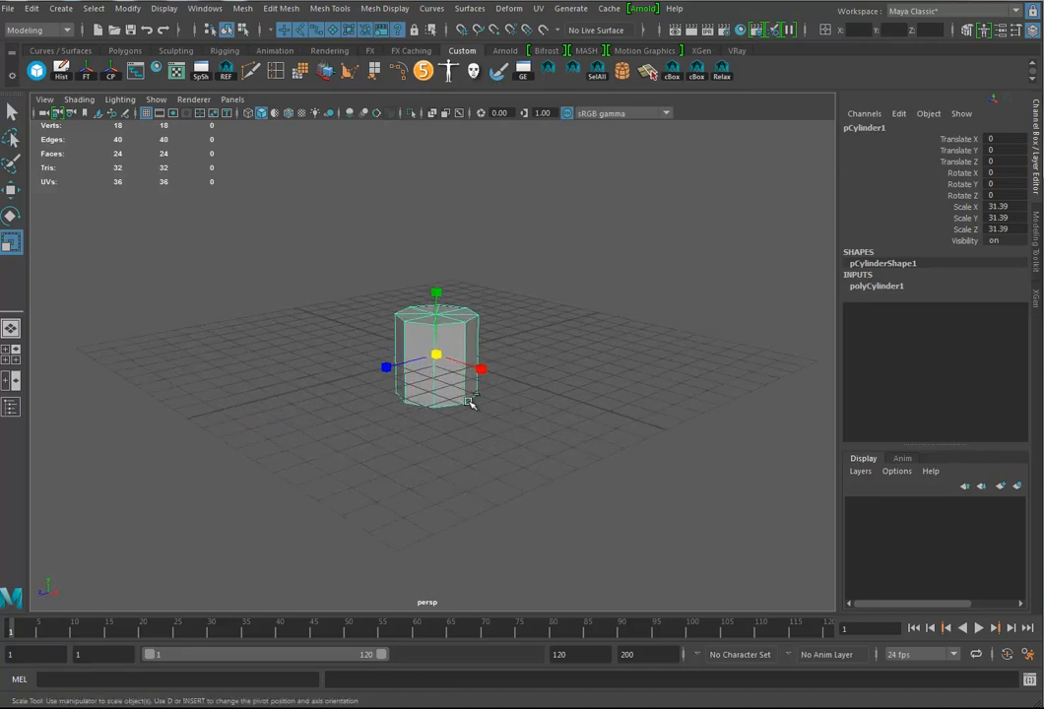
- Duplicate the cylinder, rotate the copy 90 degrees about Z and enlarge it to about 36 in thickness and 68 along its length
key("ctrl+d")
key("e")
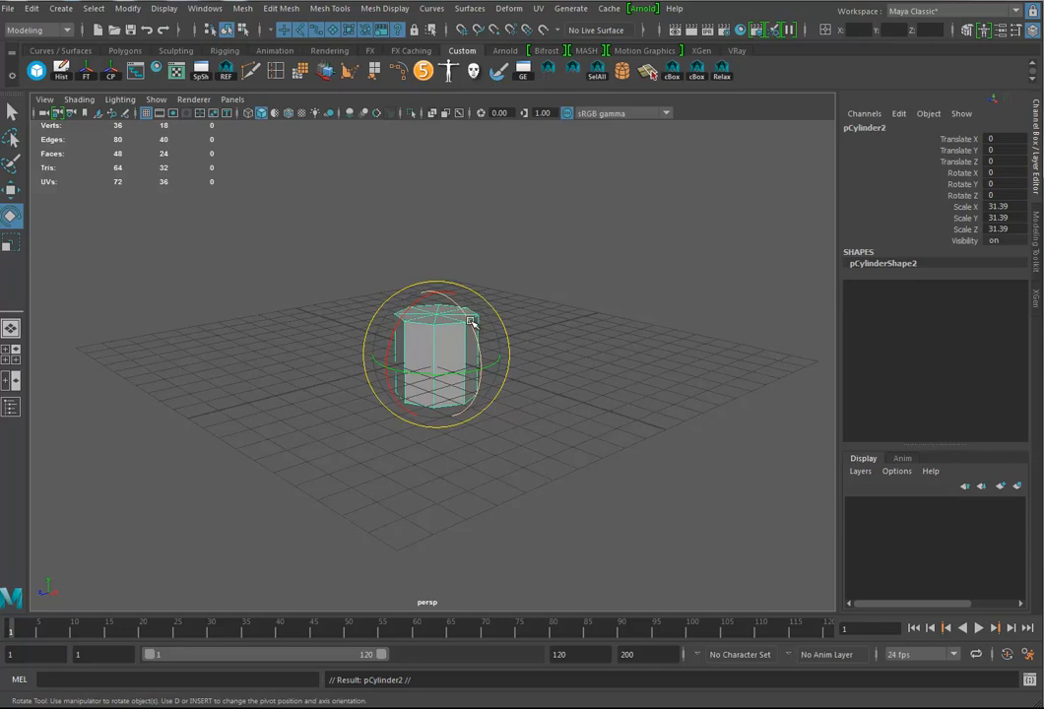
left_click_drag(461, 288, 466, 401)
key("r")
left_click_drag(437, 354, 361, 330)
- Raise the upright cylinder to about 75 in Y and thin it to about 20.8 in X and Z
left_click(482, 300)
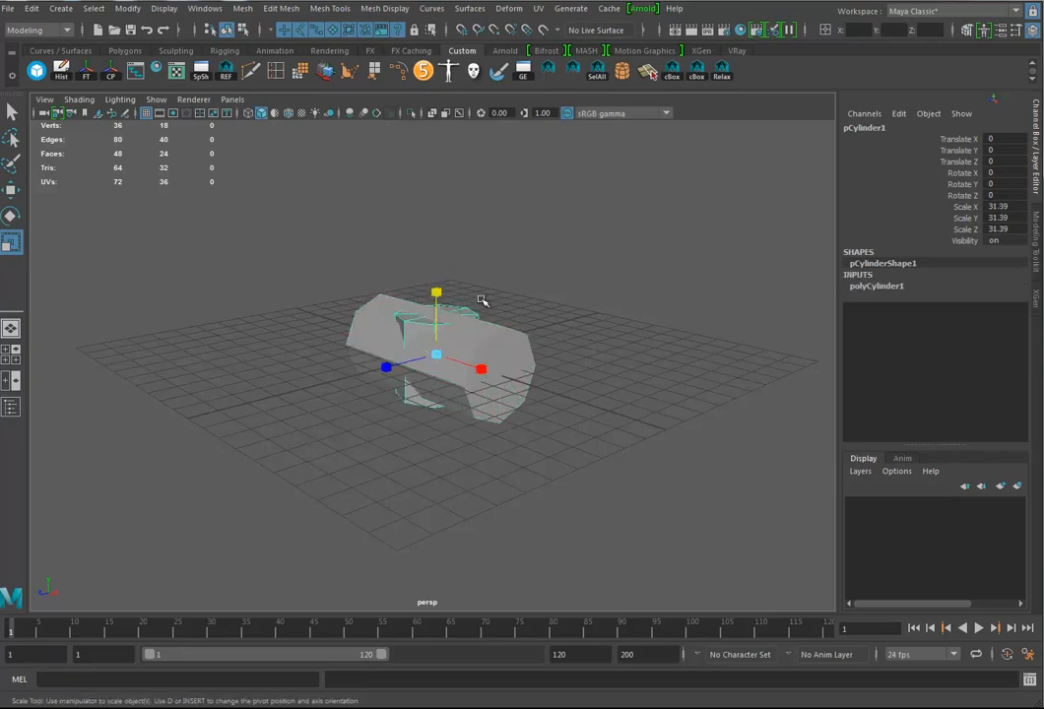
key("w")
left_click_drag(439, 293, 444, 219)
key("r")
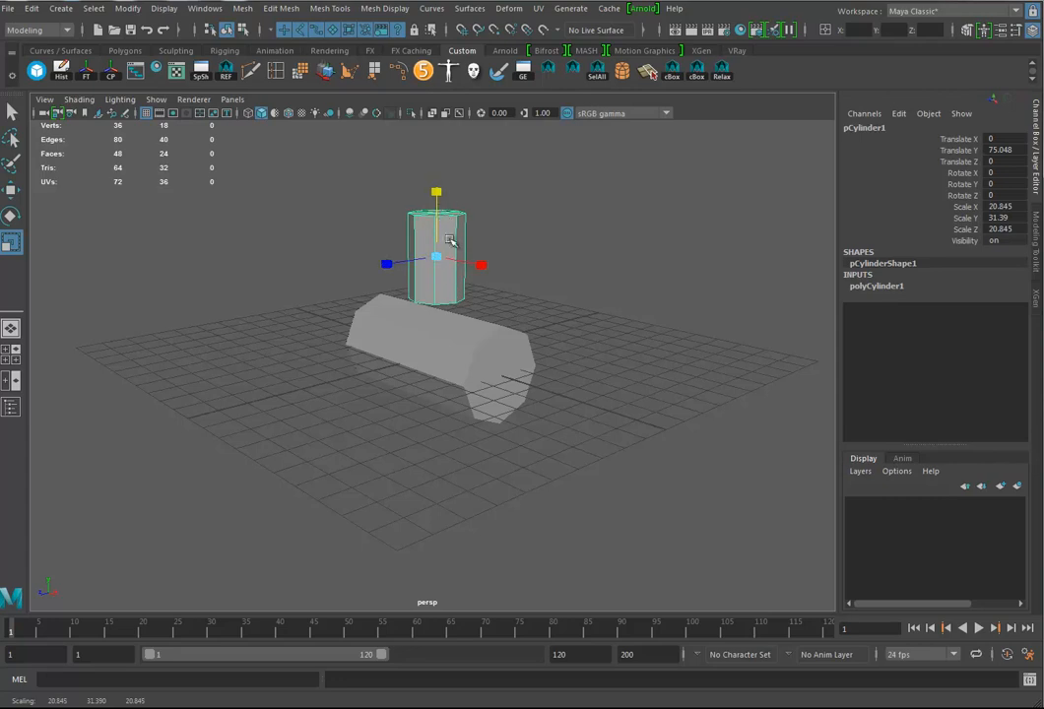
left_click_drag(439, 318, 458, 343, "alt")
- Open the program's preferences
left_click(205, 8)
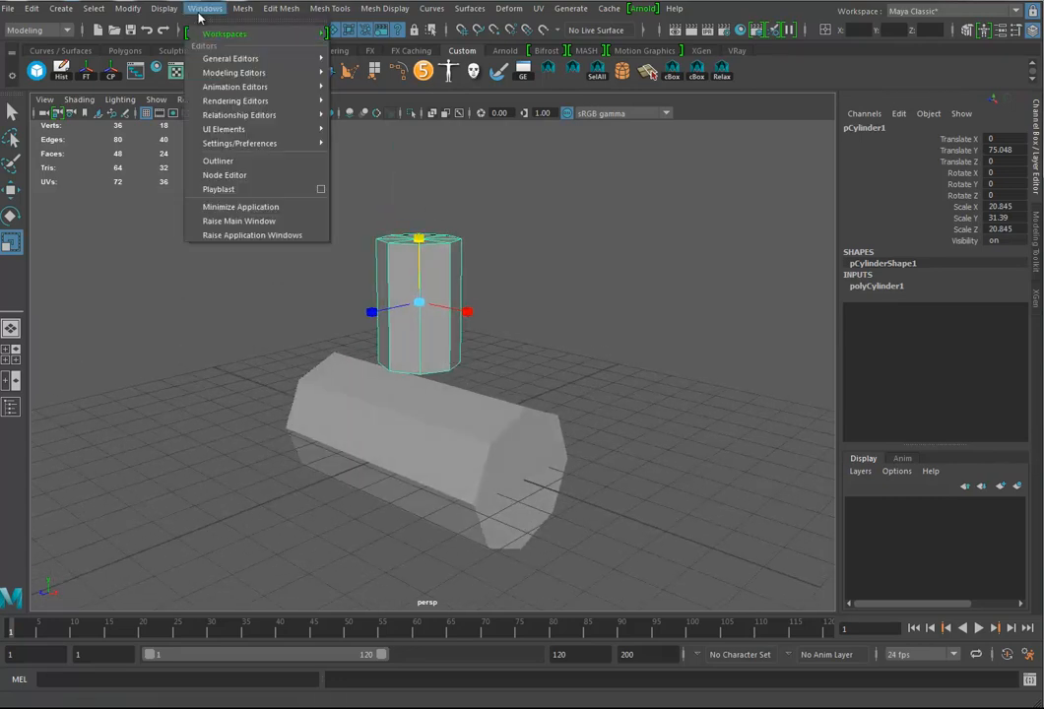
mouse_move(231, 145)
left_click(362, 156)
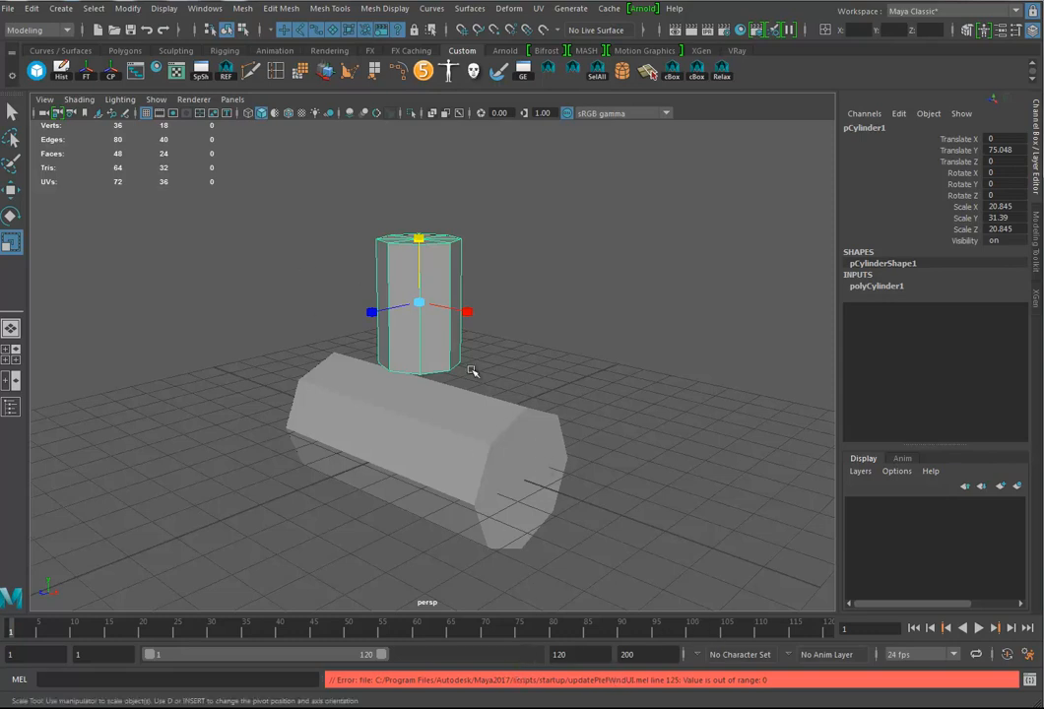
- Stretch the upright cylinder to a Y scale of about 45.8 and lower it to about 68.9 in Y, into the horizontal cylinder
left_click_drag(415, 232, 418, 202)
mouse_move(438, 325)
left_mouse_down("alt")
mouse_move(450, 355)
mouse_move(425, 373)
mouse_move(438, 314)
mouse_move(424, 320)
left_mouse_up("alt")
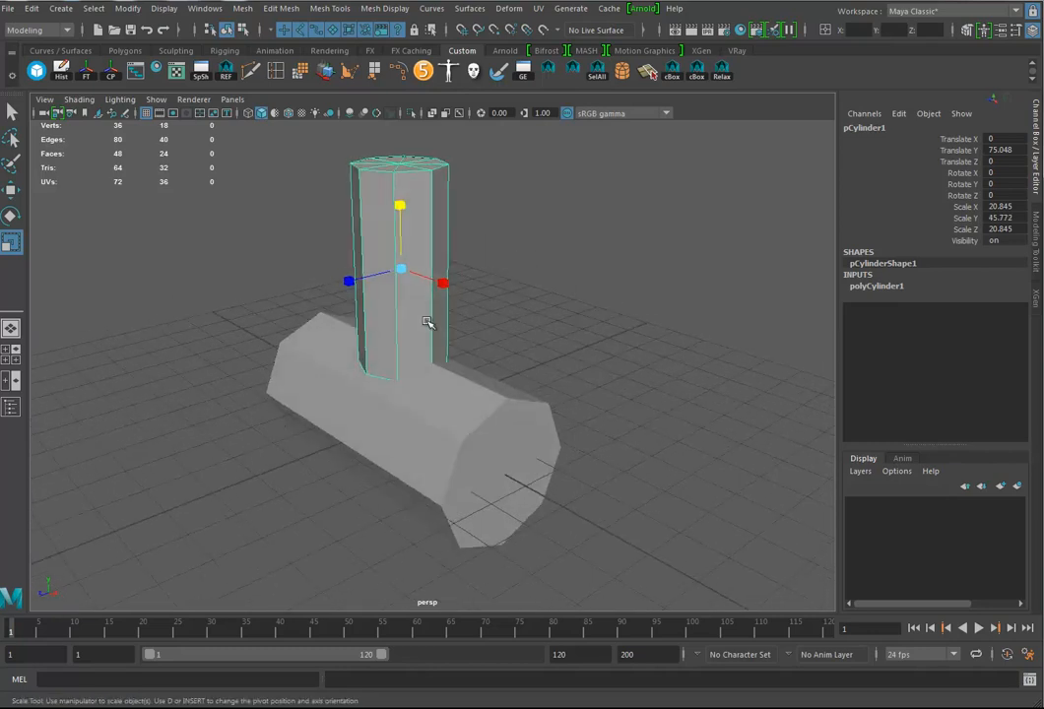
key("w")
left_click_drag(400, 200, 401, 215)
left_click_drag(432, 374, 431, 369, "alt")
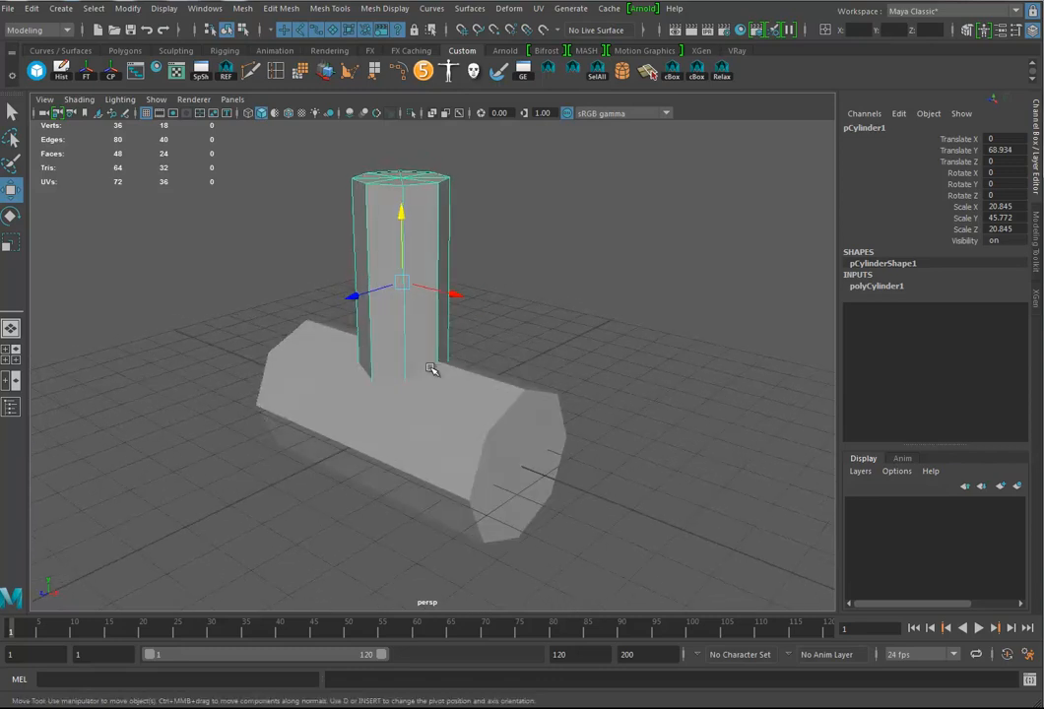
- Display the wireframe over the shaded cylinders
left_click(289, 113)
mouse_move(378, 422)
left_mouse_down("alt")
mouse_move(440, 416)
mouse_move(494, 387)
mouse_move(488, 373)
mouse_move(543, 365)
left_mouse_up("alt")
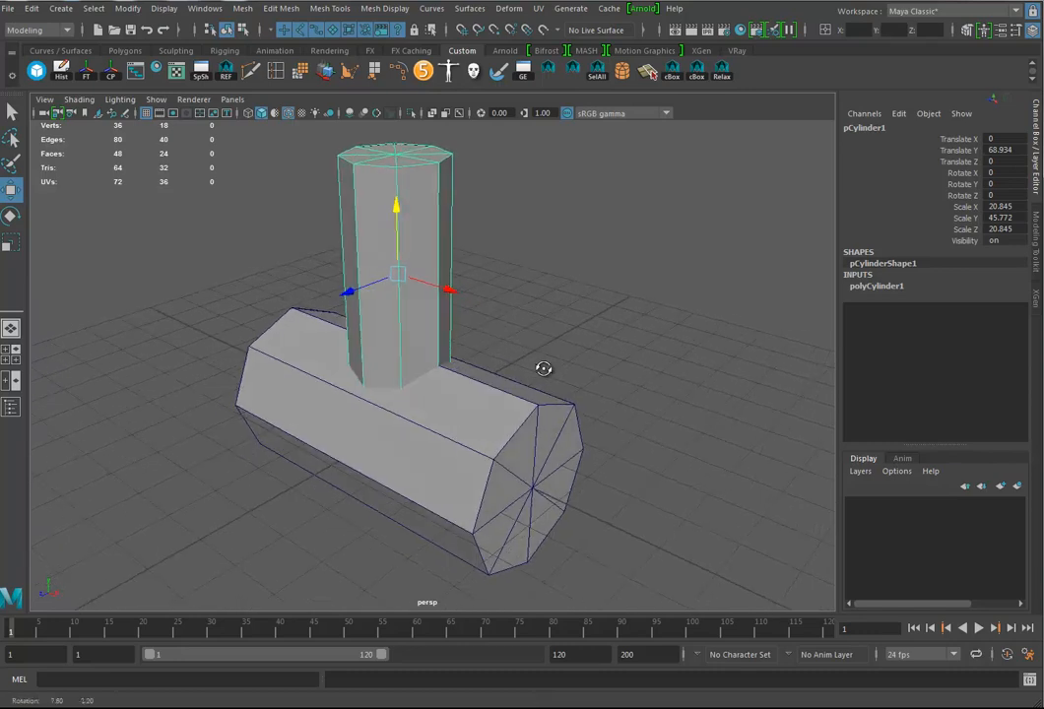
left_click_drag(458, 432, 498, 460, "alt")
- Insert an edge loop around the horizontal cylinder and set its split type to Multi with 3 divisions
left_click(463, 416)
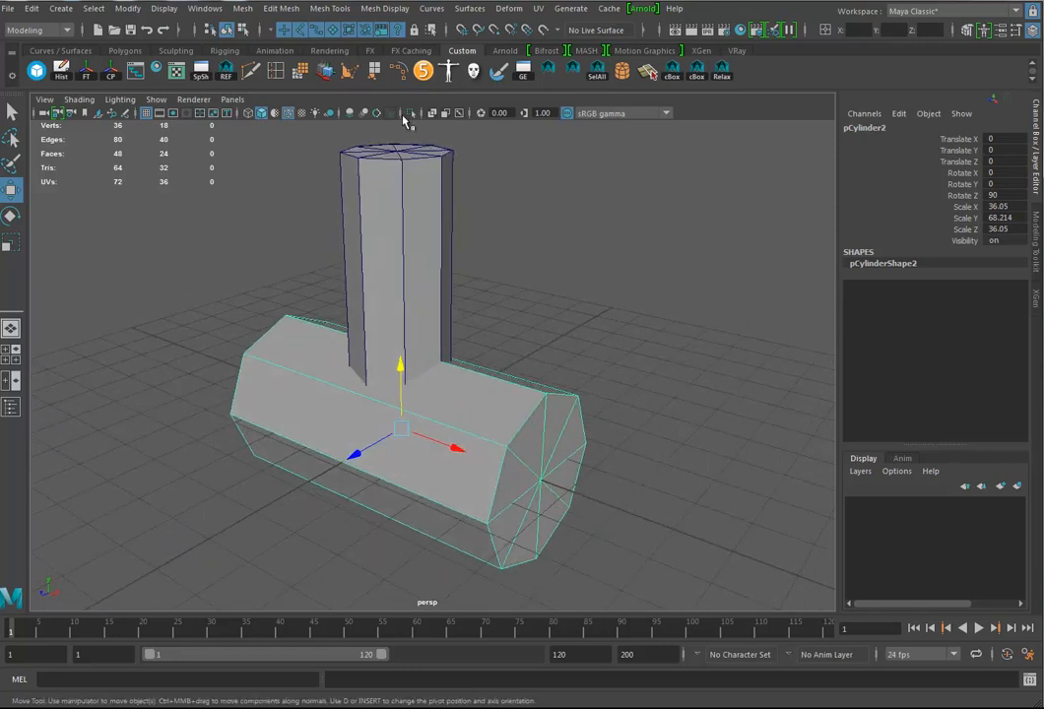
left_click(276, 71)
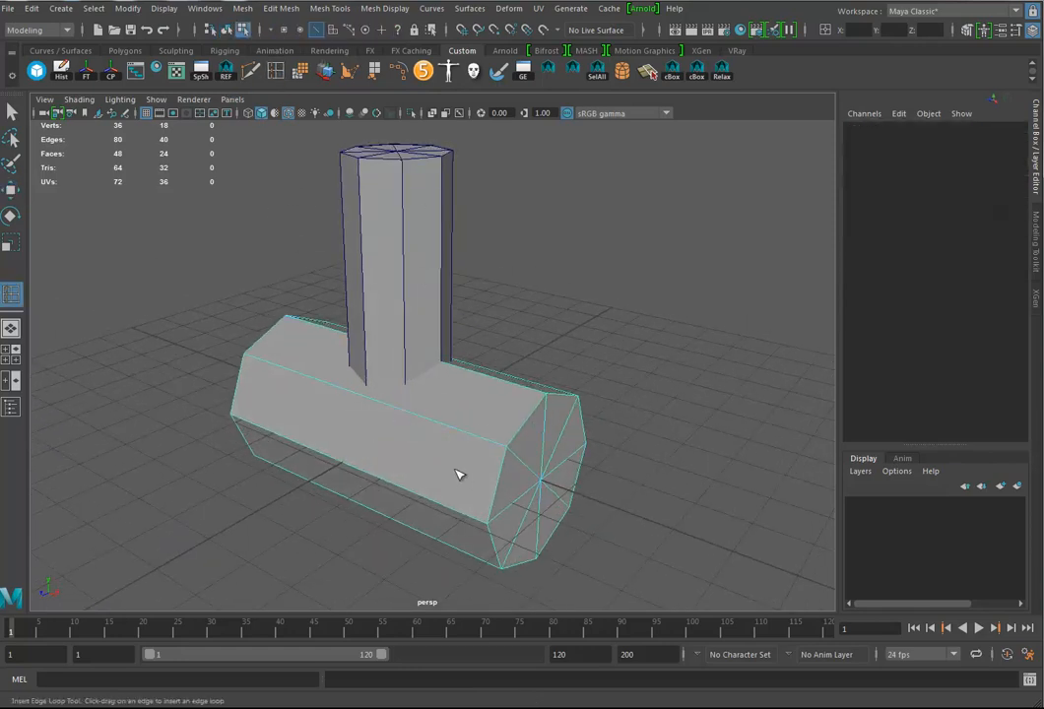
left_click(442, 422)
left_click(10, 191)
left_click(896, 152)
left_click(1001, 196)
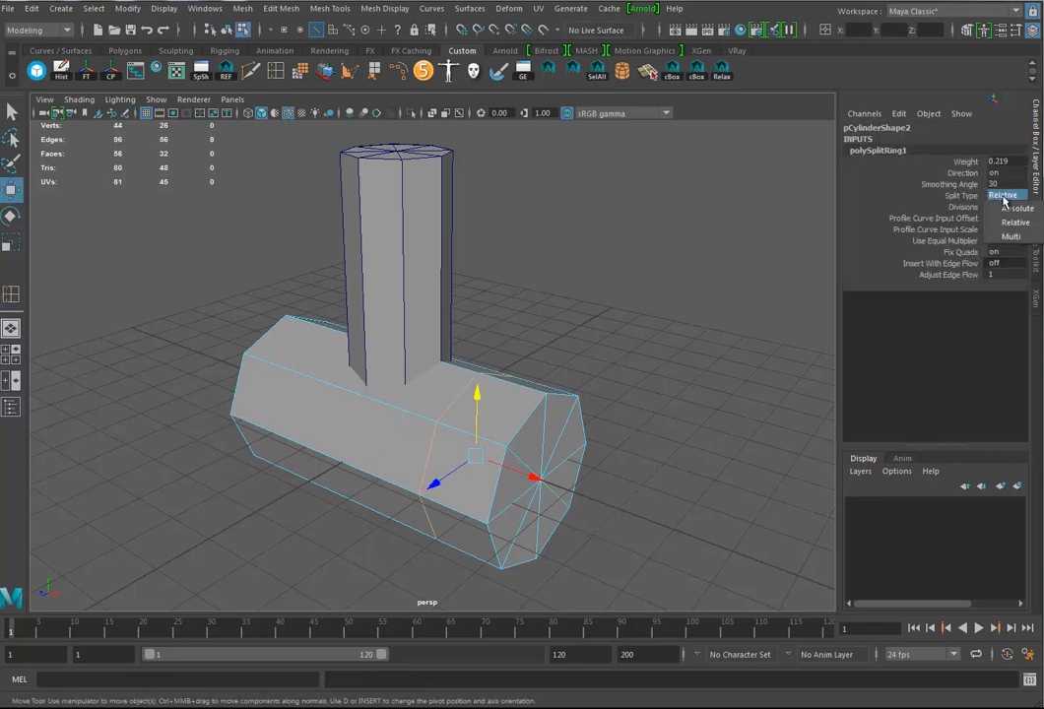
left_click(1010, 234)
left_click(963, 207)
middle_click_drag(648, 296, 655, 304)
left_click_drag(441, 431, 431, 461, "alt")
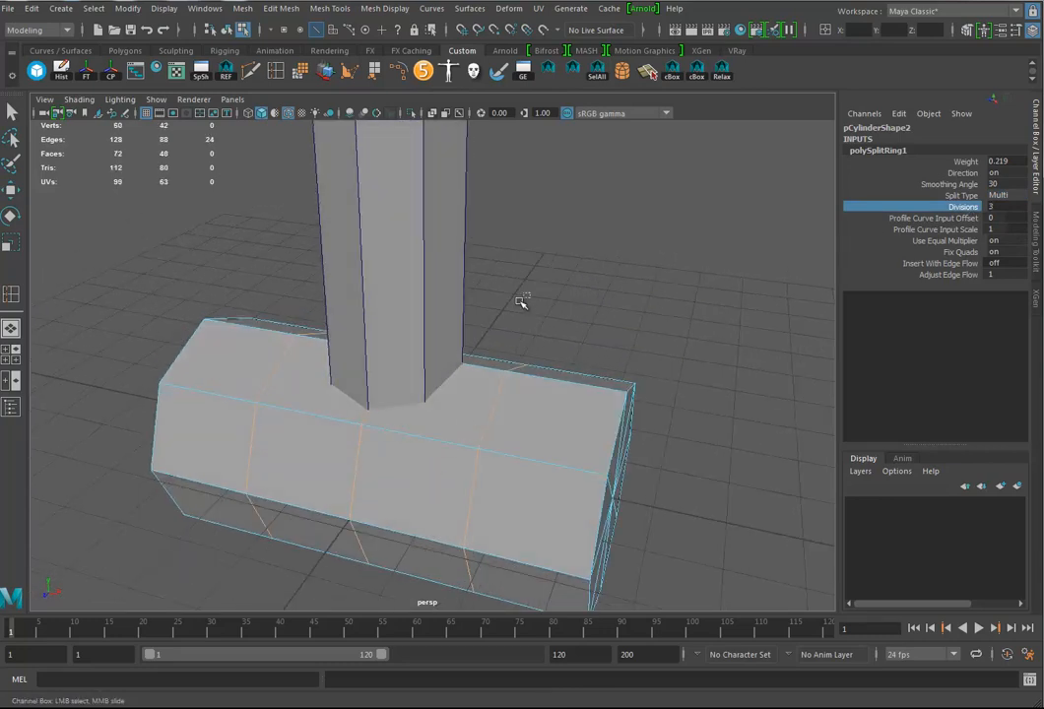
- Select both cylinders as objects and combine them with a Boolean Union
key("w")
right_click_drag(406, 268, 461, 248)
left_click_drag(510, 232, 327, 471)
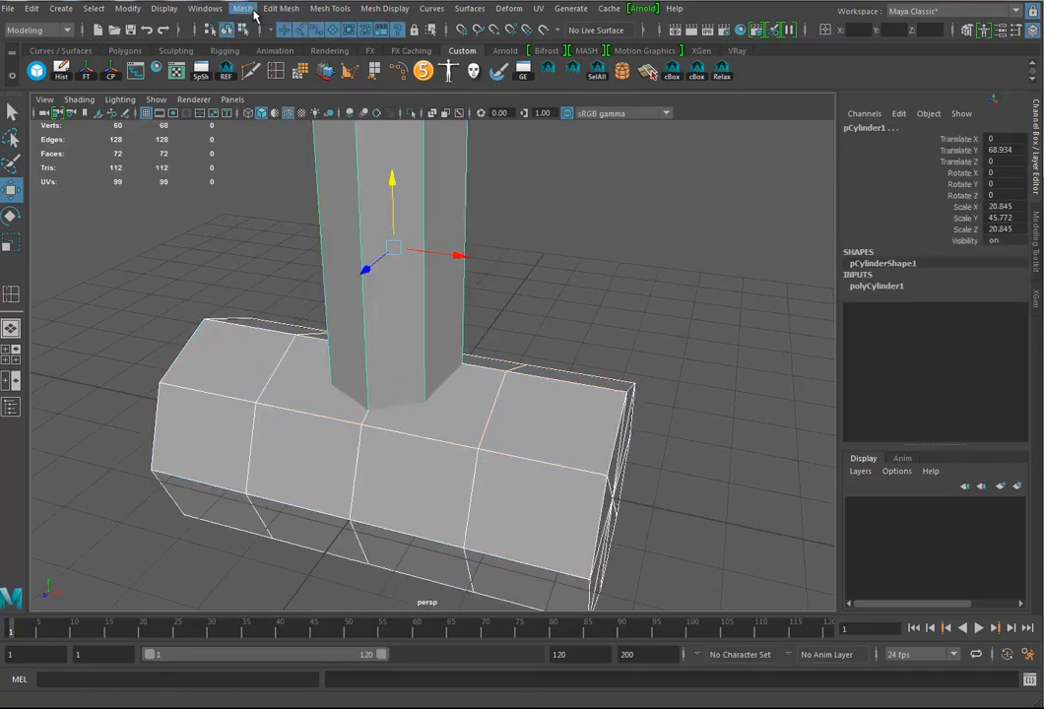
left_click(243, 7)
mouse_move(263, 49)
left_click(381, 56)
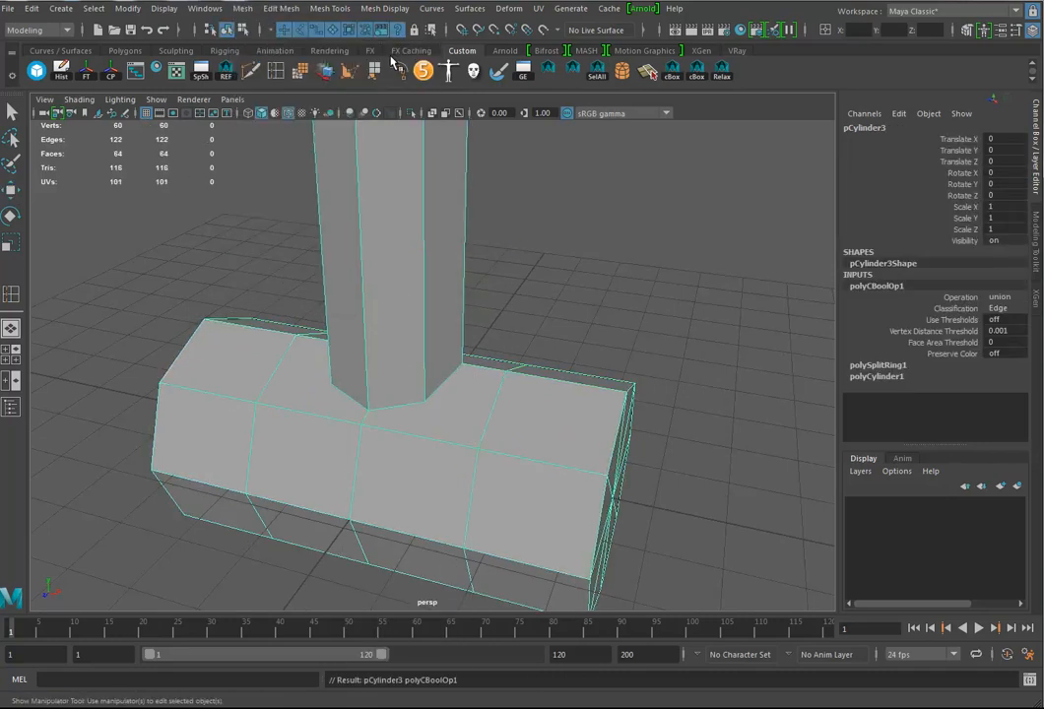
- Cut two edges from the upright cylinder's base corners to the nearest loop vertices on the horizontal cylinder
left_click_drag(543, 439, 512, 344, "alt")
left_click(252, 71)
left_click(511, 455)
left_click_drag(479, 431, 434, 416, "alt")
left_click(426, 413)
left_click(485, 468)
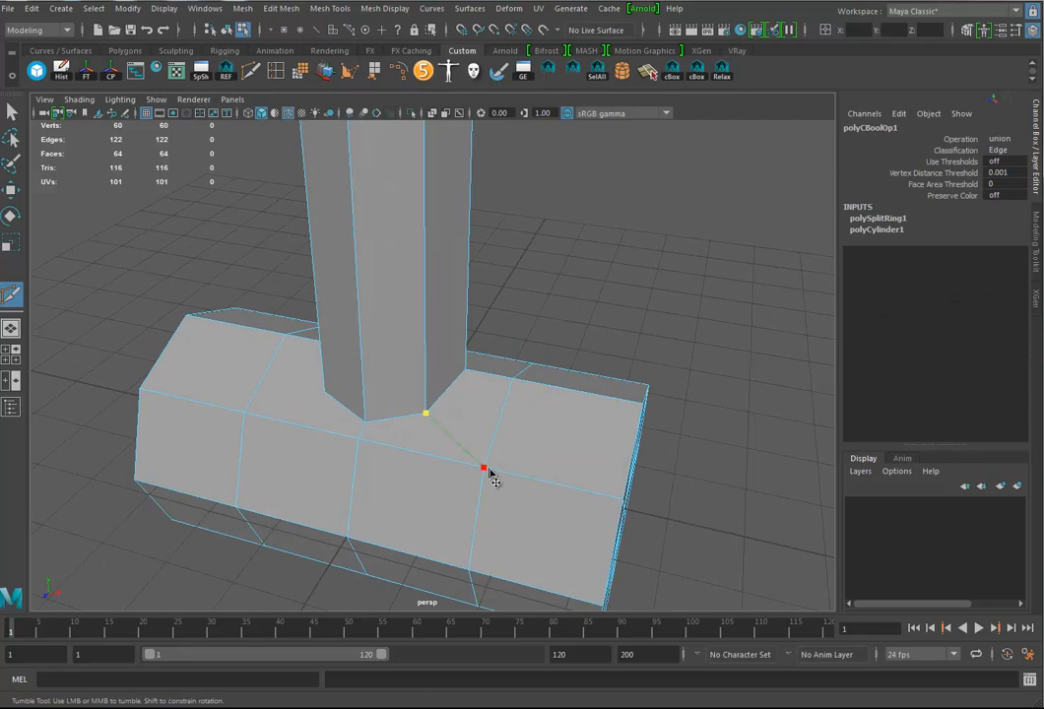
right_click(486, 468)
left_click_drag(529, 397, 410, 380, "alt")
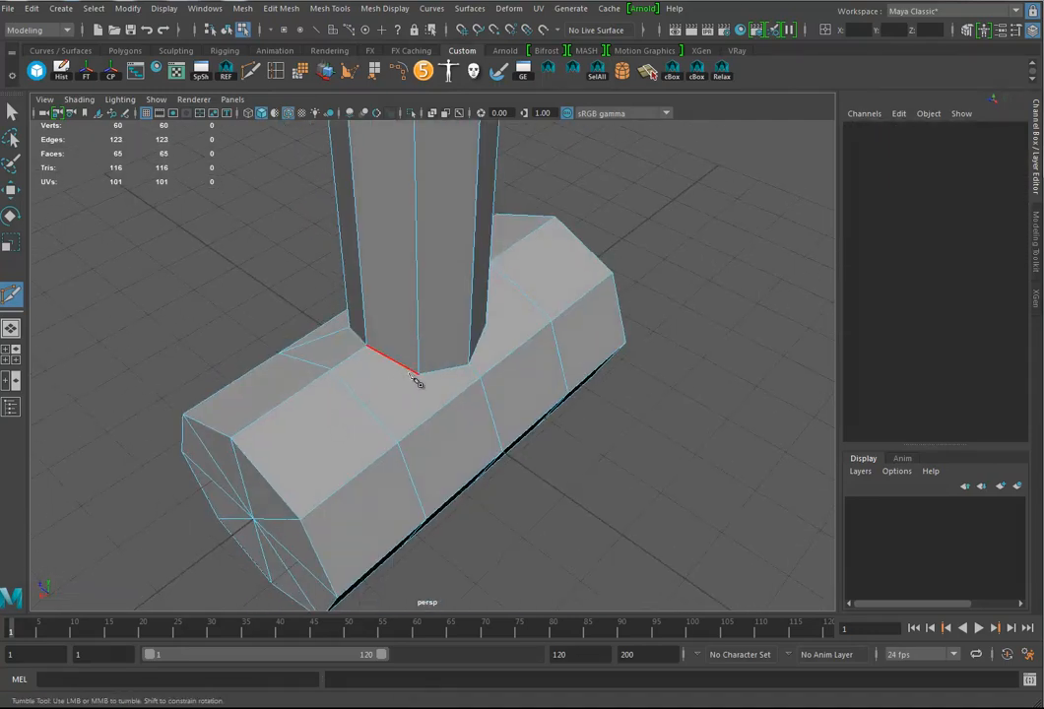
left_click(420, 375)
left_click(397, 443)
right_click(482, 446)
- Cut matching edges from the two remaining base corners of the upright cylinder to the adjacent loop vertices
left_click_drag(543, 365, 502, 399, "alt")
left_click(499, 388)
right_click(557, 452)
left_click_drag(623, 415, 461, 464, "alt")
left_click(454, 450)
left_click(436, 531)
right_click(568, 470)
left_click_drag(569, 470, 370, 347, "alt")
key("w")
- Preview the joined mesh smoothed and examine the surface flow around the junction of the two cylinders
left_click_drag(262, 297, 495, 394, "alt")
left_click_drag(516, 295, 454, 299, "alt")
left_click_drag(427, 352, 459, 421, "alt")
left_click_drag(415, 148, 454, 354, "alt")
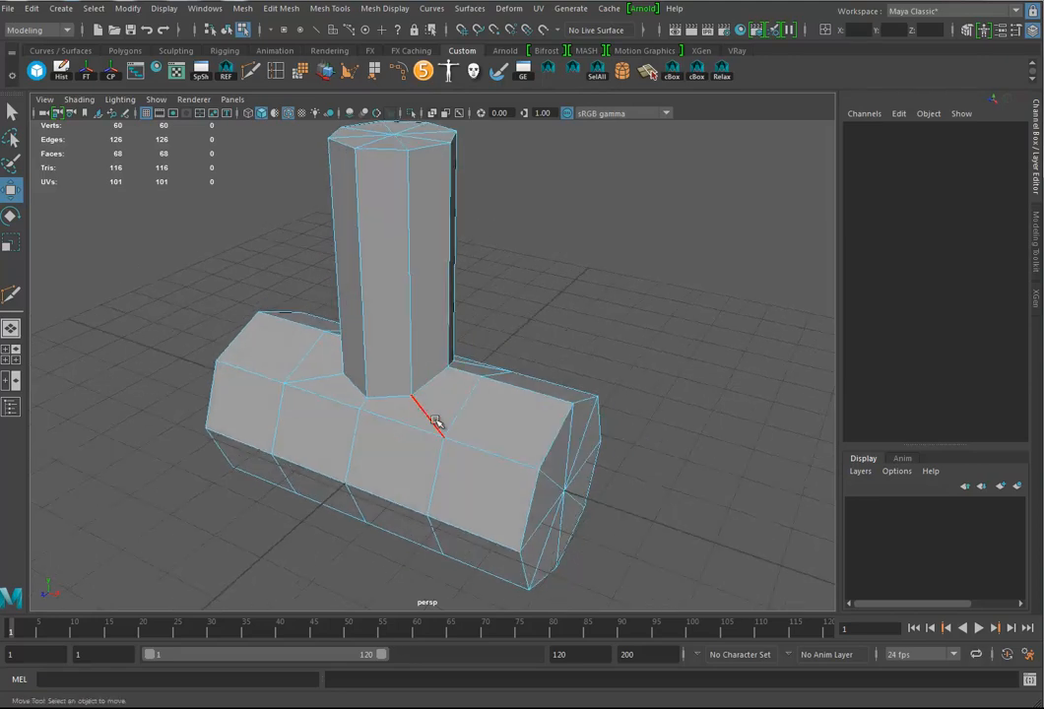
key("3")
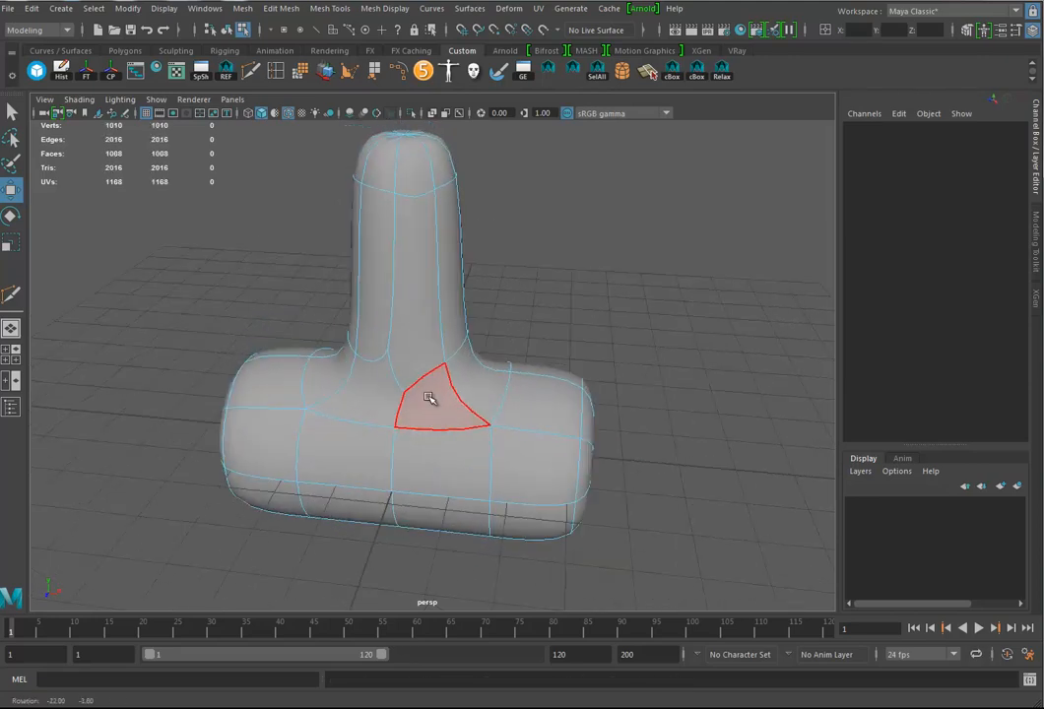
right_click_drag(378, 407, 532, 420, "alt")
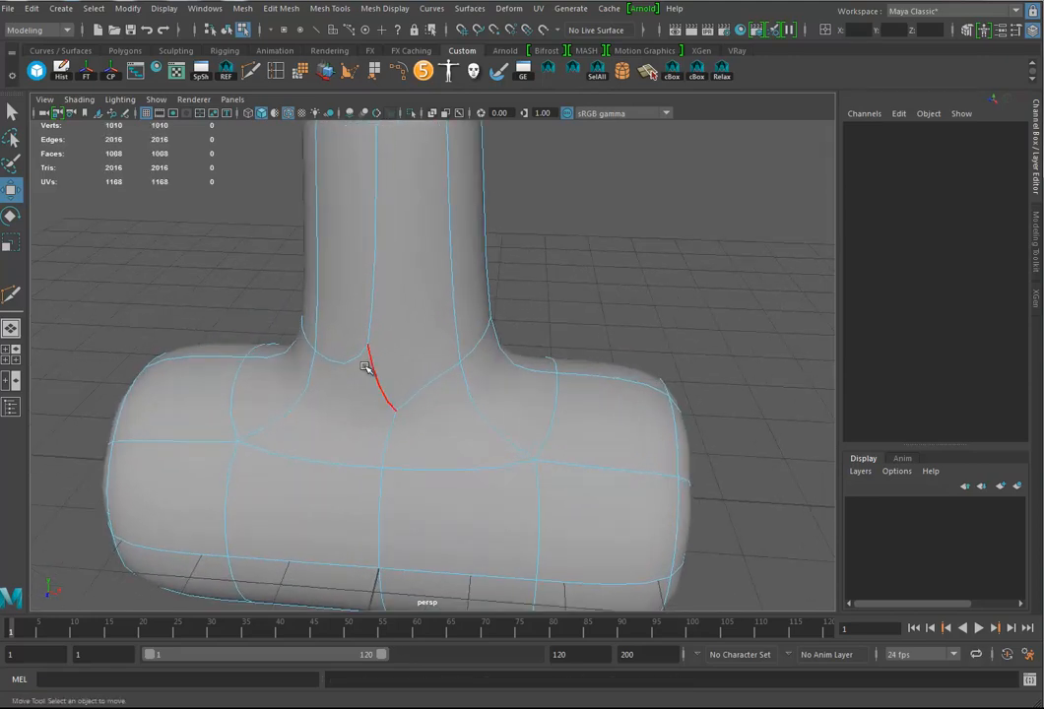
right_click_drag(596, 428, 422, 428, "alt")
left_click_drag(422, 429, 505, 420, "alt")
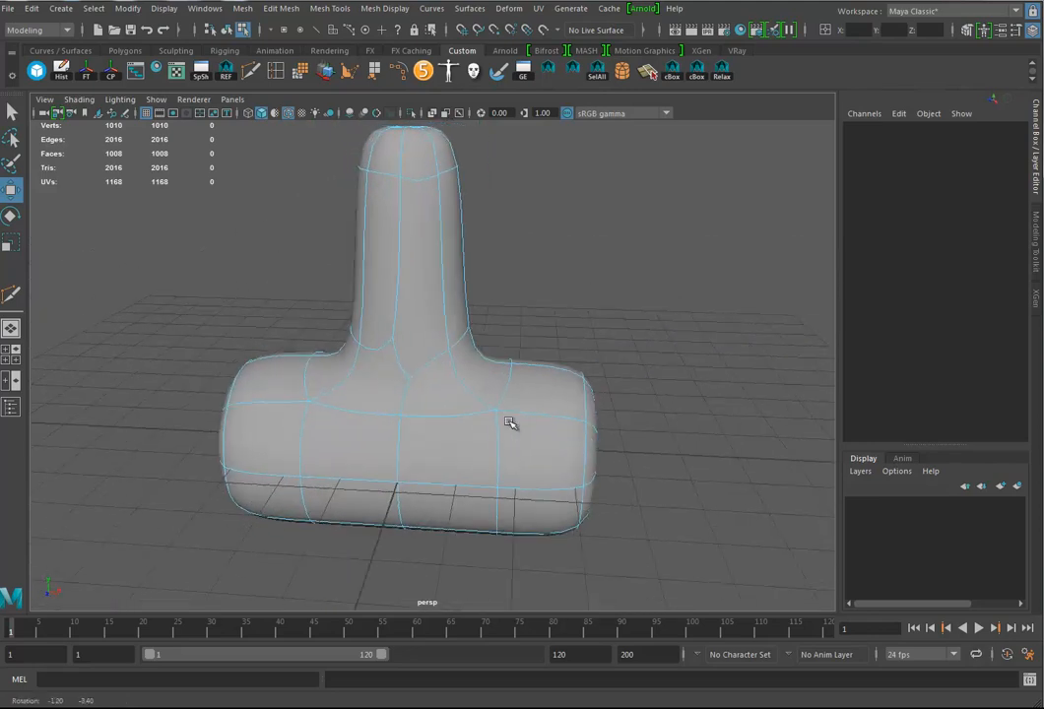
- Select the vertices around the cylinder junction and merge them with a distance threshold of 0.001
right_click_drag(423, 345, 366, 344)
left_click_drag(198, 228, 560, 492)
key("1")
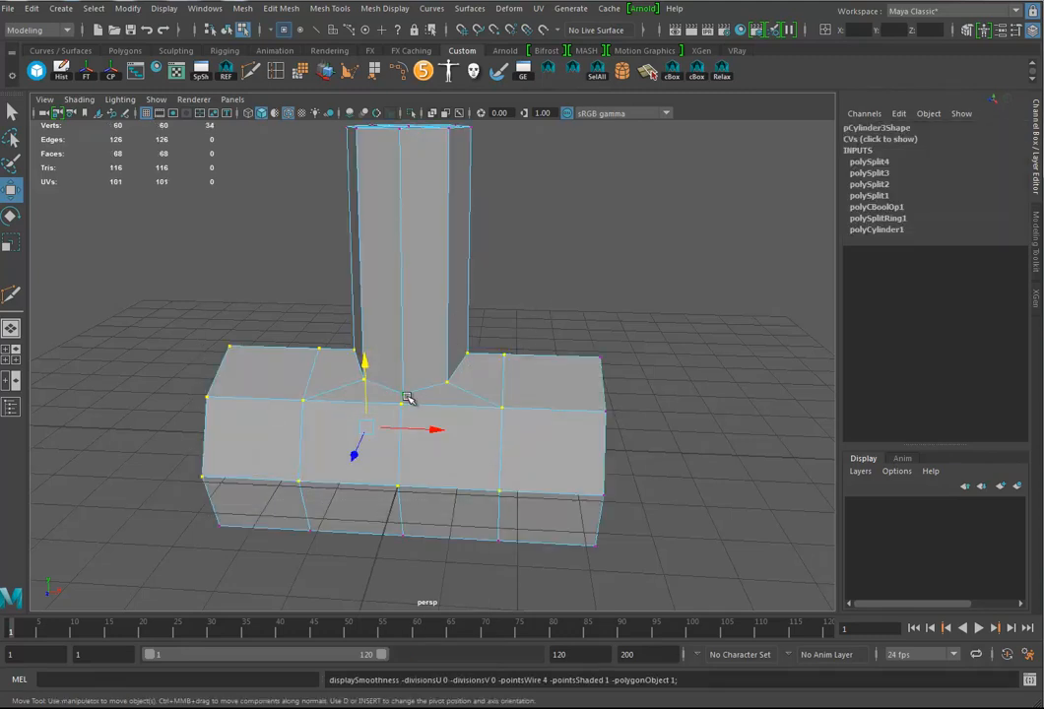
key("3")
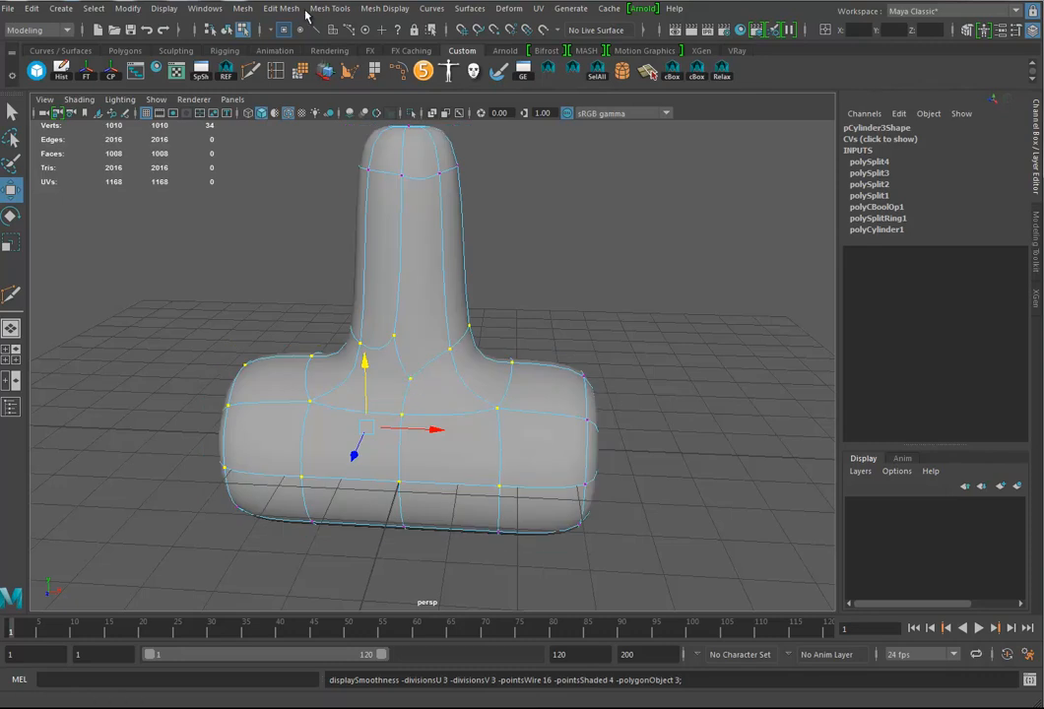
left_click(281, 9)
left_click(291, 143)
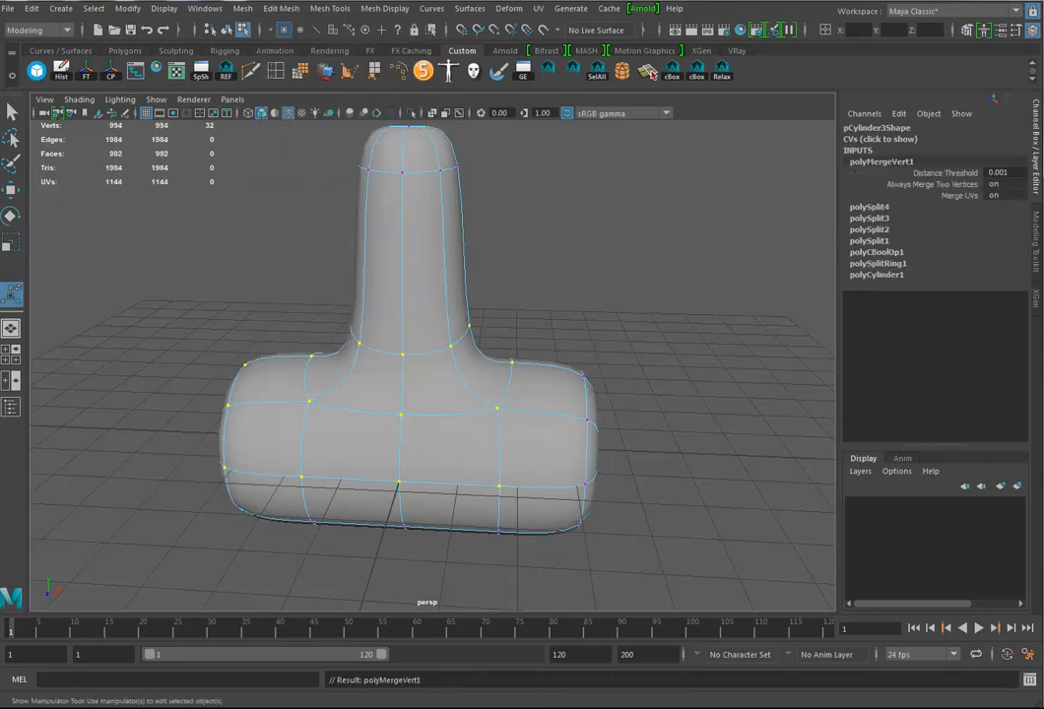
- Select the cap faces at both ends of the horizontal cylinder, extrude them, and turn off the smooth preview
left_click_drag(590, 324, 520, 332, "alt")
left_click_drag(360, 414, 434, 430, "alt")
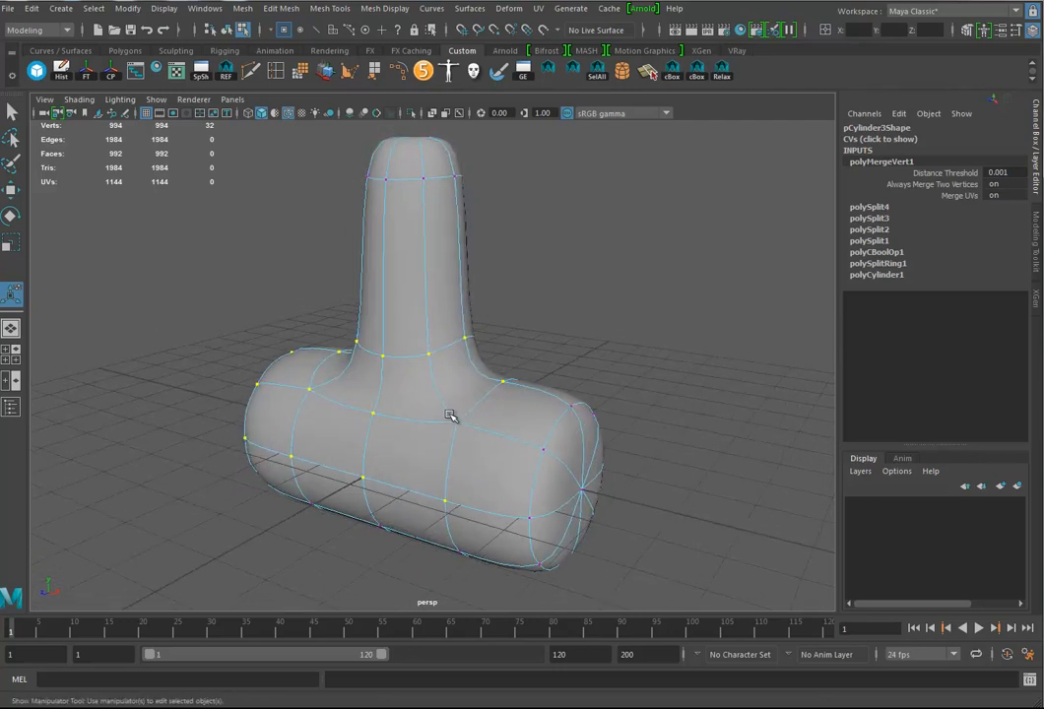
left_click_drag(526, 467, 486, 445, "alt")
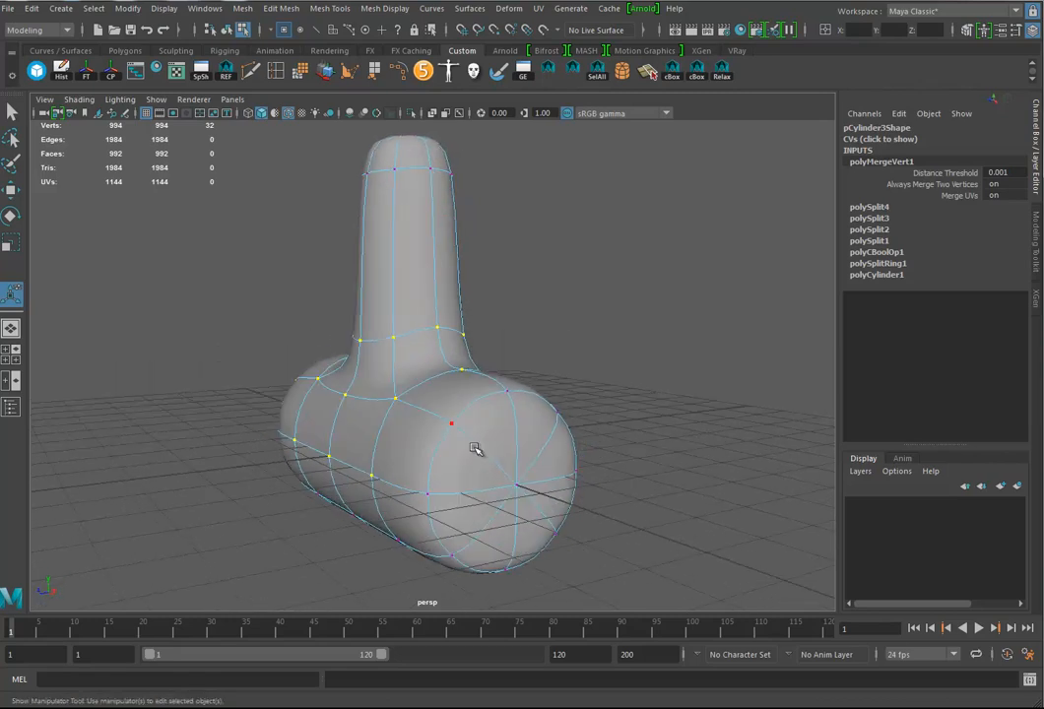
right_click(503, 470)
left_click(502, 383)
left_click_drag(547, 488, 498, 476, "alt")
left_click(434, 469)
left_click_drag(434, 469, 521, 473, "alt")
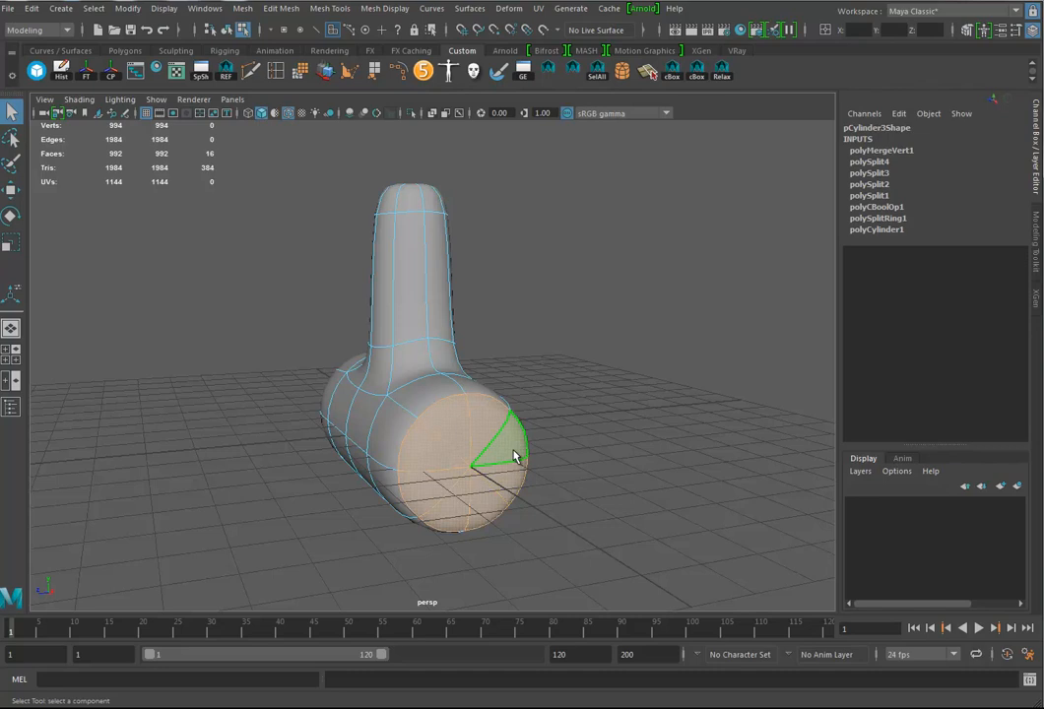
key("ctrl+e")
left_click_drag(546, 455, 505, 377, "alt")
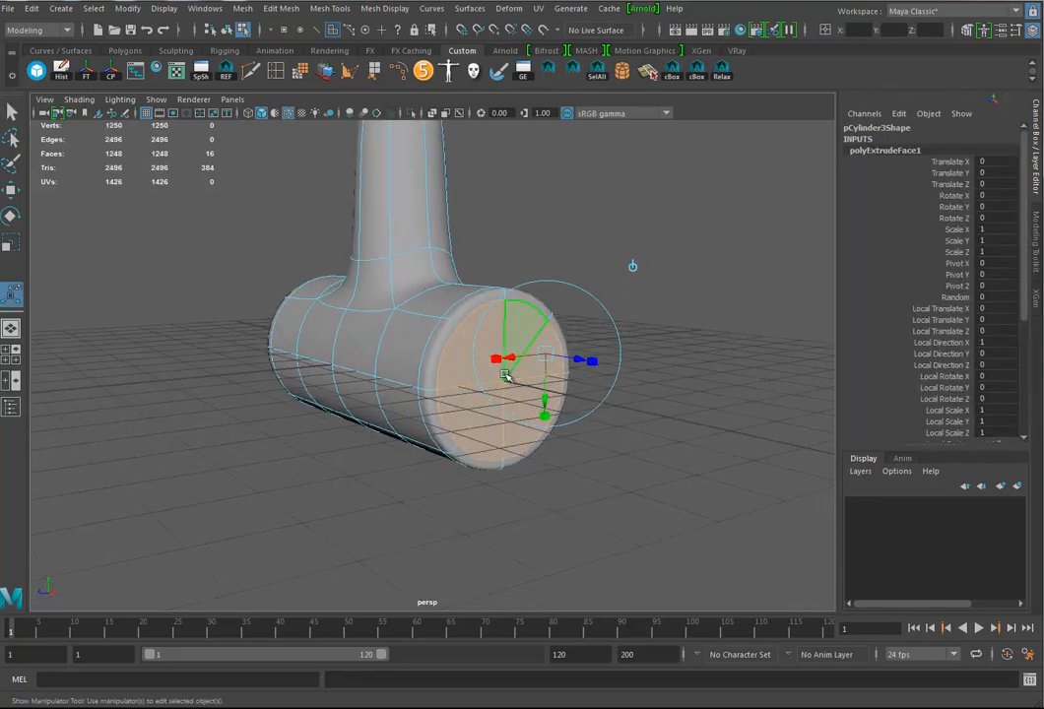
key("1")
left_click_drag(660, 423, 800, 306, "alt")
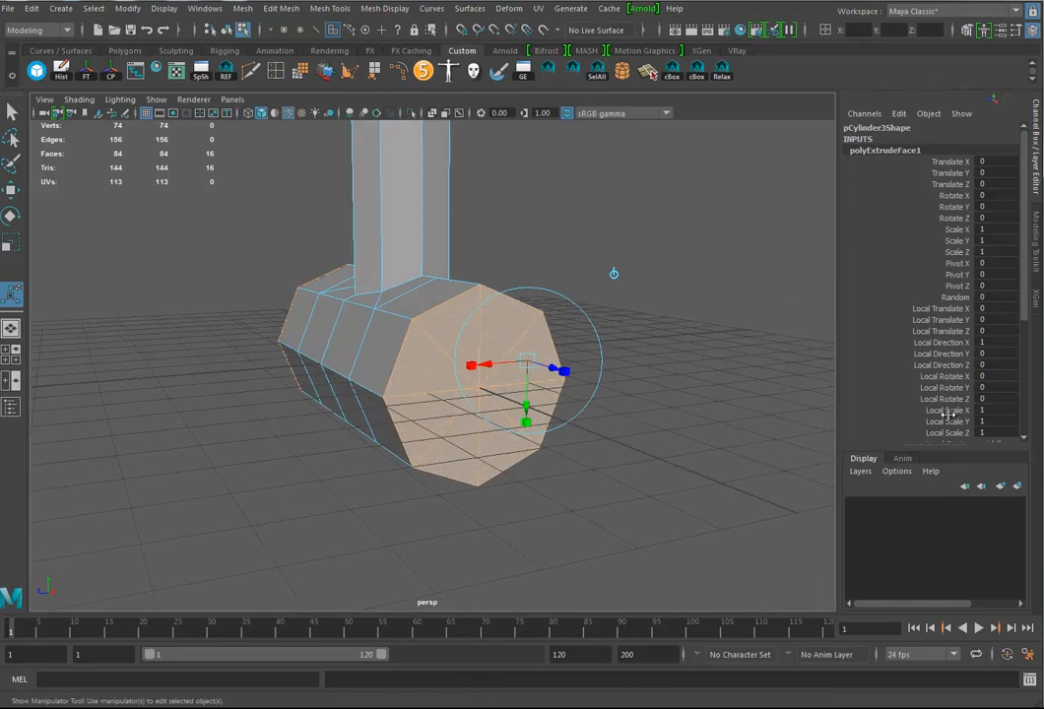
- Try insetting the extruded end caps with an offset of 12.8 and extruding again, and undo these changes
scroll(1018, 355, "down", 1)
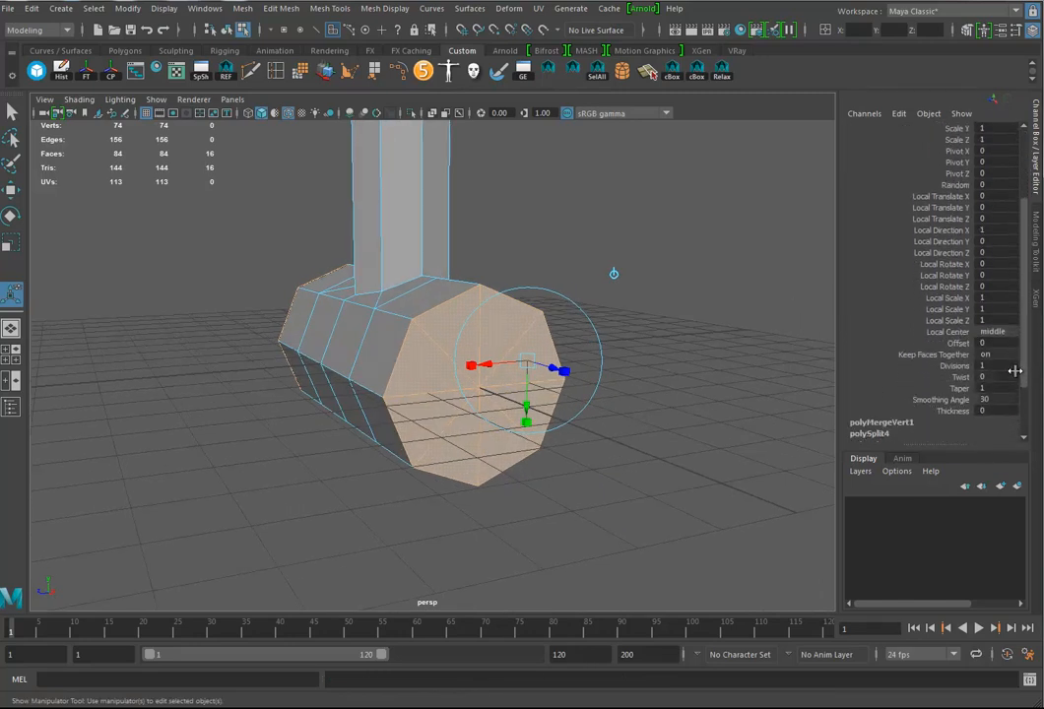
left_click(956, 344)
middle_click_drag(826, 391, 607, 421)
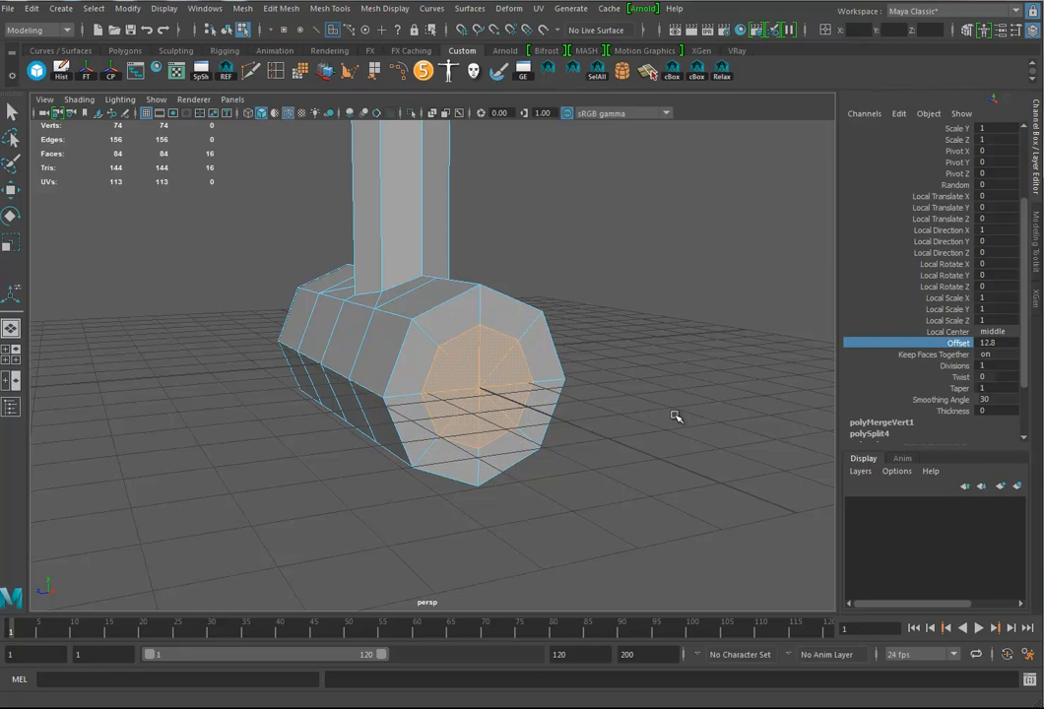
key("ctrl+e")
scroll(604, 423, "up", 2)
left_click_drag(558, 402, 467, 458)
key("ctrl+z")
key("ctrl+z")
key("ctrl+z")
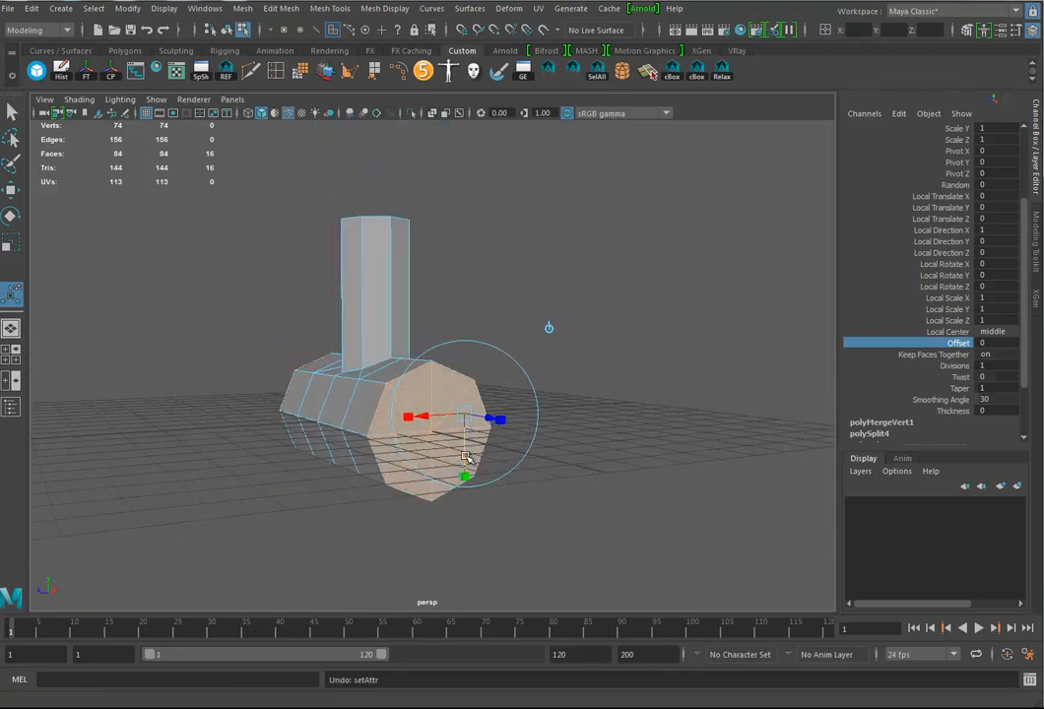
- Scale the extruded end cap faces in Y and Z to 0.592 and return to object mode
left_click(549, 330)
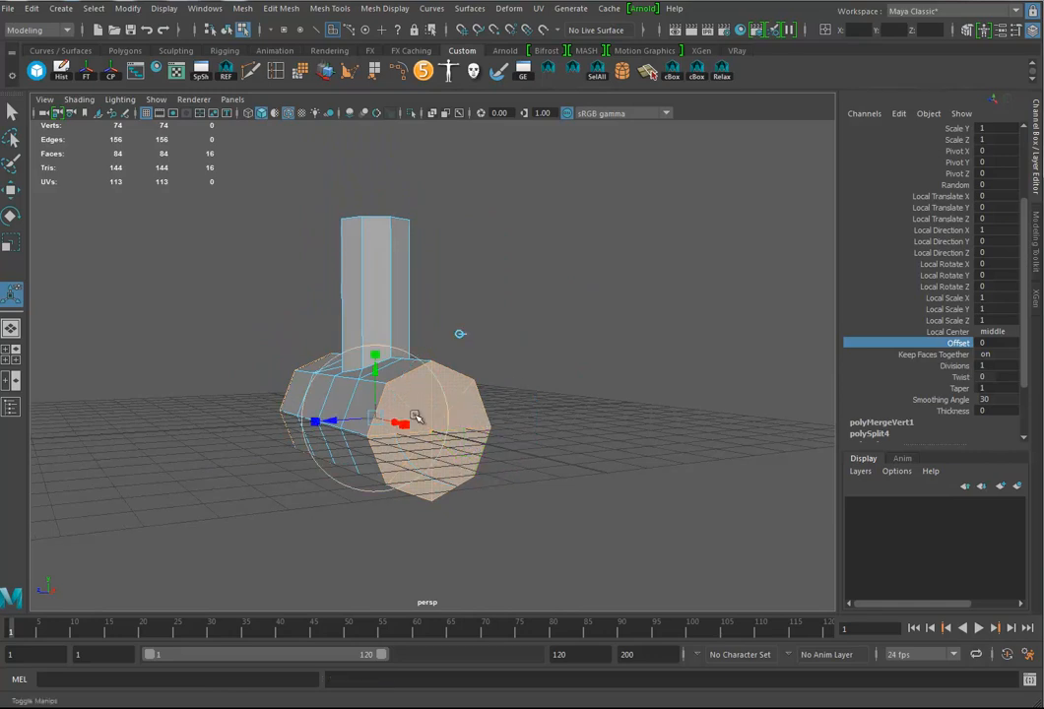
left_click_drag(403, 425, 403, 433, "ctrl")
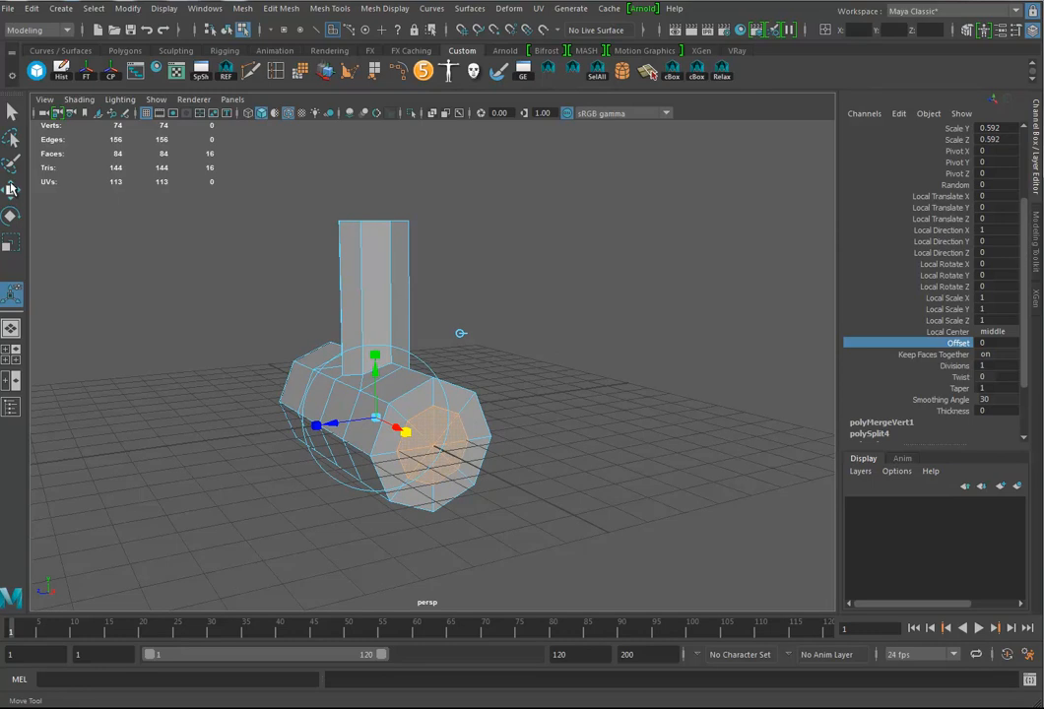
key("w")
right_click(374, 282)
left_click(400, 265)
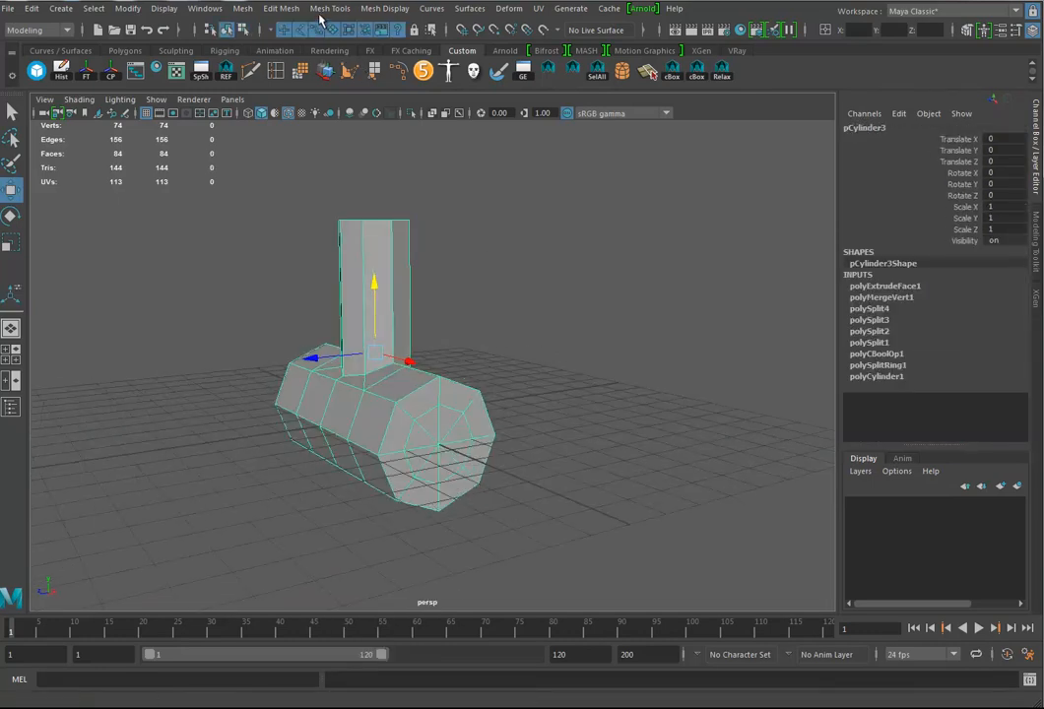
- Select the inset faces at both ends of the horizontal cylinder and bridge them into a through hole
left_click_drag(473, 391, 431, 366, "alt")
right_click_drag(408, 348, 412, 389)
left_click(390, 409)
left_click_drag(397, 420, 645, 432, "alt")
left_click_drag(396, 459, 474, 439, "alt")
left_click_drag(632, 427, 380, 424, "alt")
left_click(285, 9)
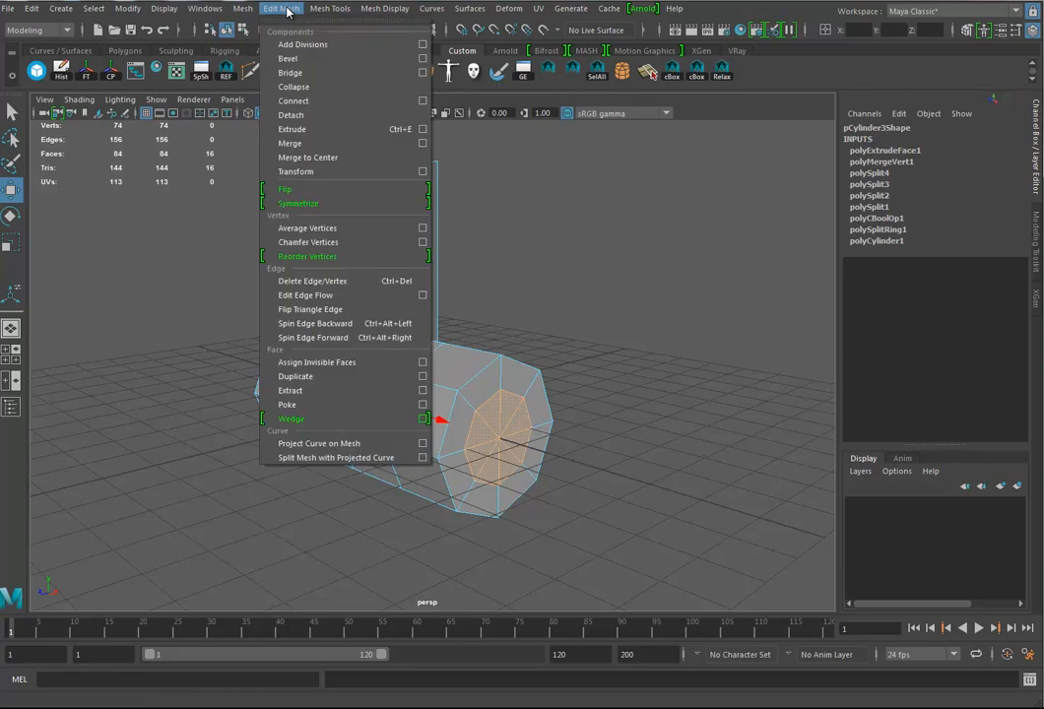
left_click(290, 73)
- Increase the bridge divisions to add edge loops along the inner wall of the horizontal tube
left_click_drag(414, 413, 569, 417, "alt")
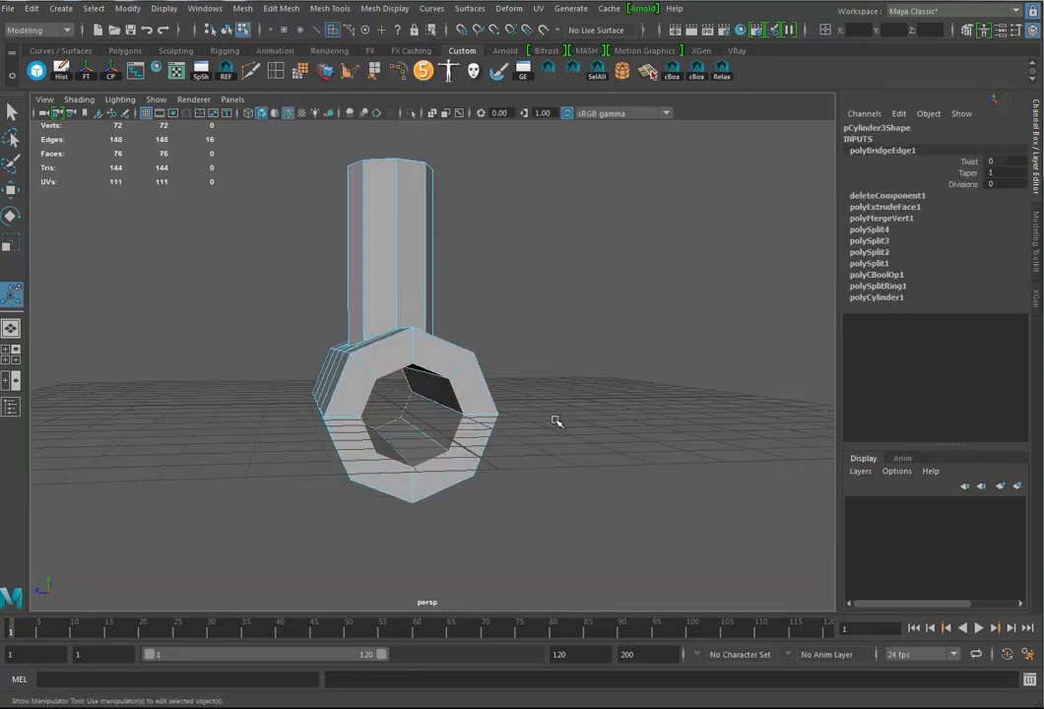
right_click_drag(425, 401, 531, 451, "alt")
left_click_drag(531, 450, 486, 360, "alt")
left_click_drag(494, 434, 503, 425, "alt")
left_click_drag(382, 378, 459, 373, "alt")
left_click_drag(595, 402, 537, 412, "alt")
left_click(963, 184)
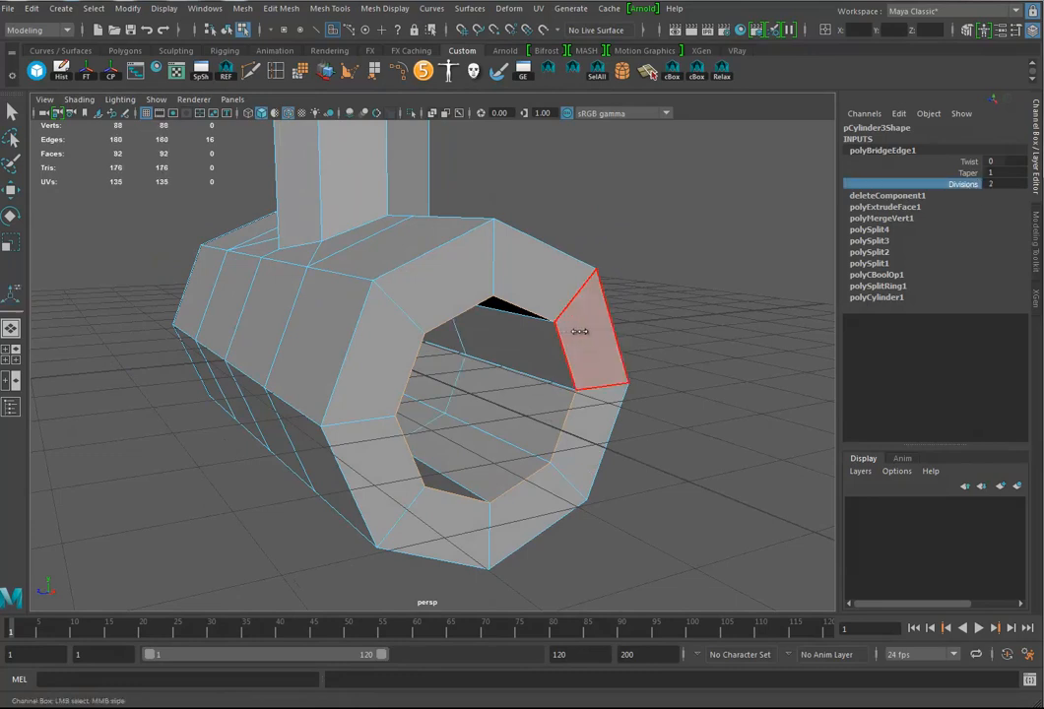
left_click_drag(575, 388, 533, 392, "alt")
right_click_drag(635, 388, 415, 391, "alt")
left_click_drag(414, 392, 447, 393, "alt")
- Duplicate the whole T-shaped mesh and rotate the copy 180 degrees about X
right_click_drag(401, 303, 466, 282)
left_click_drag(419, 291, 630, 406, "alt")
right_click_drag(629, 406, 517, 410, "alt")
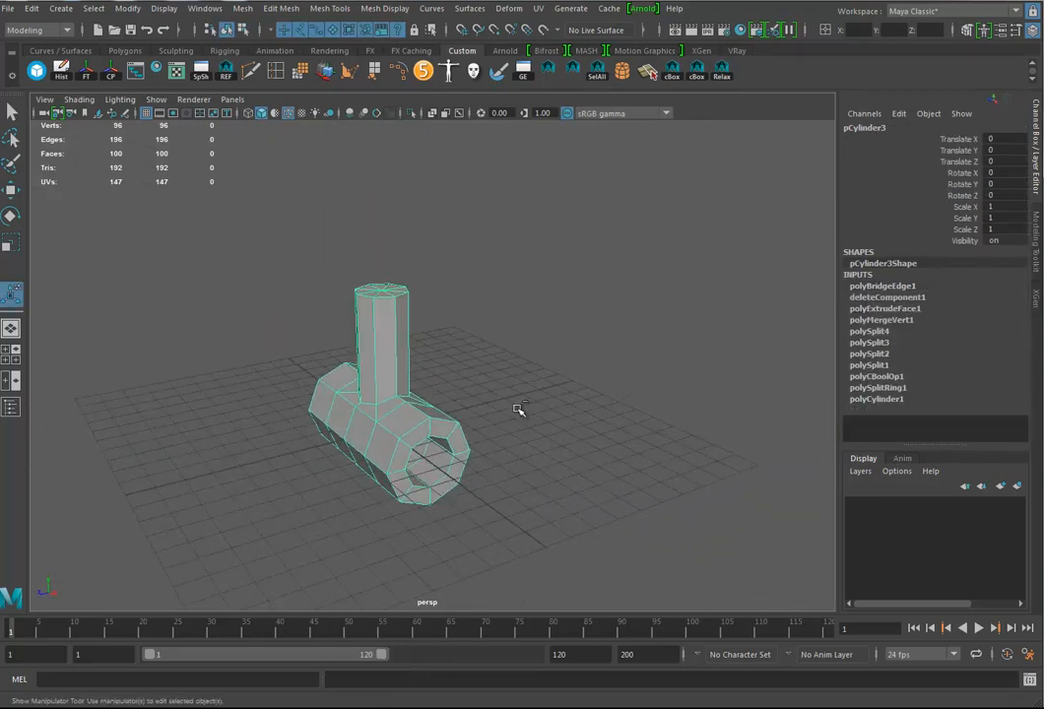
key("ctrl+d")
key("w")
key("e")
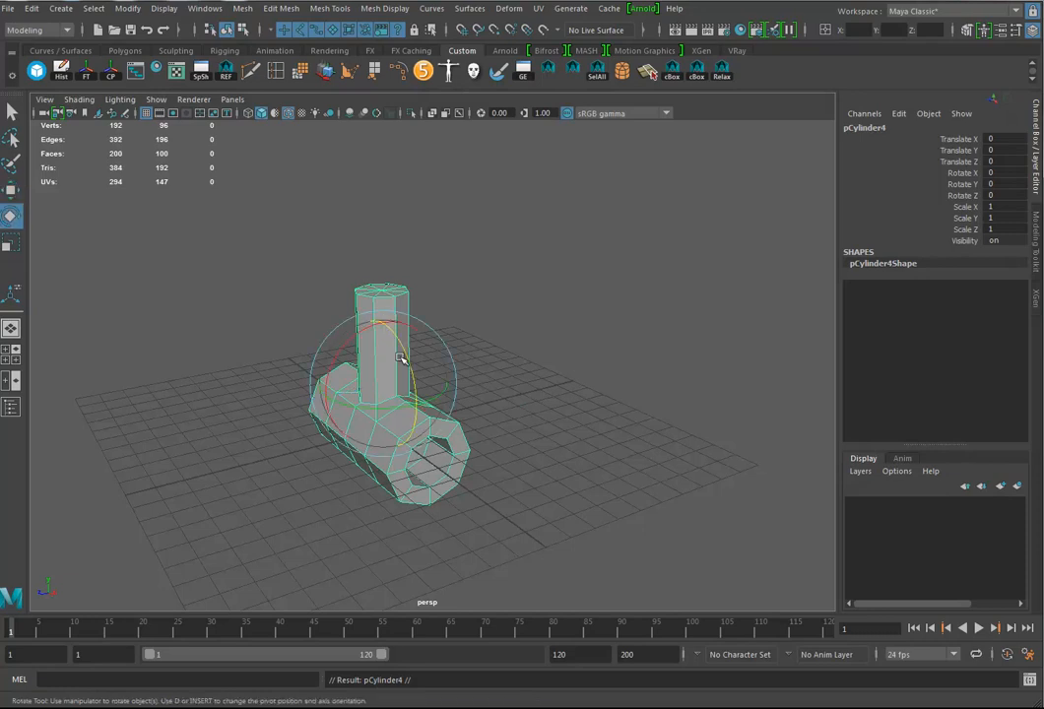
left_click_drag(365, 329, 239, 562)
key("w")
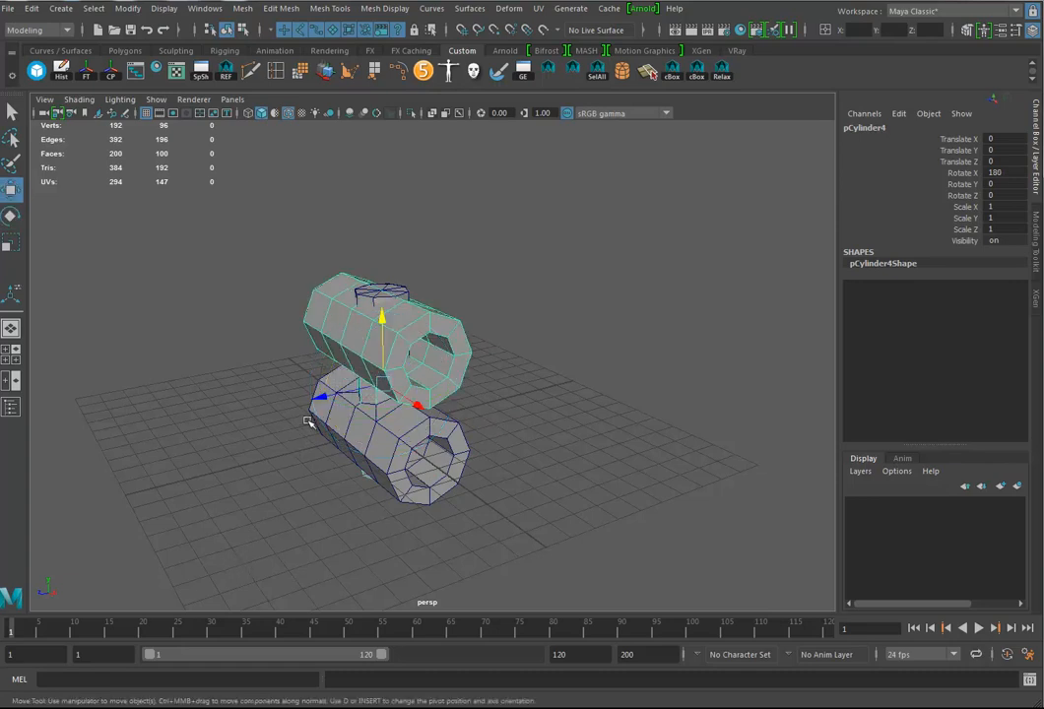
- Raise the rotated copy to Translate Y 252.435 and scale it uniformly to 1.475
scroll(330, 394, "down", 5)
left_click_drag(375, 363, 373, 185)
key("r")
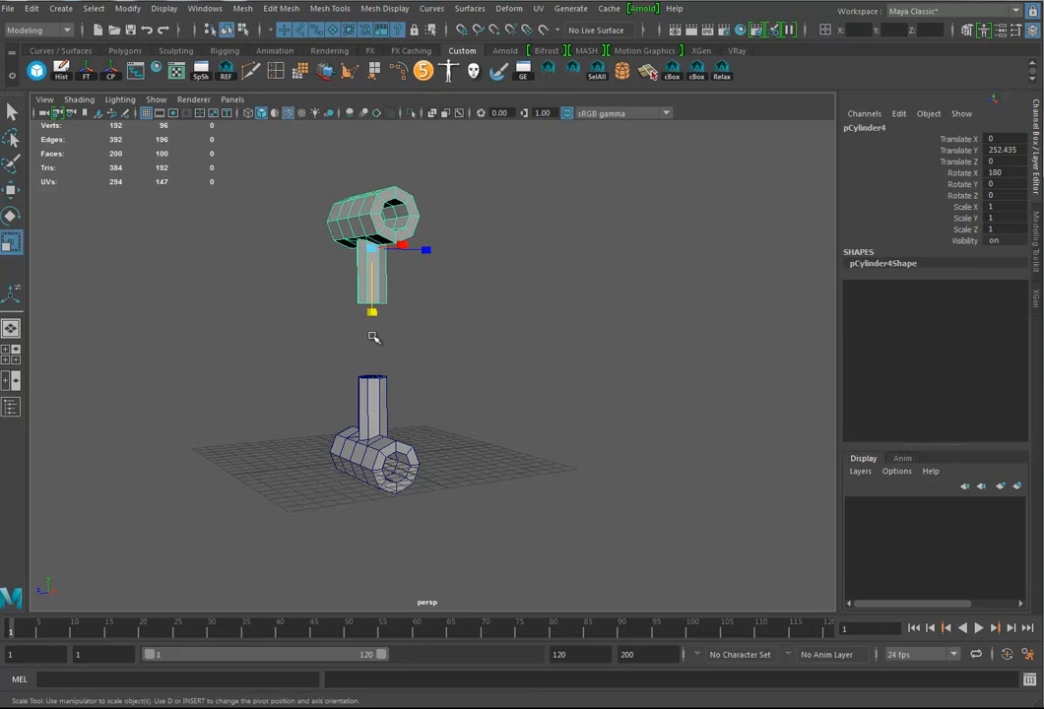
left_click_drag(376, 246, 468, 341)
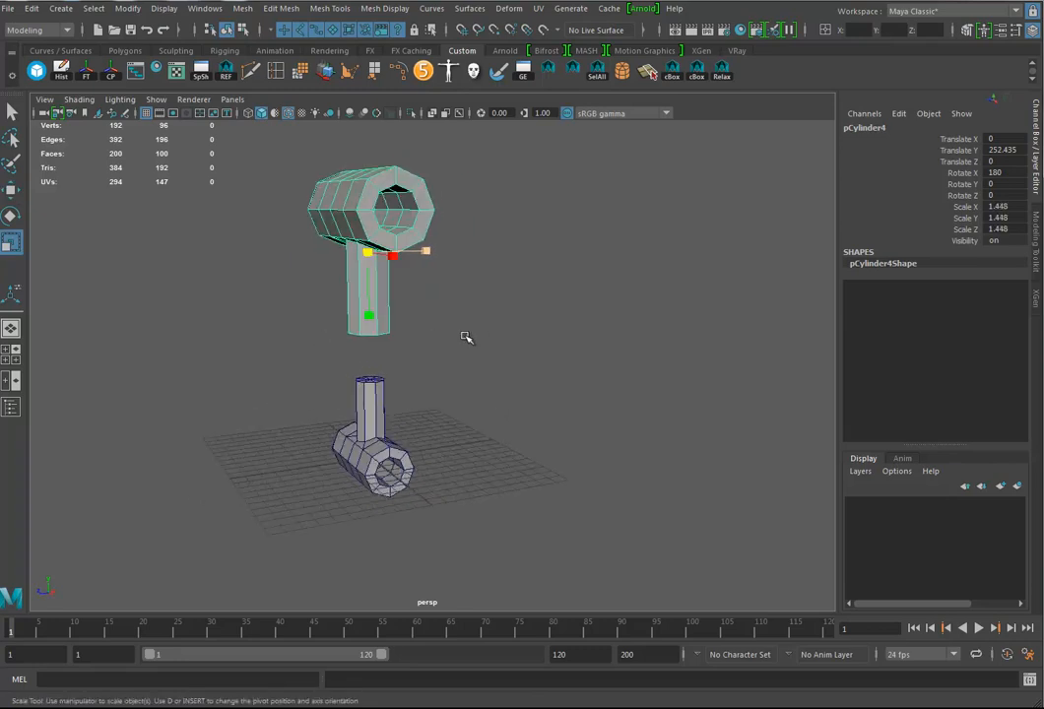
left_click_drag(371, 256, 375, 257)
- Select an edge loop inside the enlarged copy's hole and examine the inner wall before returning to object mode
left_click_drag(366, 357, 384, 345, "alt")
scroll(466, 357, "up", 3)
left_click_drag(466, 357, 426, 351, "alt")
right_click_drag(415, 332, 421, 320)
left_click(416, 321)
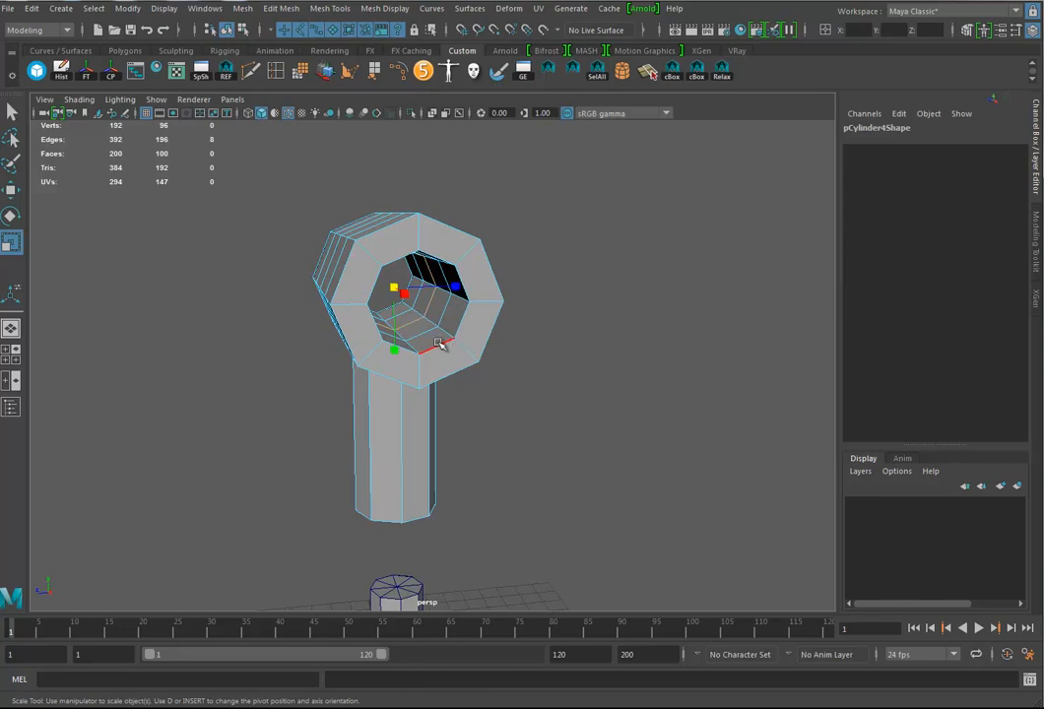
left_click_drag(420, 354, 455, 357, "alt")
right_click_drag(455, 357, 333, 381, "alt")
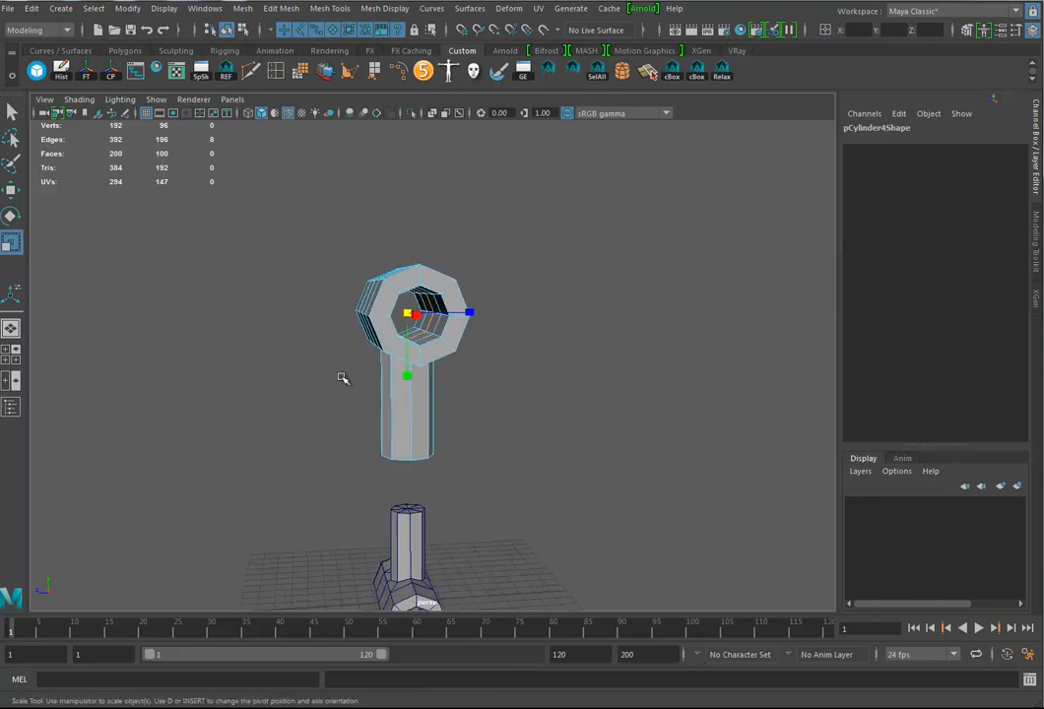
middle_click_drag(368, 367, 368, 299, "alt")
left_click_drag(367, 299, 434, 384, "alt")
right_click_drag(432, 340, 503, 324)
- Combine the two T-shaped meshes into one object and delete its construction history
left_click_drag(447, 409, 473, 425, "alt")
left_click_drag(480, 366, 402, 463)
left_click_drag(555, 413, 522, 433, "alt")
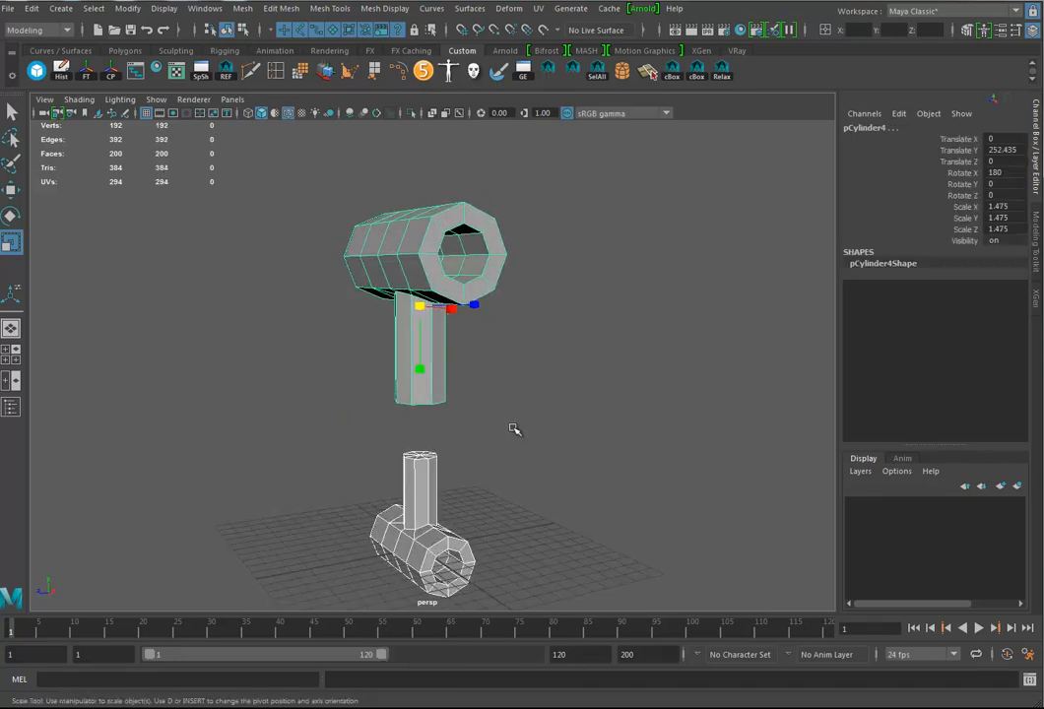
left_click(243, 8)
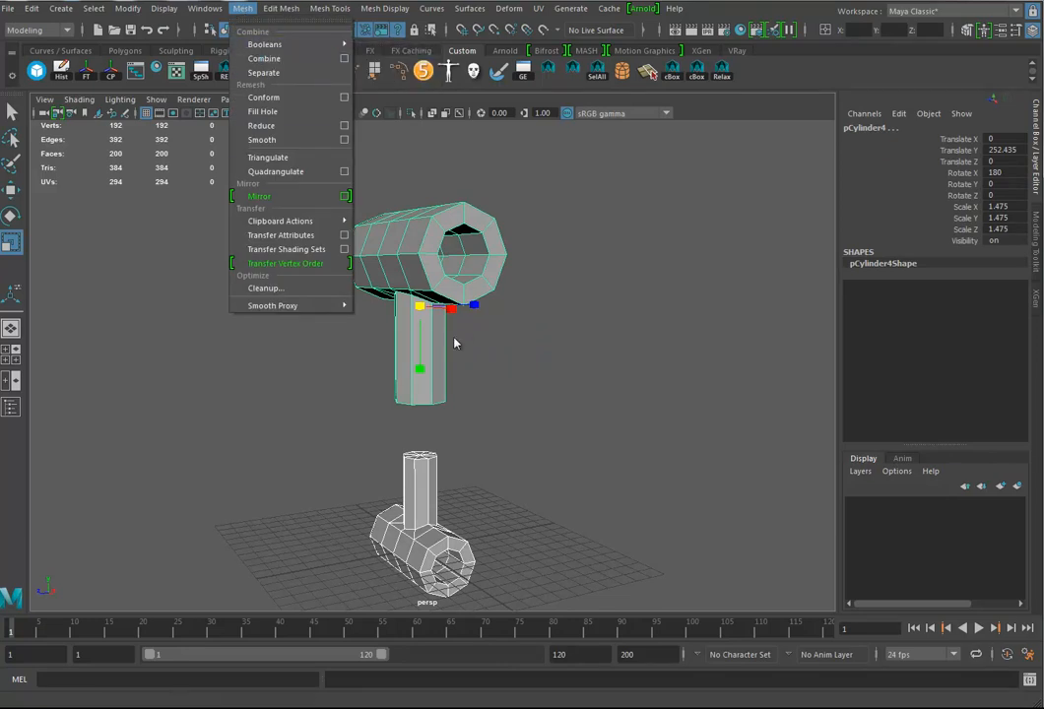
left_click(266, 59)
left_click_drag(427, 384, 494, 347, "alt")
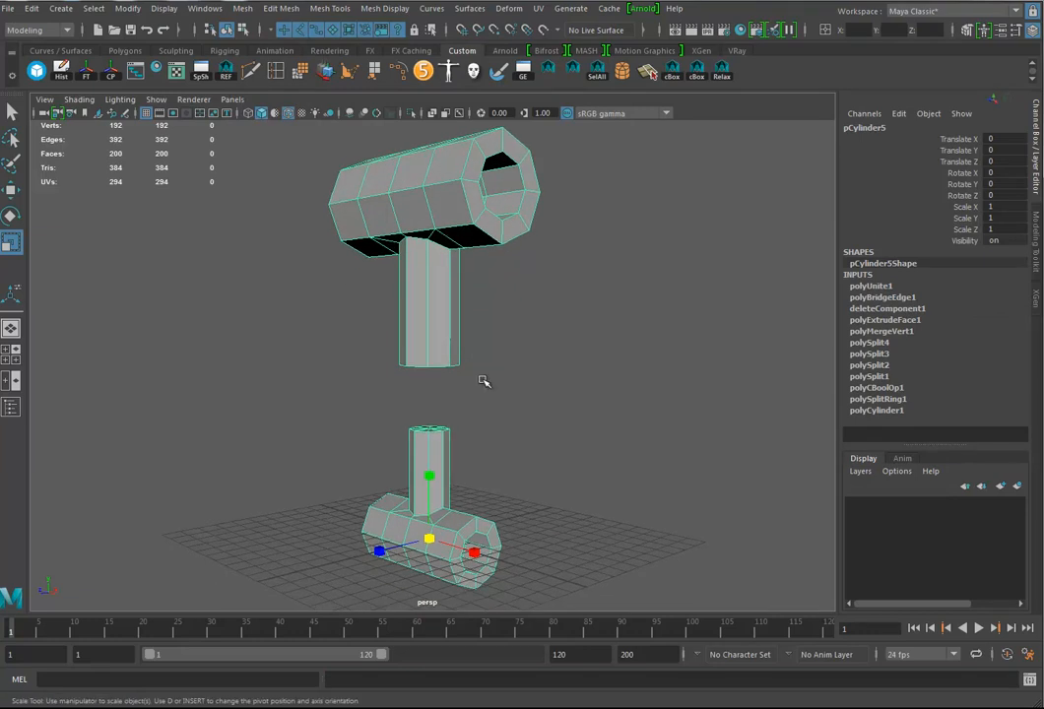
key("alt+shift+d")
- Select the facing end caps of the two upright shafts and bridge them together
left_click_drag(459, 421, 454, 403, "alt")
right_click_drag(454, 403, 490, 429, "alt")
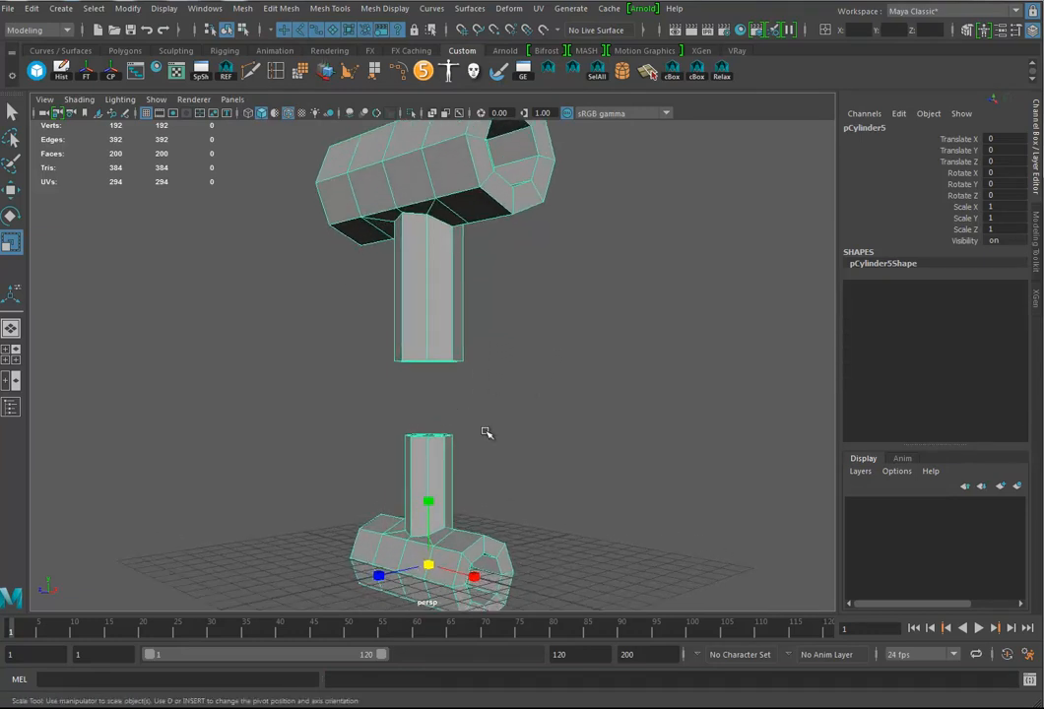
left_click_drag(490, 429, 492, 443, "alt")
right_click(424, 346)
left_click(424, 384)
left_click_drag(374, 345, 498, 425)
left_click_drag(315, 269, 495, 335, "ctrl")
left_click_drag(499, 511, 329, 457, "ctrl")
left_click(276, 14)
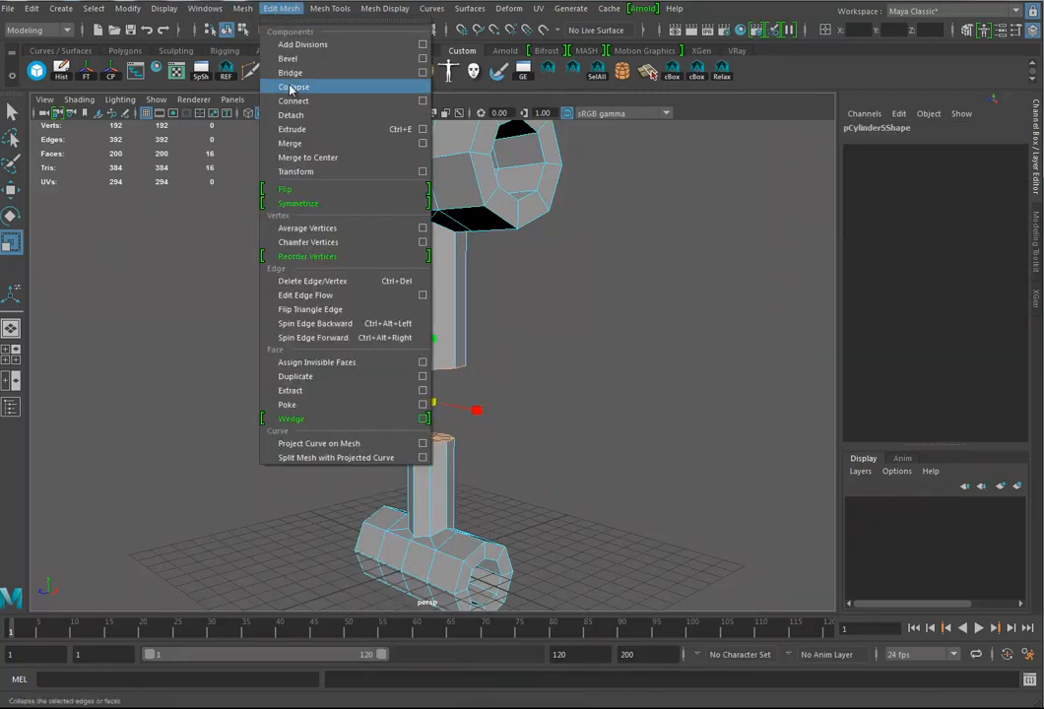
left_click(295, 71)
left_click_drag(438, 381, 498, 435, "alt")
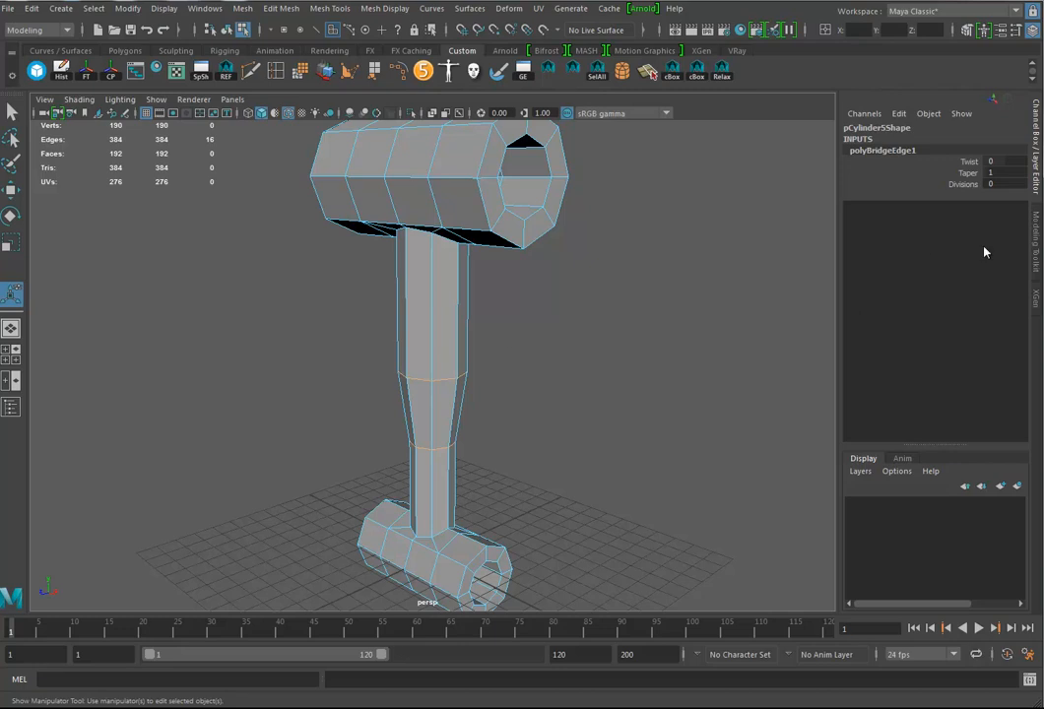
- Check the settings of the shaft bridge in its detailed attributes
key("ctrl+a")
left_click_drag(337, 122, 743, 62)
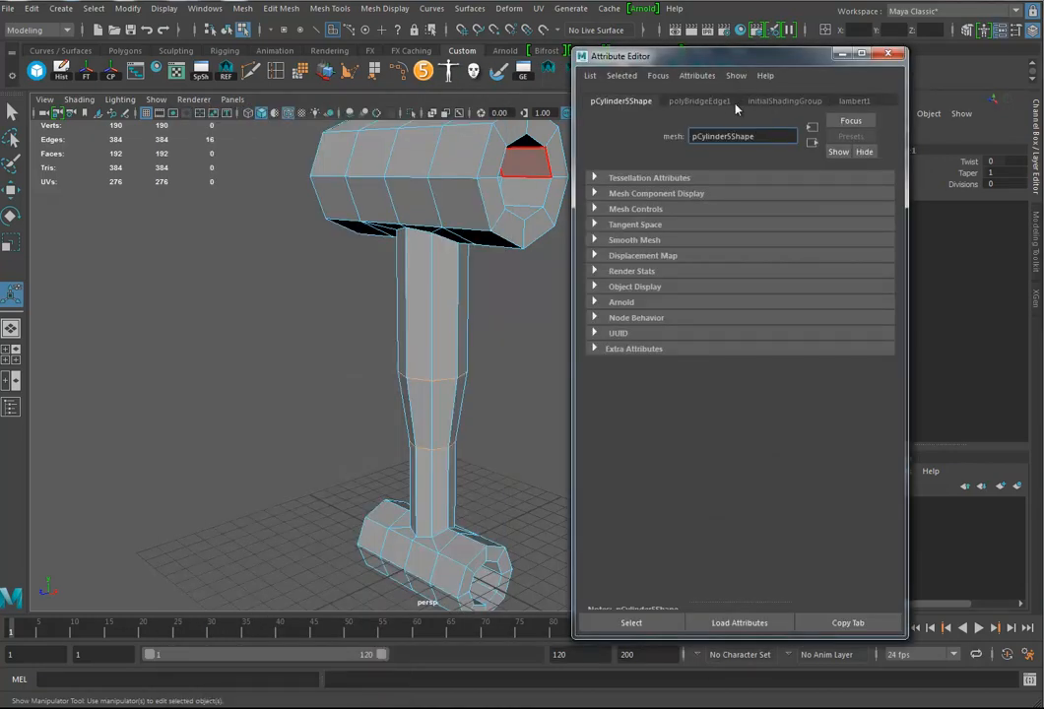
left_click(701, 102)
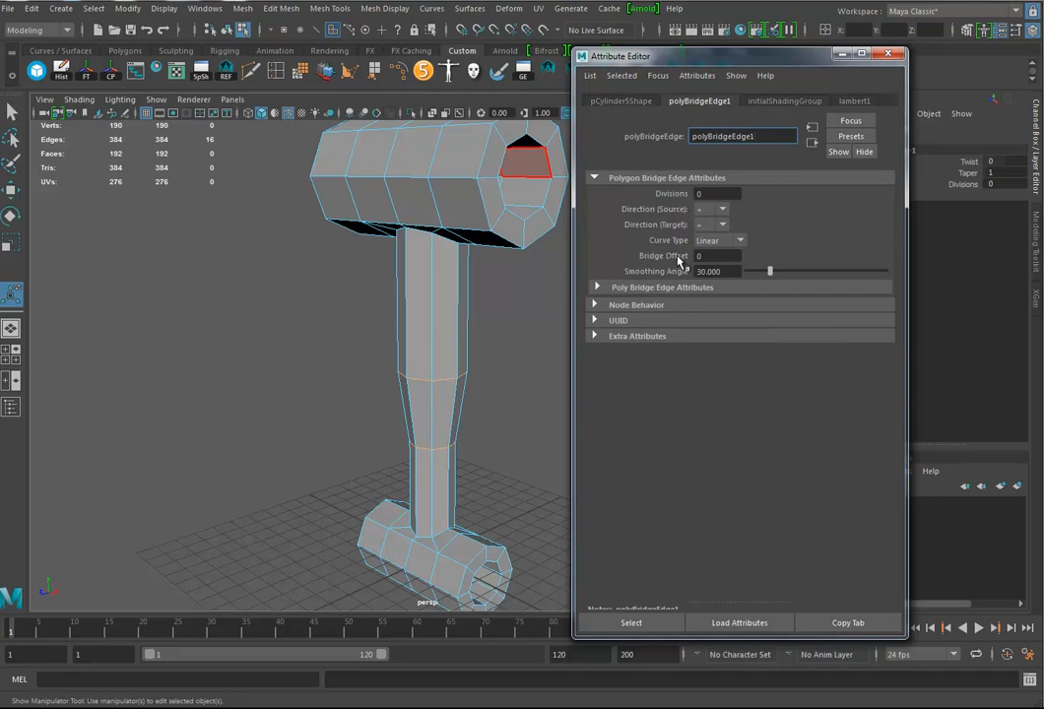
left_click(887, 55)
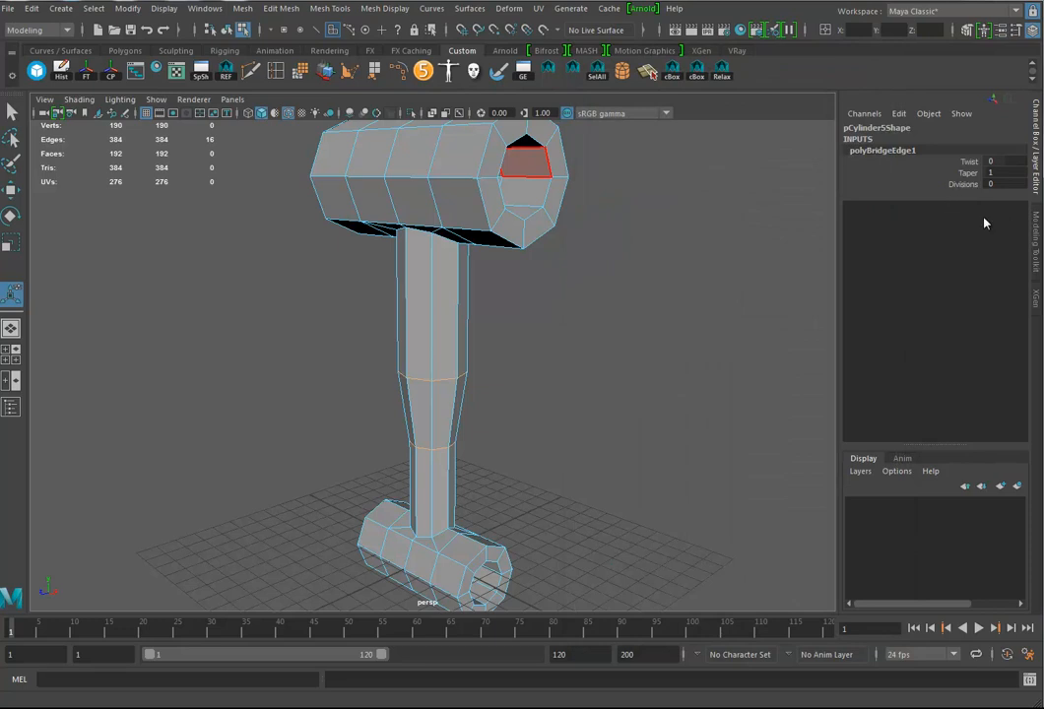
- Examine the connected rod from several angles and pick a face in the tapered bridge section
left_click(683, 404)
left_click_drag(683, 404, 507, 313, "alt")
right_click_drag(507, 314, 524, 373, "alt")
left_click_drag(524, 373, 434, 394, "alt")
right_click_drag(434, 394, 369, 406, "alt")
middle_click_drag(369, 406, 372, 341, "alt")
left_click_drag(372, 341, 400, 343, "alt")
right_click_drag(428, 347, 430, 380)
left_click(429, 379)
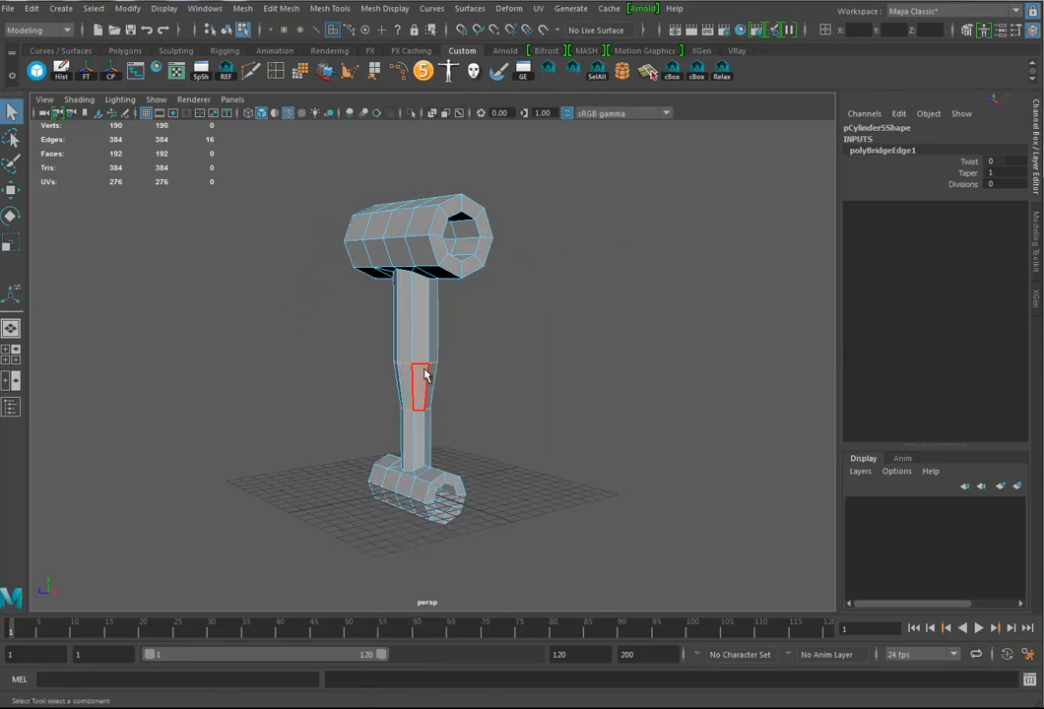
left_click(459, 403)
- Return to object mode and duplicate the whole connected rod
right_click_drag(407, 333, 454, 333)
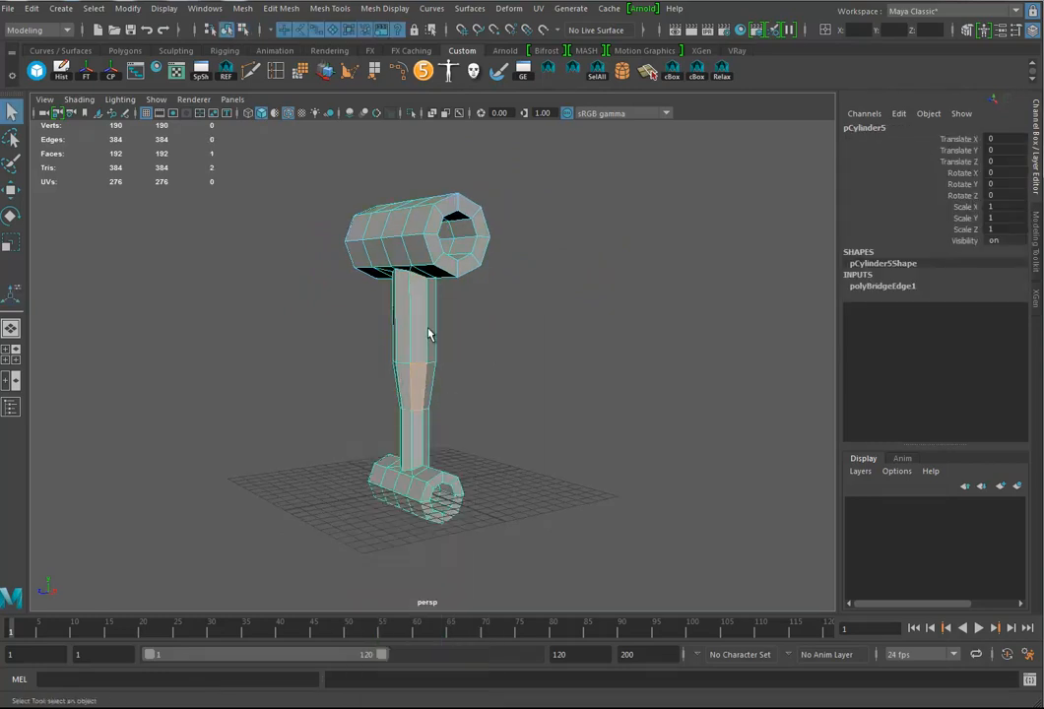
key("w")
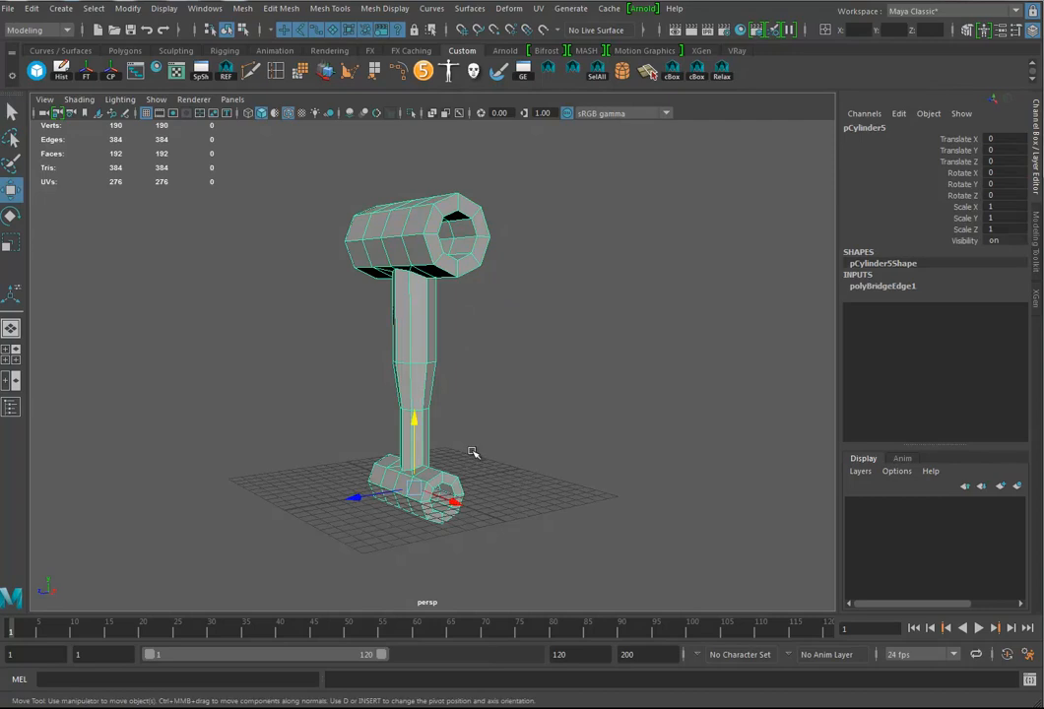
left_click_drag(540, 506, 505, 503, "alt")
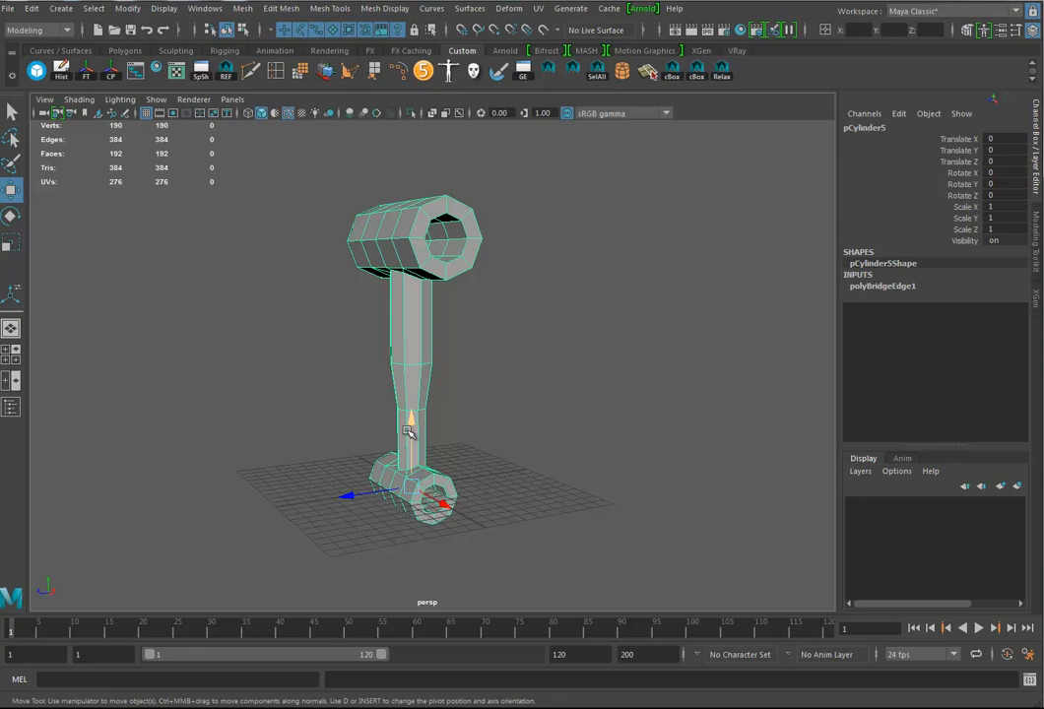
key("ctrl+d")
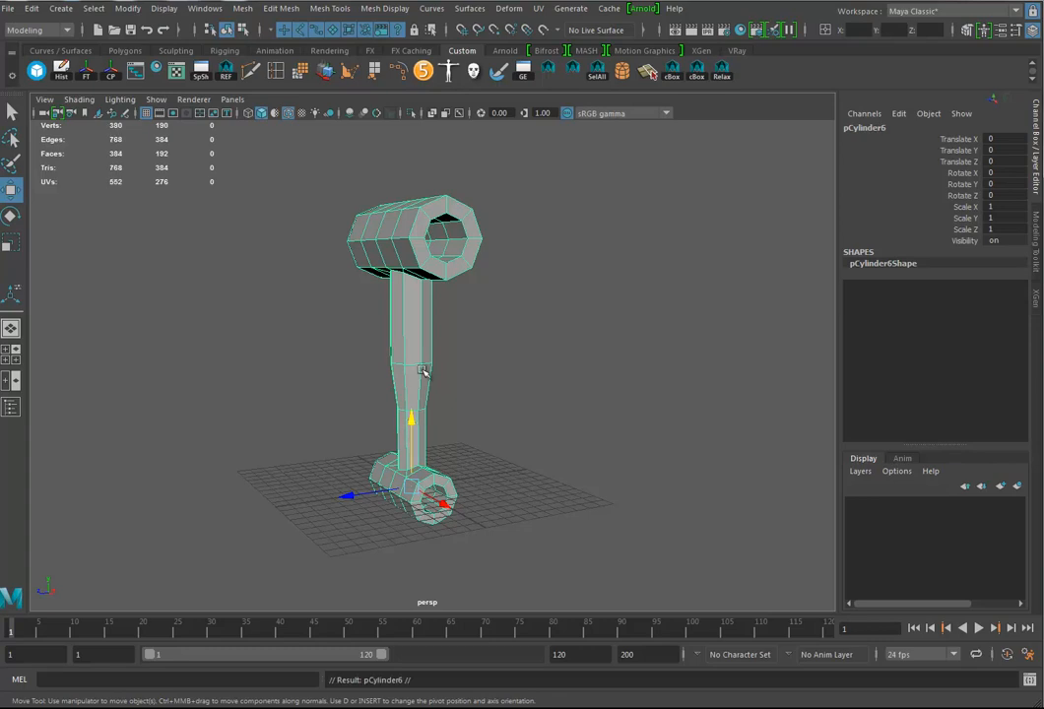
- Raise the duplicated rod about 349.77 units in Y so its small tube end sits inside the original's large tube
left_click_drag(412, 430, 419, 239)
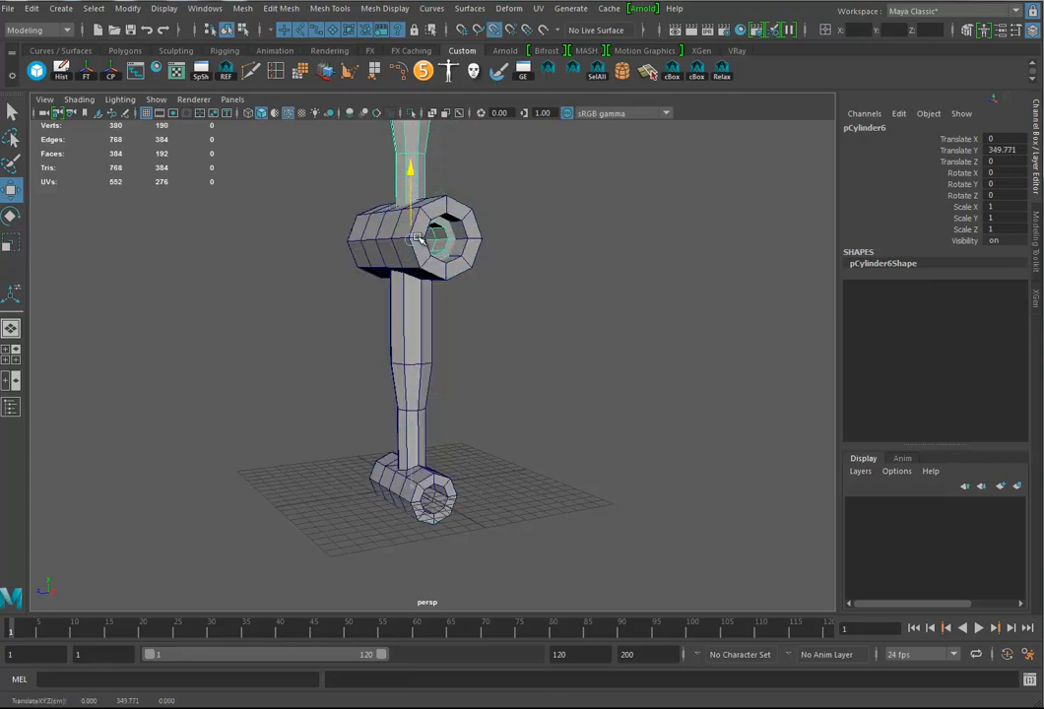
left_click_drag(464, 327, 434, 321, "alt")
right_click_drag(448, 322, 519, 358, "alt")
middle_click_drag(519, 357, 502, 392, "alt")
left_click_drag(502, 393, 537, 389, "alt")
right_click_drag(482, 357, 512, 353, "alt")
middle_click_drag(512, 352, 508, 428, "alt")
left_click_drag(508, 429, 492, 417, "alt")
left_click_drag(415, 333, 427, 328, "alt")
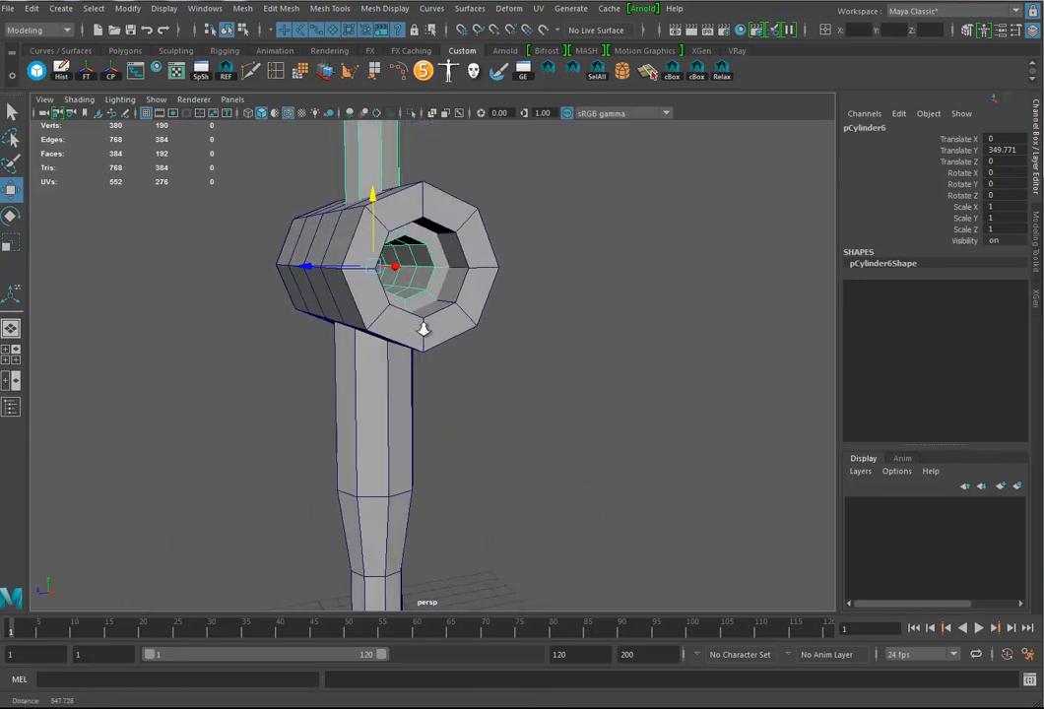
right_click_drag(415, 327, 477, 279, "alt")
- Select all the bore faces of the original rod's large tube in isolation and scale them to about 1.119 in Y and Z
left_click(465, 262)
left_click_drag(479, 310, 445, 254, "alt")
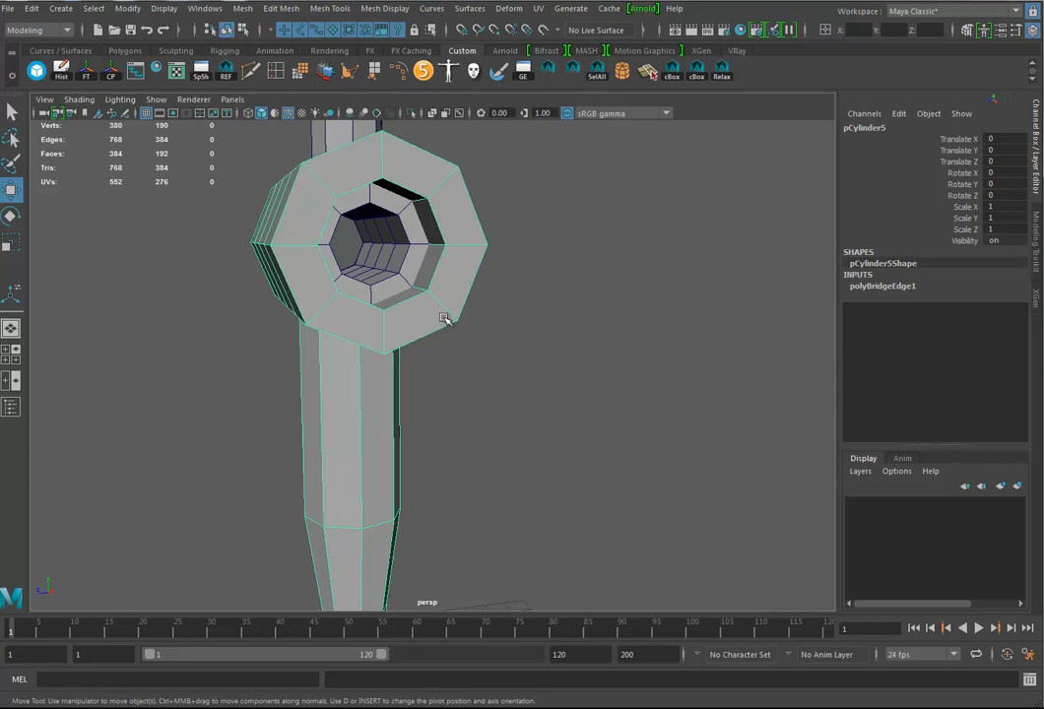
left_click(411, 112)
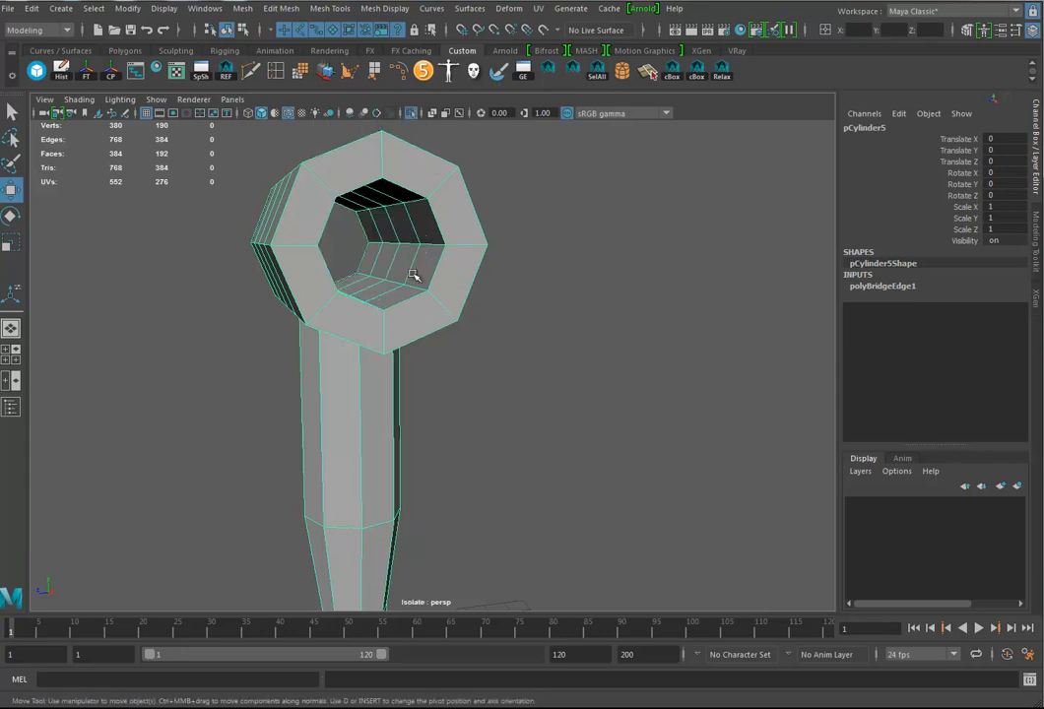
right_click_drag(396, 272, 397, 236)
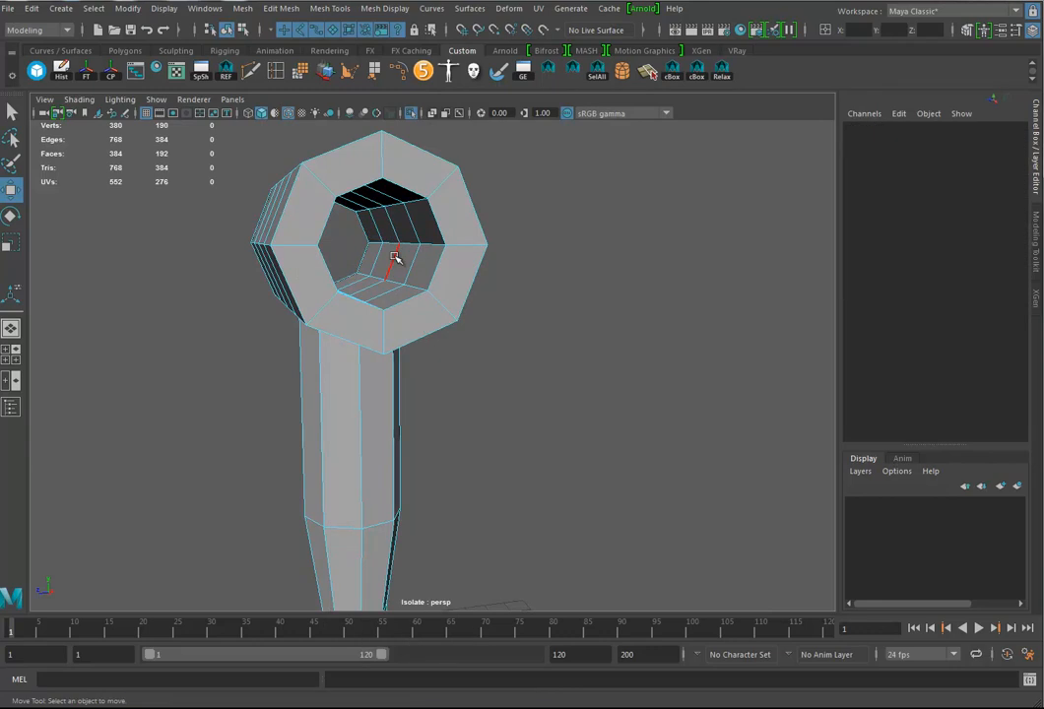
left_click(398, 244)
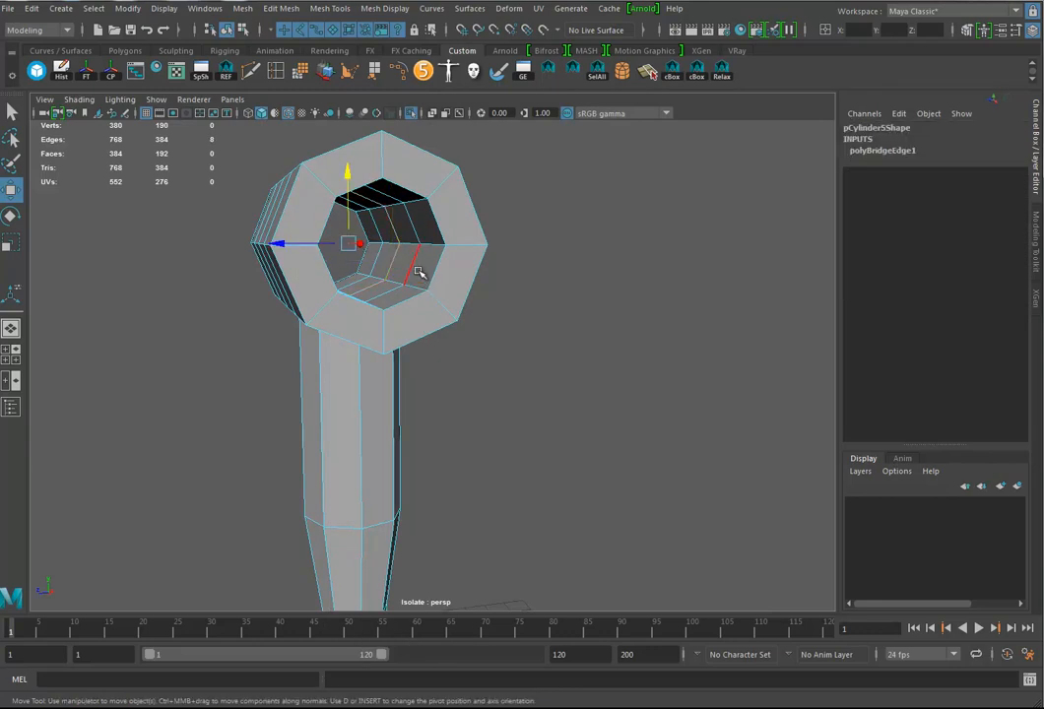
right_click_drag(420, 273, 420, 368, "shift")
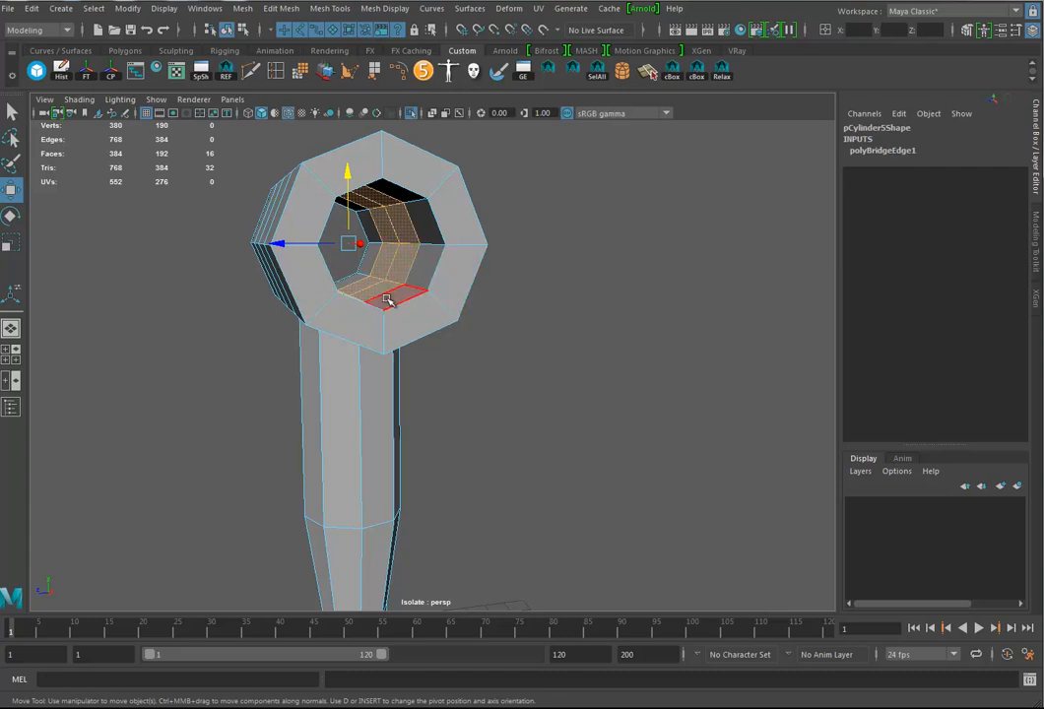
right_click_drag(399, 262, 530, 215, "shift")
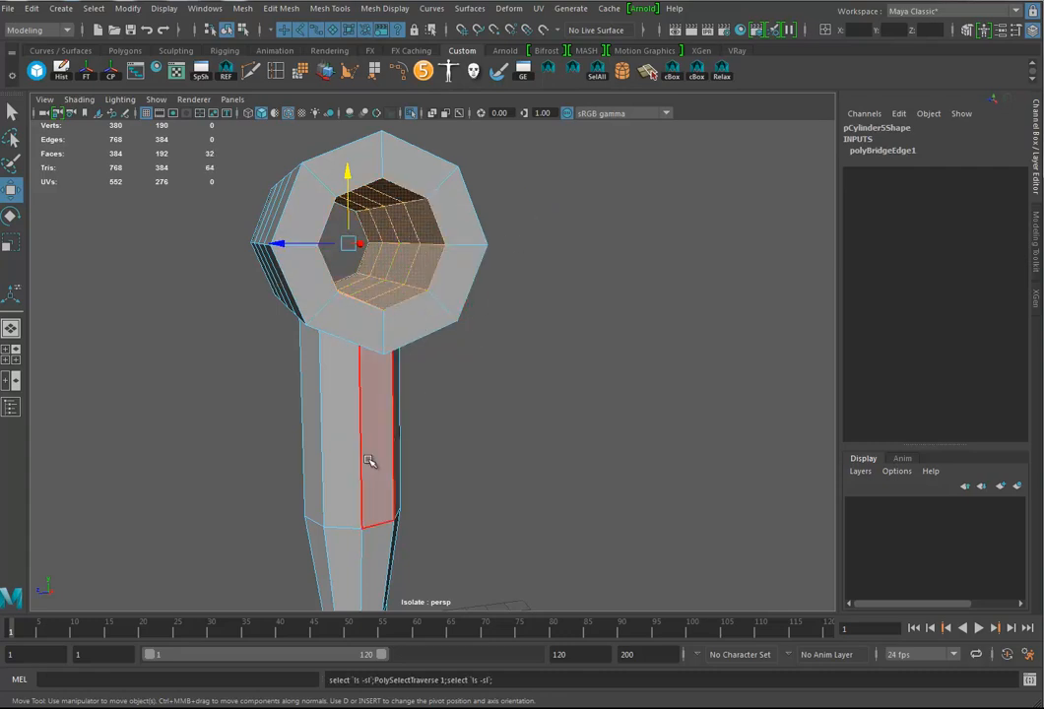
left_click(412, 113)
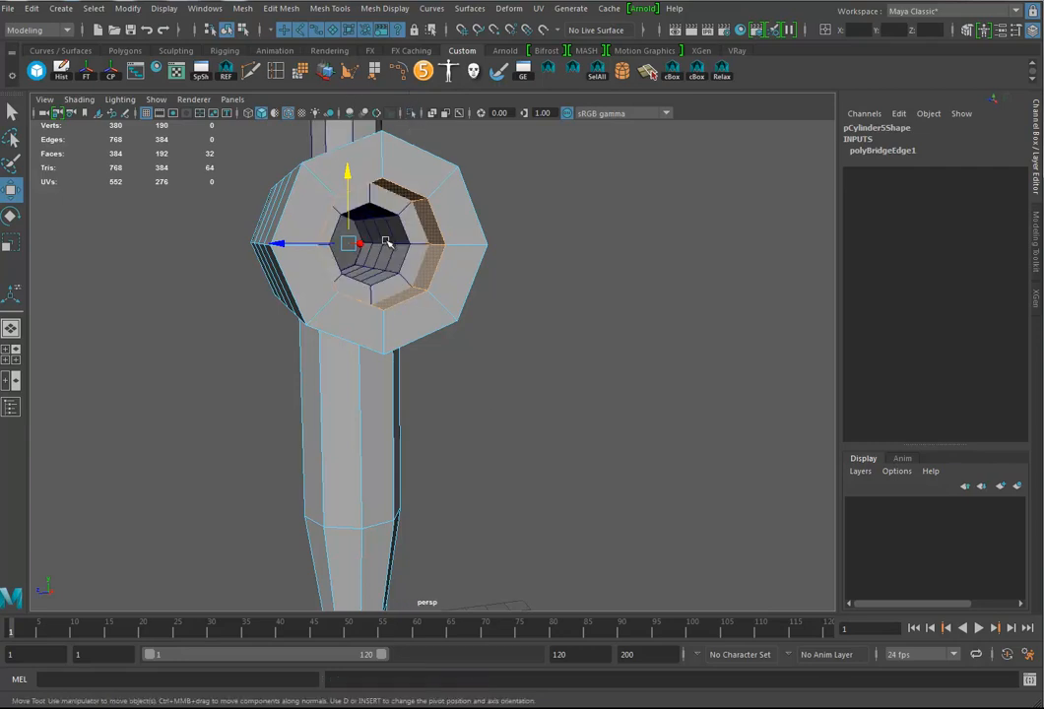
key("r")
left_click_drag(427, 287, 373, 254, "alt")
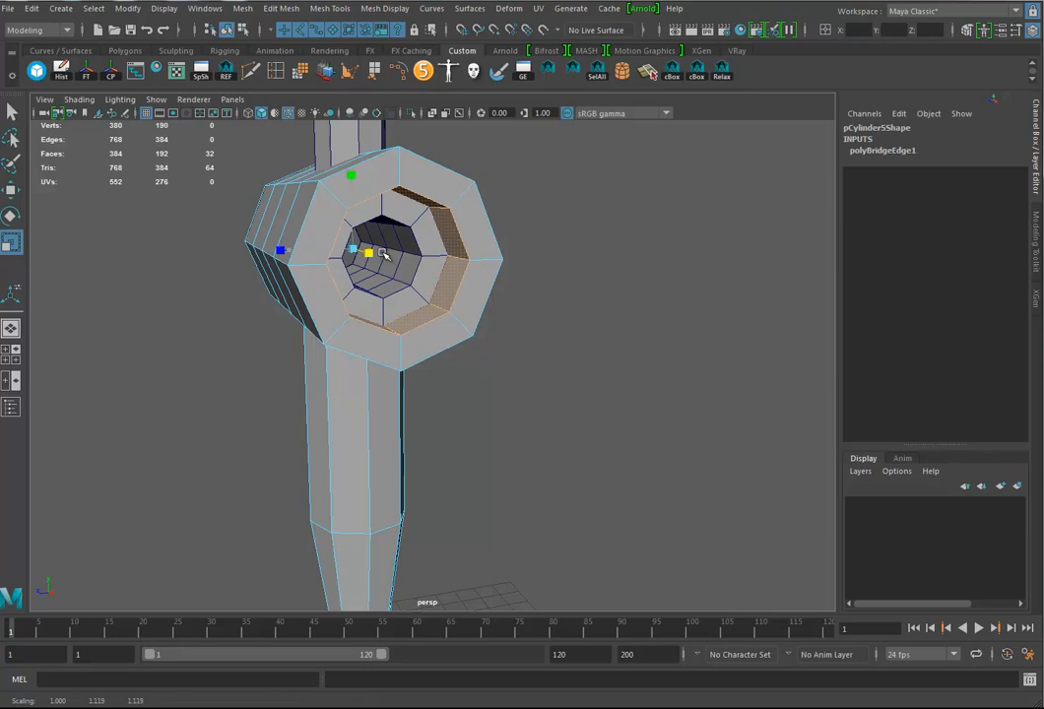
- Return to object mode and delete the duplicate rod above the original
mouse_move(552, 328)
left_mouse_down("alt")
mouse_move(480, 312)
mouse_move(499, 329)
mouse_move(543, 315)
left_mouse_up("alt")
right_click_drag(542, 315, 432, 307, "alt")
left_click_drag(433, 307, 432, 307, "alt")
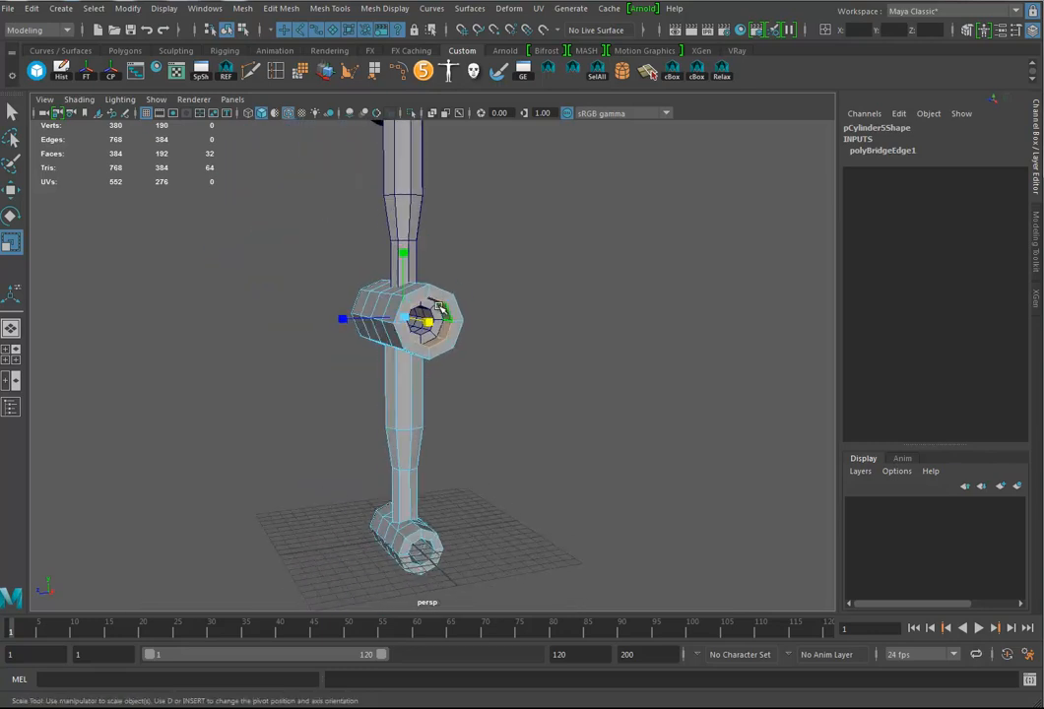
right_click_drag(452, 311, 482, 289)
left_click_drag(307, 353, 510, 380, "alt")
right_click_drag(510, 381, 648, 395, "alt")
left_click_drag(648, 395, 528, 325, "alt")
left_click_drag(399, 338, 415, 337, "alt")
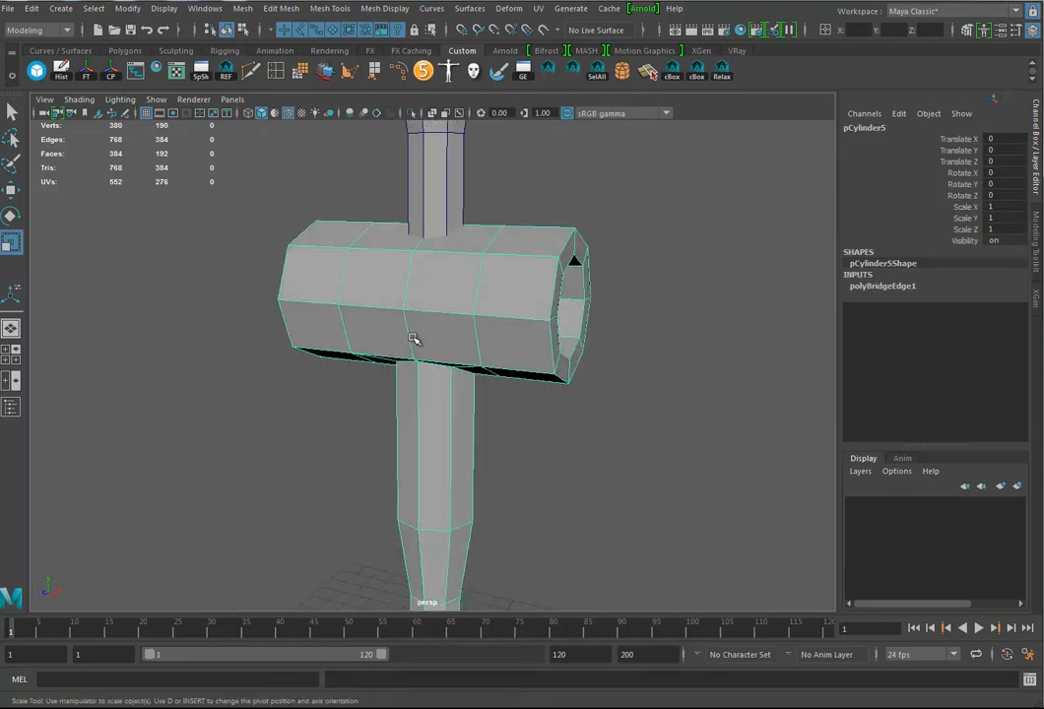
left_click(443, 187)
key("Delete")
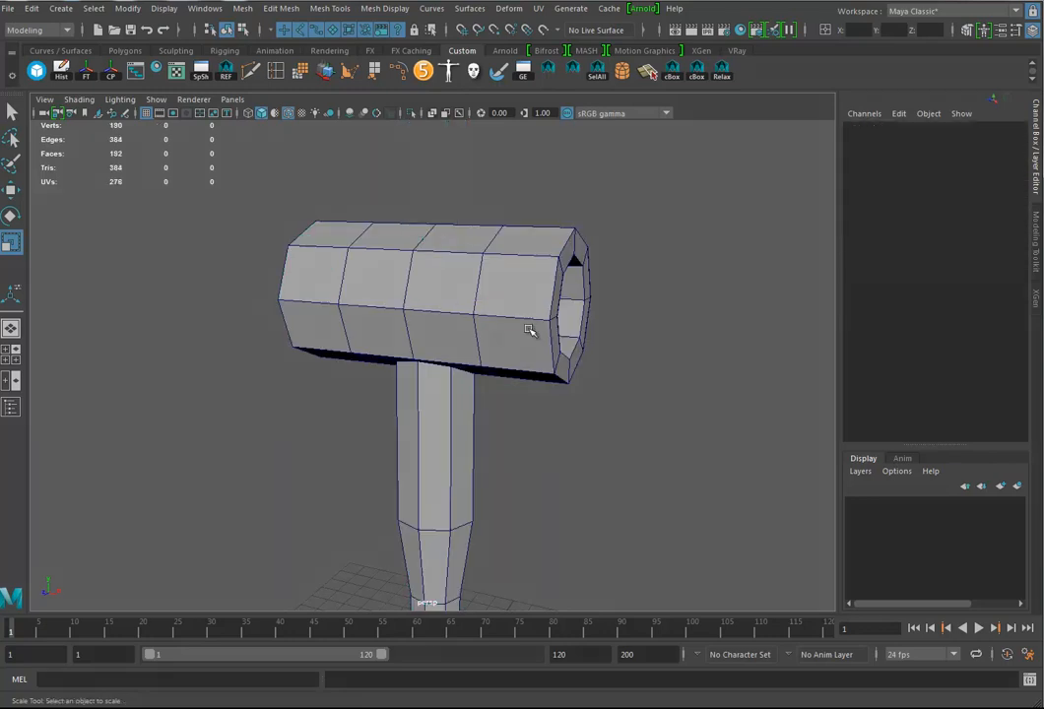
- Delete the two middle face bands of the large tube above the shaft and bridge the open edges into a two-pronged fork
left_click_drag(571, 407, 490, 377, "alt")
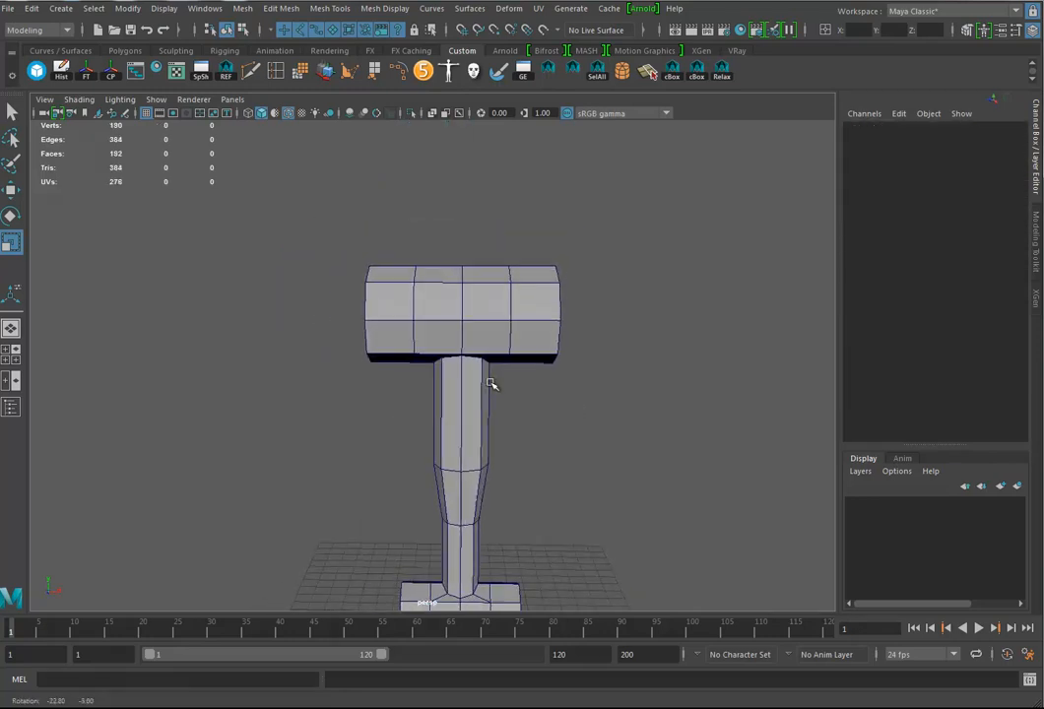
right_click(480, 307)
left_click(478, 340)
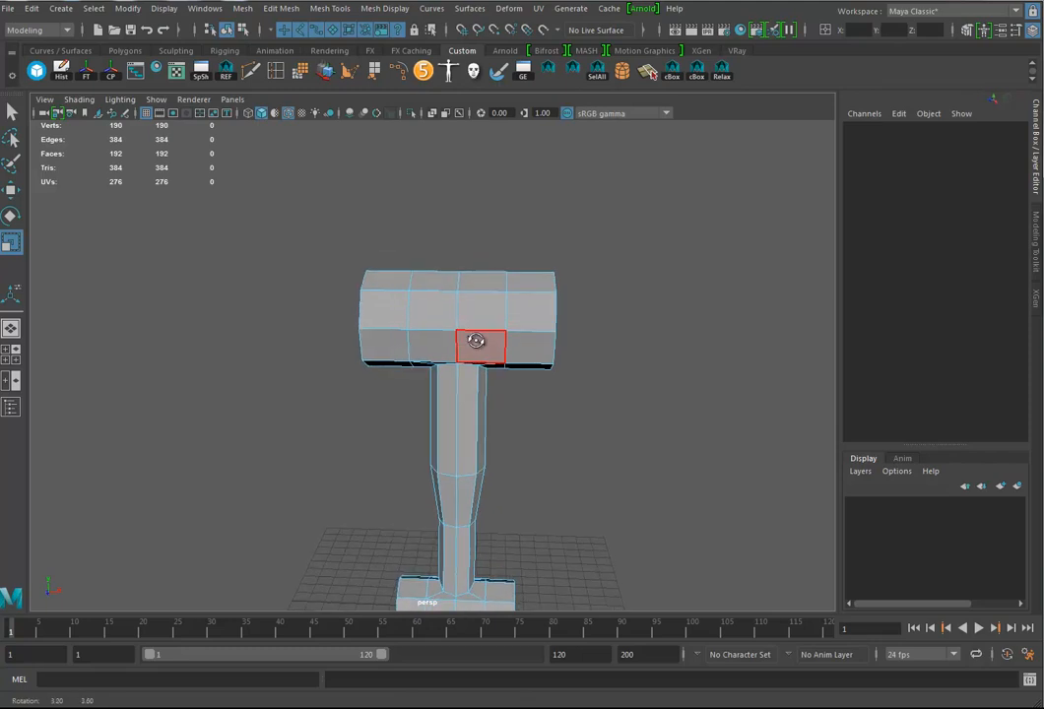
left_click_drag(480, 322, 397, 332)
right_click_drag(402, 336, 511, 373, "alt")
middle_click_drag(335, 298, 409, 335, "alt")
left_click_drag(409, 335, 469, 283, "alt")
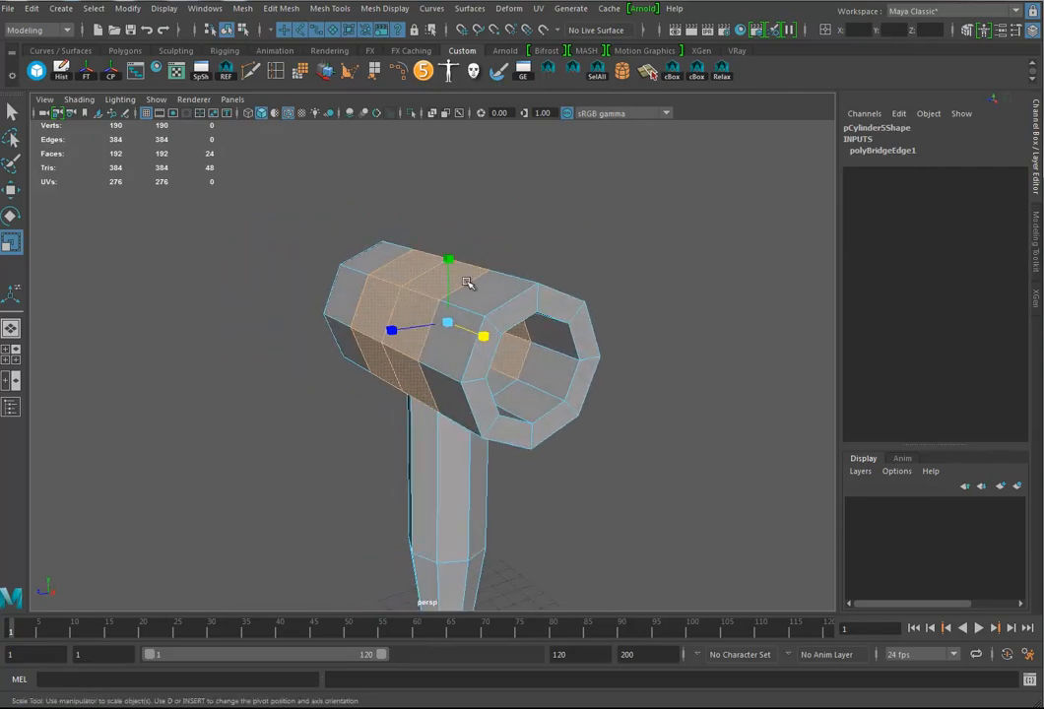
left_click(281, 8)
left_click(289, 73)
- Examine the bridged fork end and the whole rod from several angles
left_click_drag(424, 325, 505, 376, "alt")
right_click_drag(506, 375, 631, 387, "alt")
middle_click_drag(631, 387, 517, 379, "alt")
left_click_drag(518, 379, 470, 372, "alt")
right_click_drag(470, 372, 631, 376, "alt")
left_click_drag(631, 375, 537, 355, "alt")
right_click_drag(537, 355, 270, 354, "alt")
left_click_drag(270, 355, 454, 329, "alt")
right_click_drag(454, 329, 492, 339, "alt")
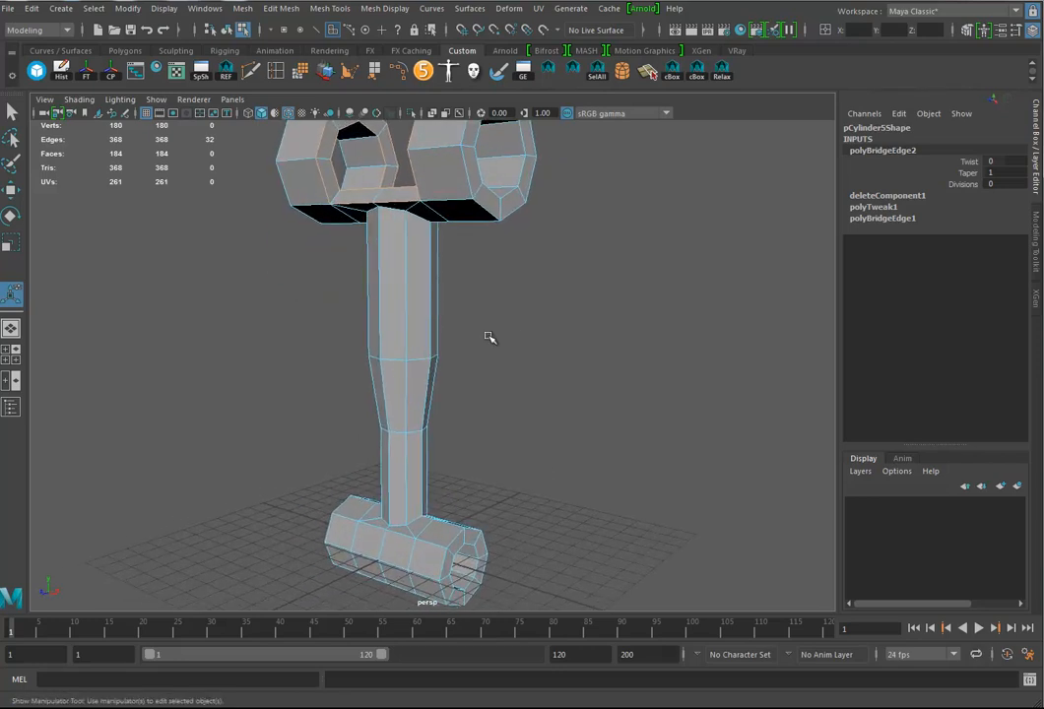
- Preview the rod smoothed in object mode and examine where the shaft meets the small tube
key("3")
left_click(497, 340)
right_click_drag(413, 303, 470, 281)
left_click(534, 357)
left_click_drag(534, 357, 412, 326, "alt")
right_click_drag(413, 326, 514, 331, "alt")
middle_click_drag(433, 403, 446, 300, "alt")
left_click_drag(466, 419, 471, 348, "alt")
right_click_drag(404, 440, 552, 443, "alt")
middle_click_drag(568, 463, 572, 370, "alt")
left_click_drag(573, 370, 441, 337, "alt")
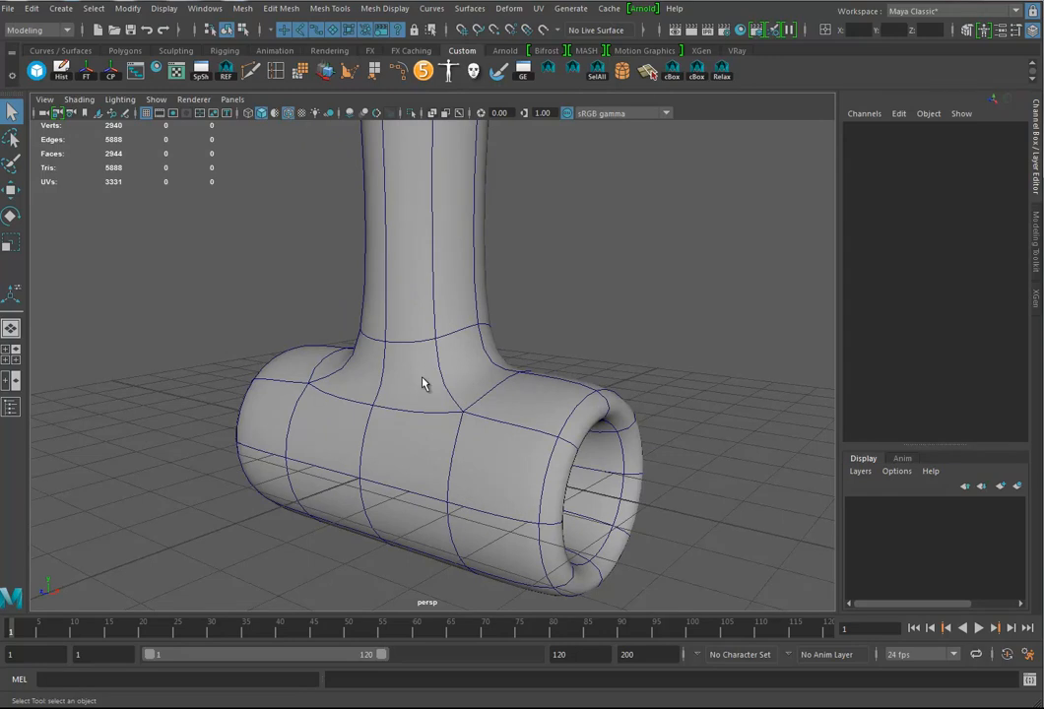
- Insert an edge loop on the shaft just above its junction with the small tube and check it in smooth preview
left_click(250, 72)
left_click(276, 73)
left_click(446, 388)
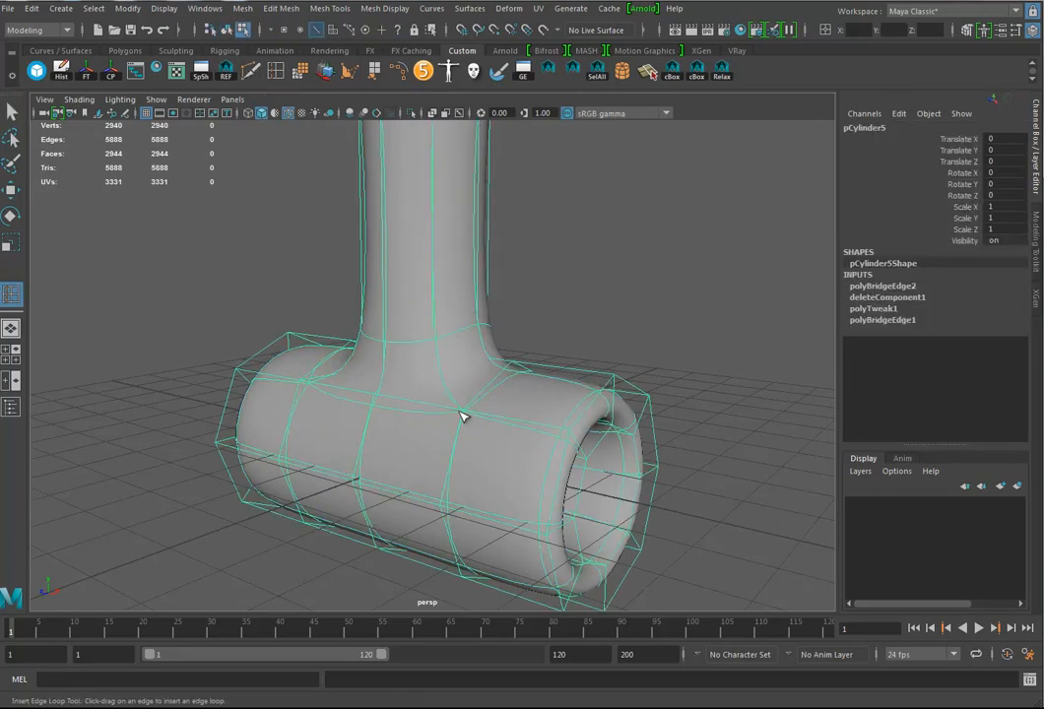
key("1")
left_click_drag(453, 372, 483, 413, "alt")
right_click_drag(483, 414, 625, 435, "alt")
left_click_drag(625, 439, 438, 388, "alt")
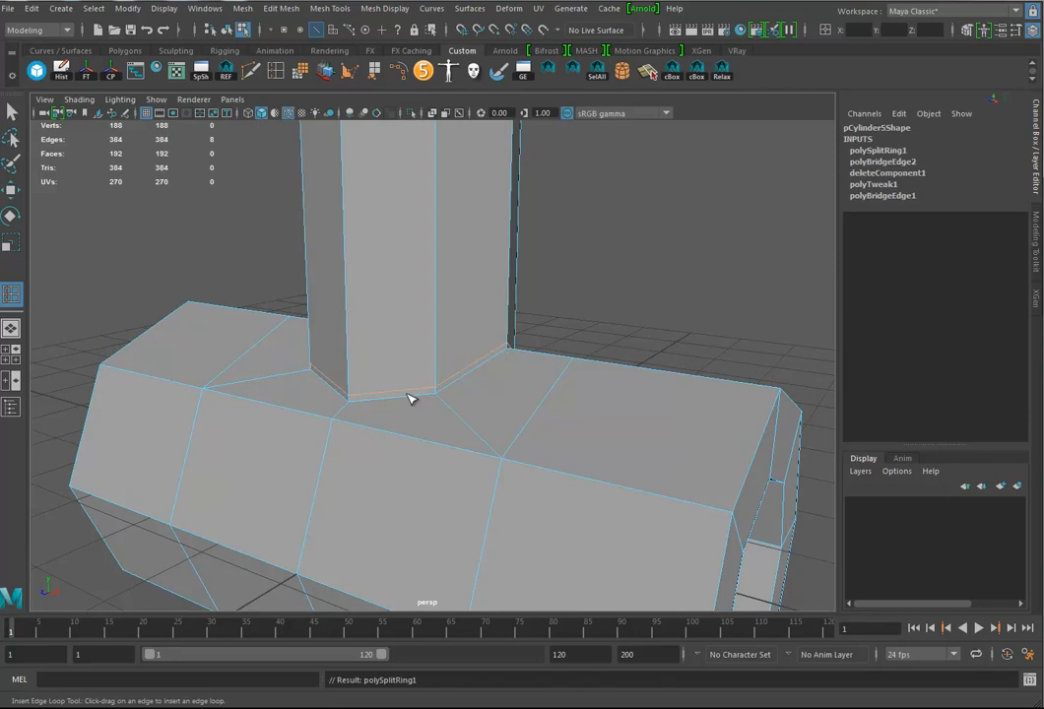
key("3")
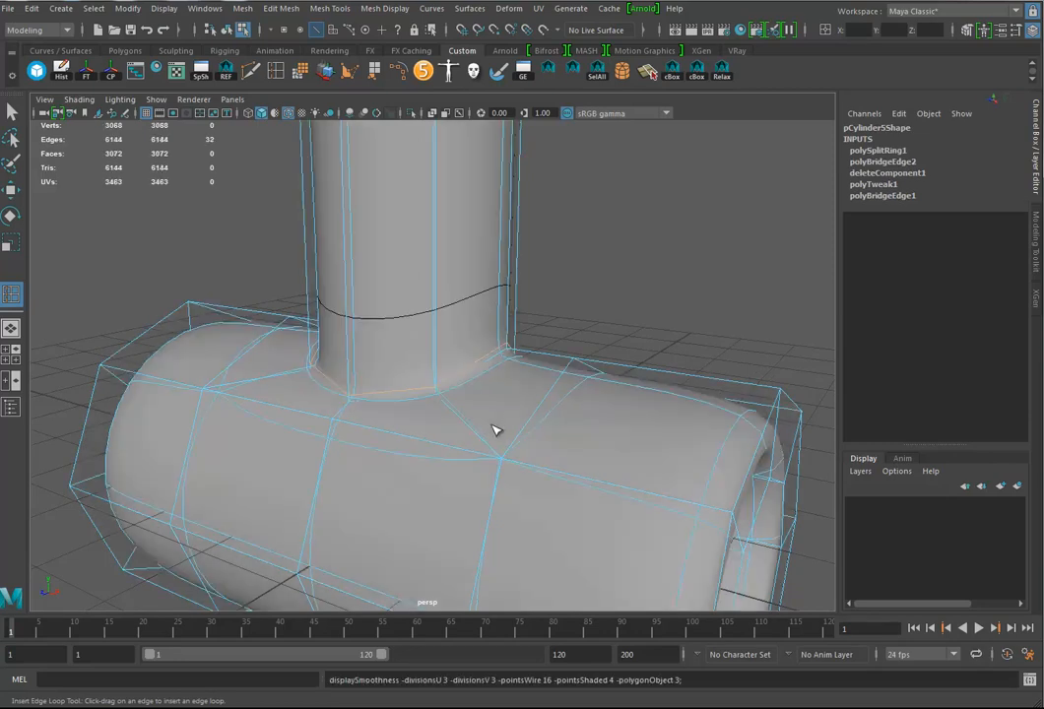
key("w")
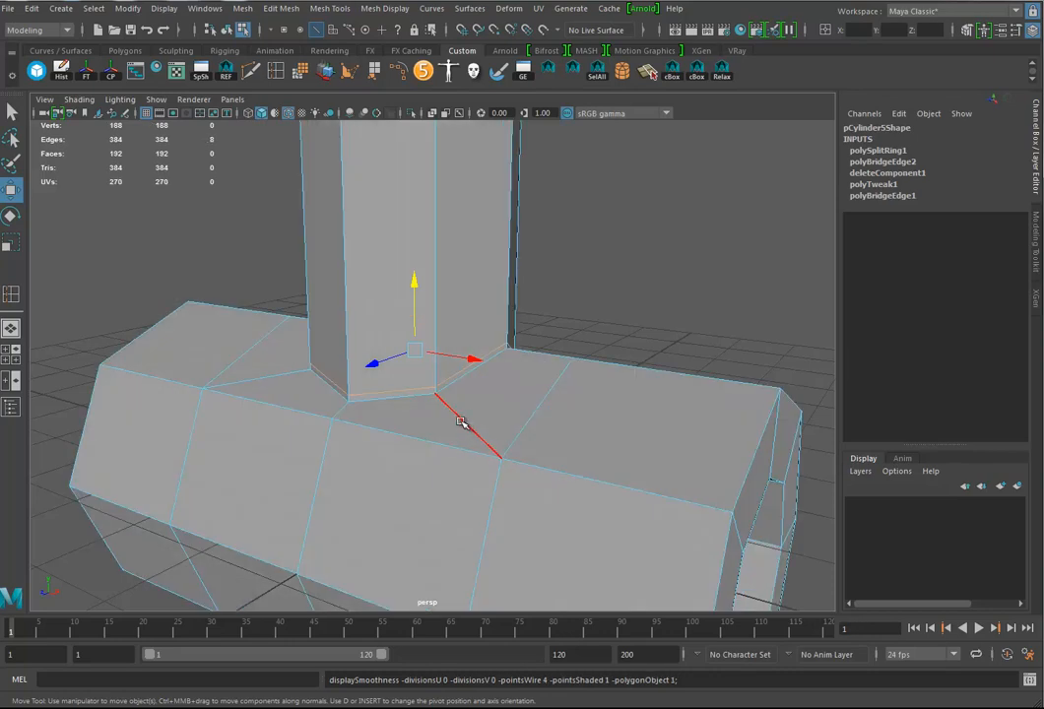
- Insert an edge loop on the small tube closely around the shaft's base and set its Split Type to Absolute
left_click(277, 70)
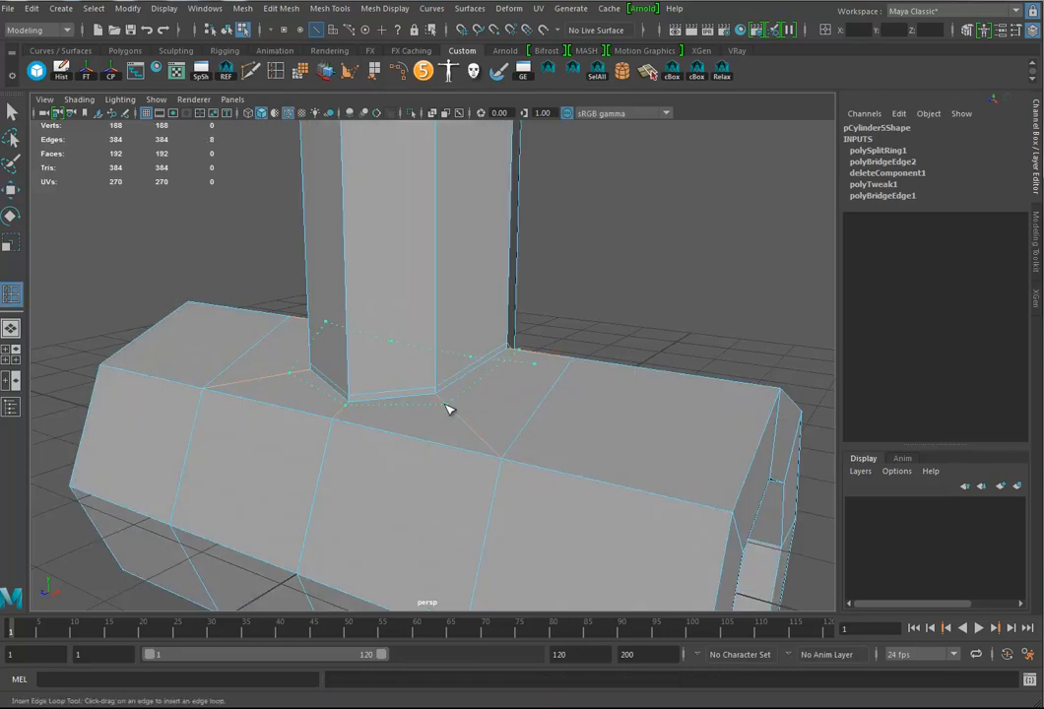
left_click(448, 404)
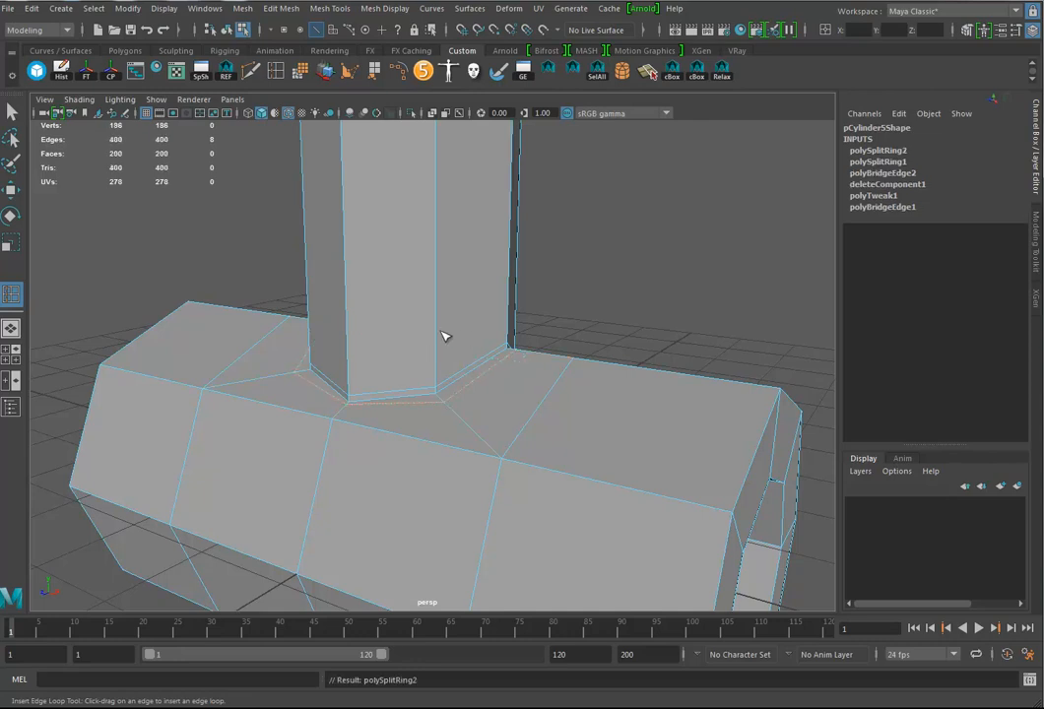
key("ctrl+z")
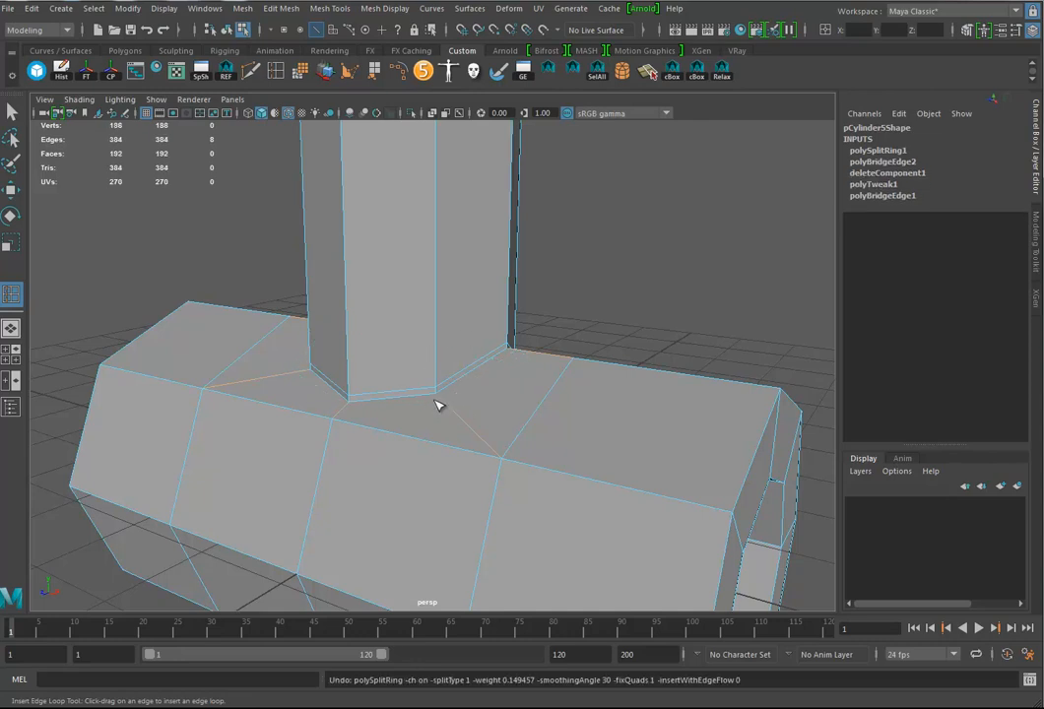
left_click_drag(440, 402, 444, 402)
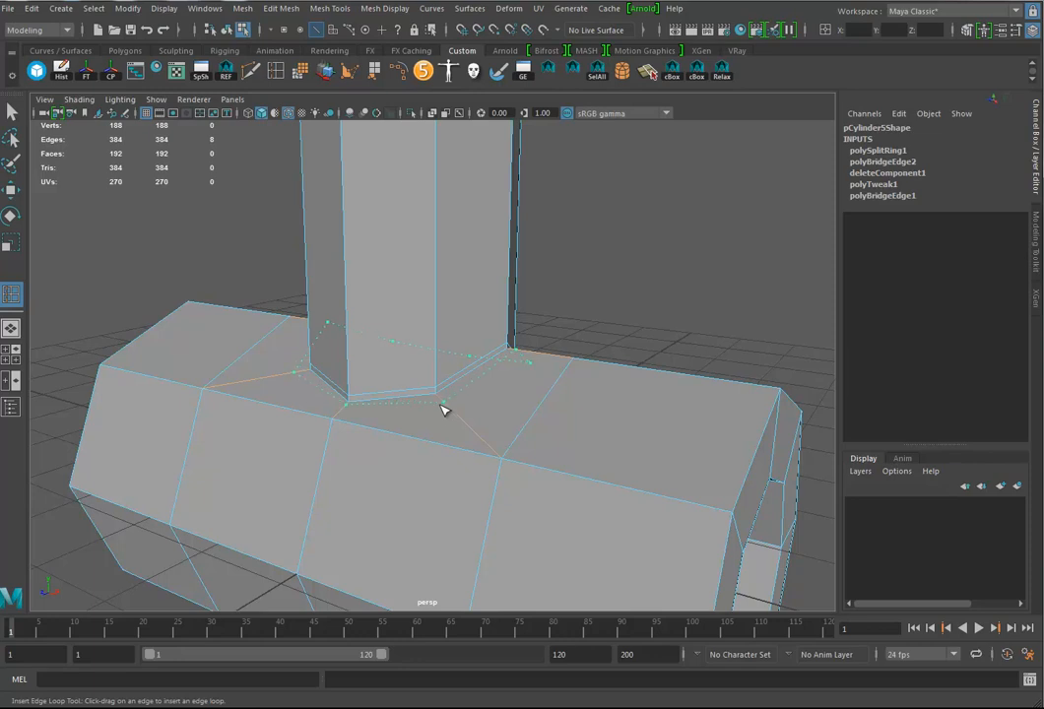
left_click_drag(442, 405, 443, 405)
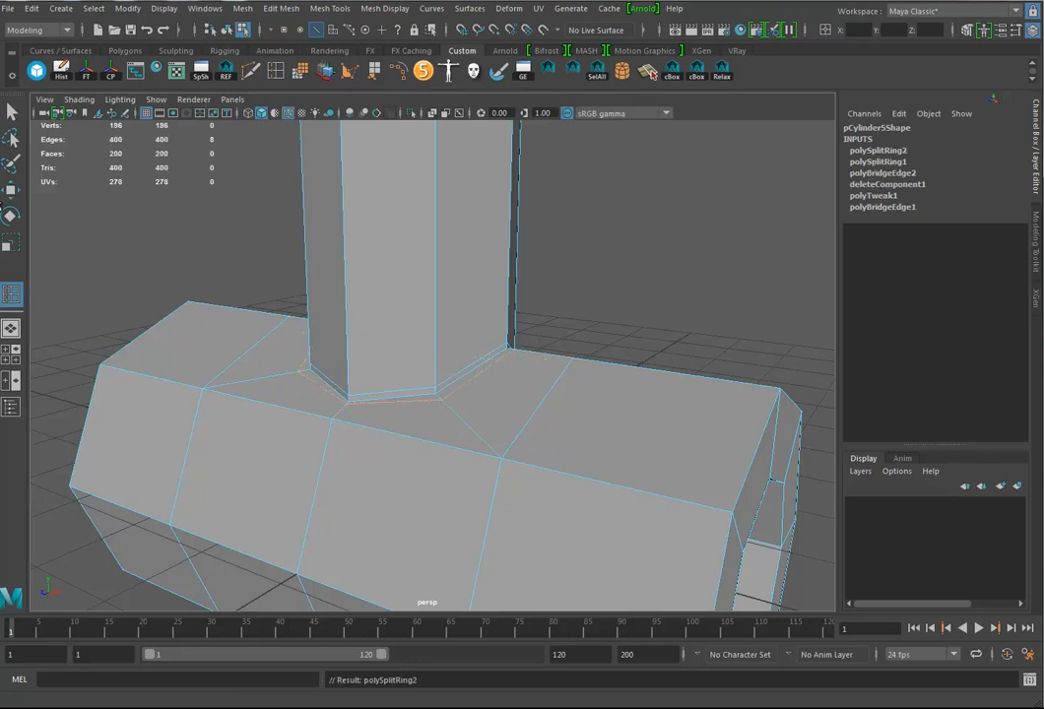
left_click(9, 189)
left_click(880, 152)
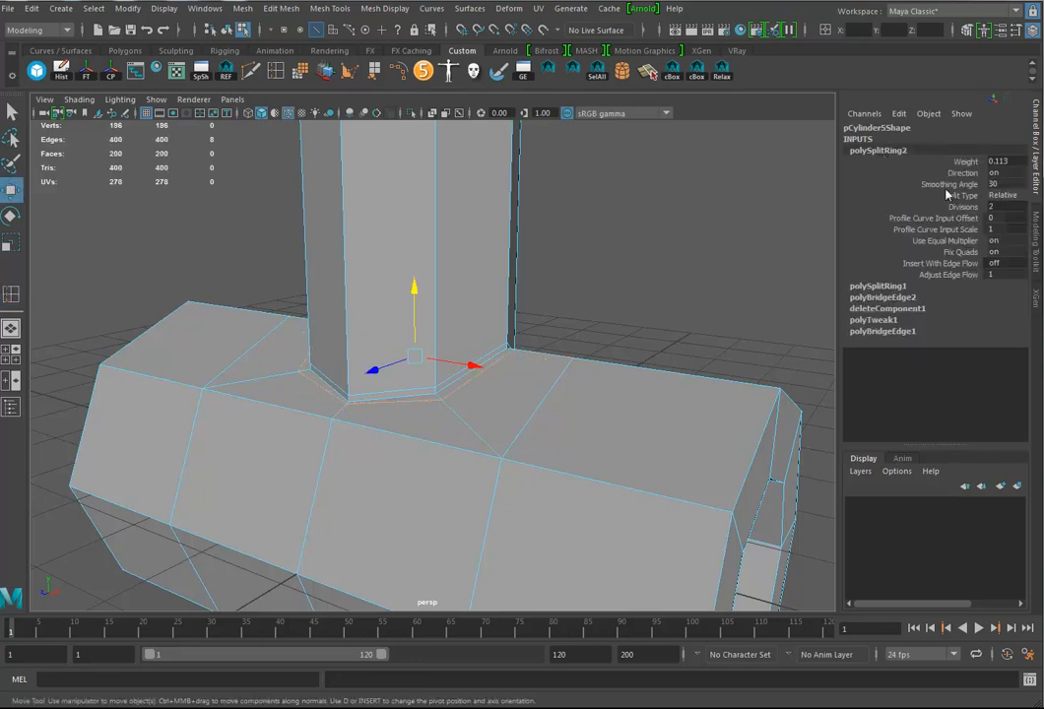
left_click(1005, 196)
left_click(998, 217)
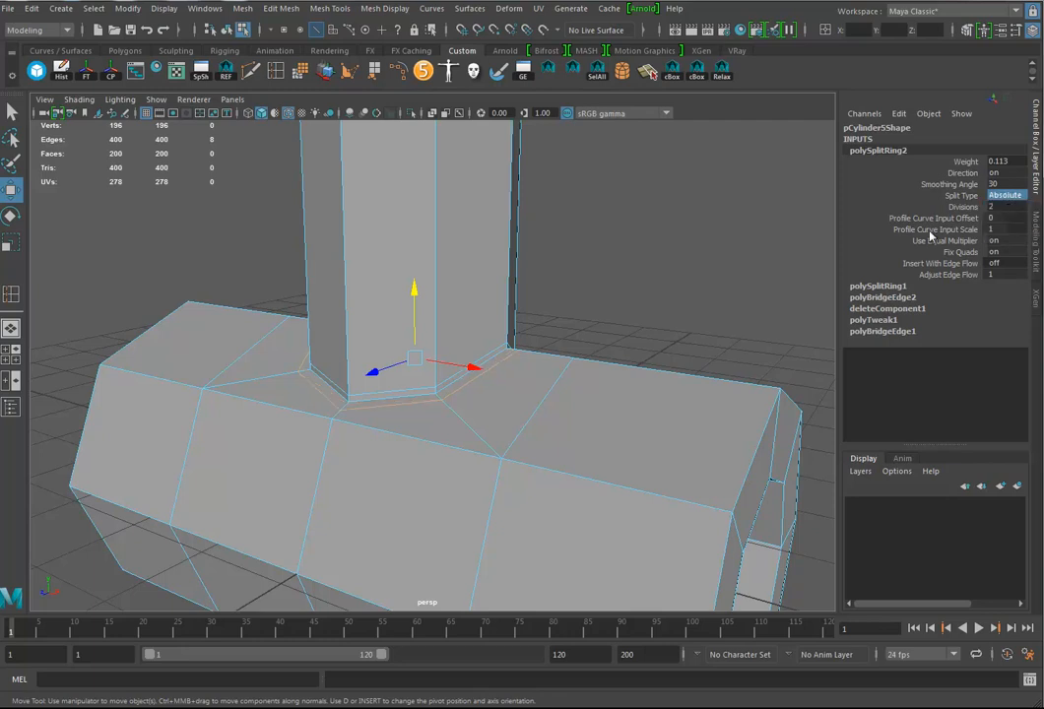
- Check the sharpened shaft junction in smooth preview and return to object mode
left_click_drag(533, 371, 487, 373, "alt")
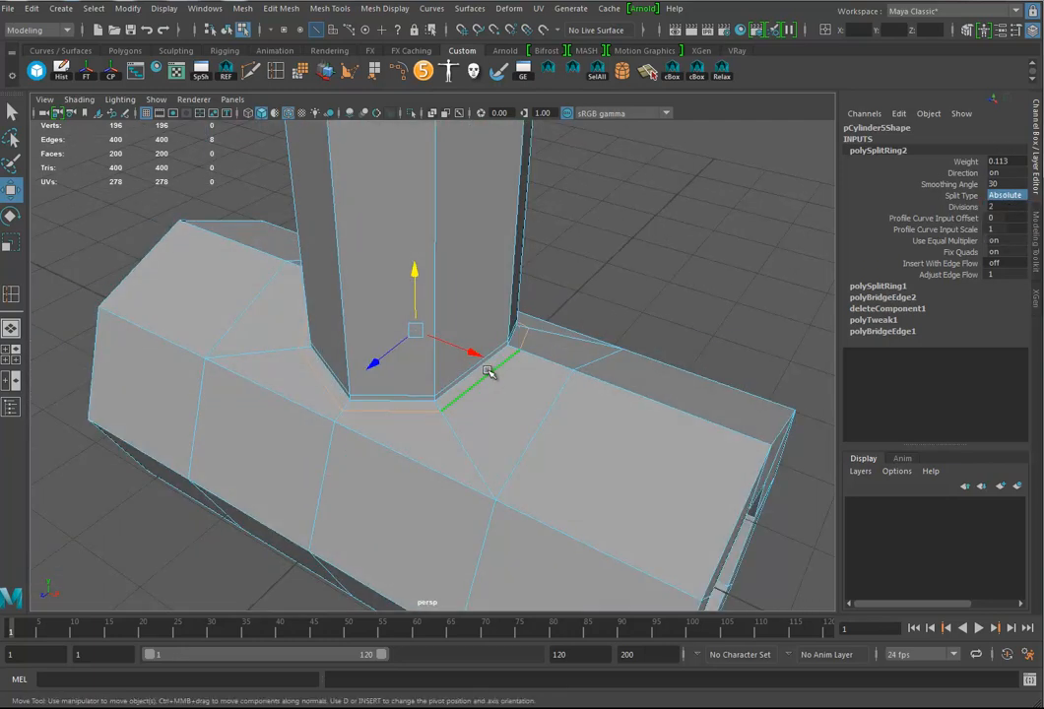
key("3")
right_click_drag(601, 450, 409, 382, "alt")
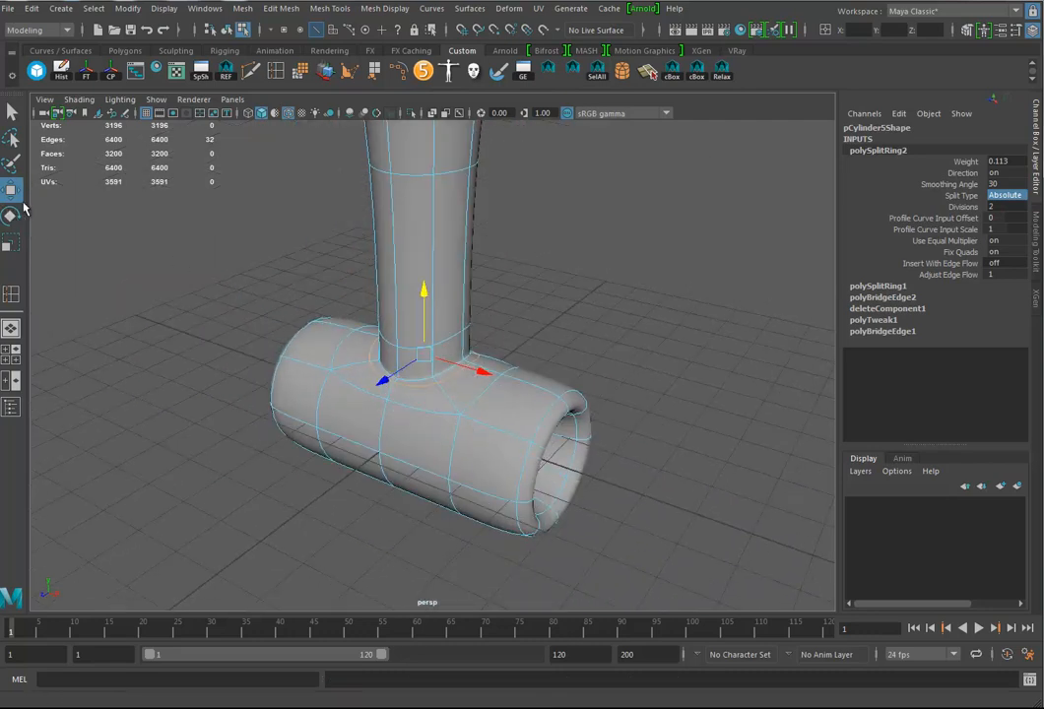
right_click_drag(434, 273, 483, 242)
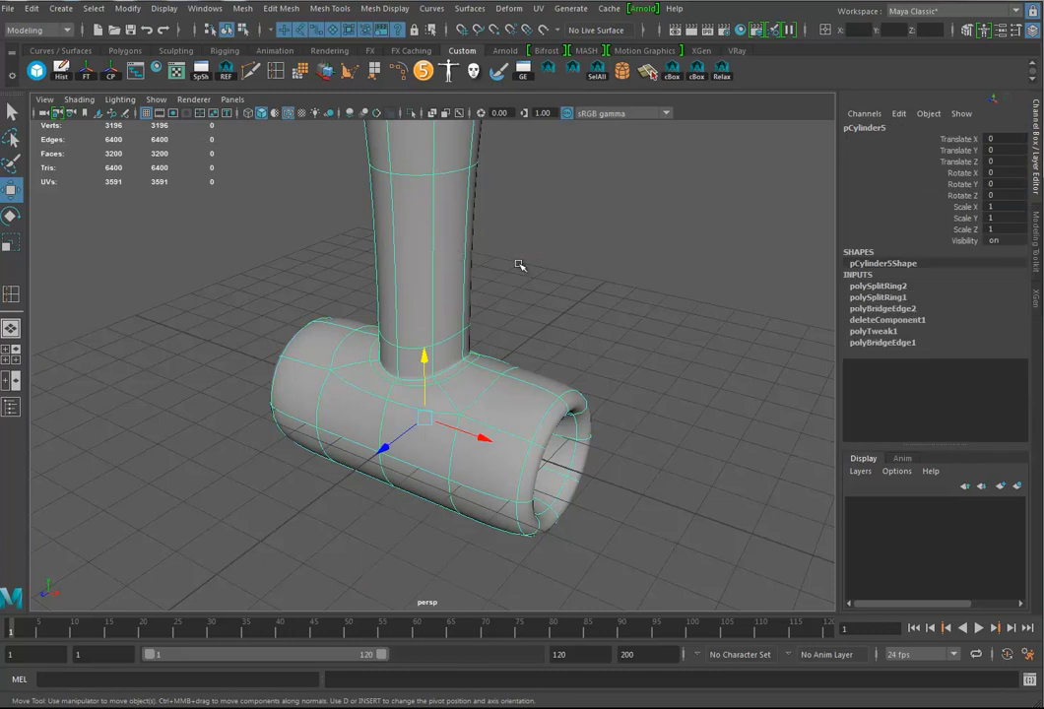
left_click(493, 296)
- Insert edge loops just above and just below the upper edge of the shaft's taper
left_click_drag(543, 384, 485, 364, "alt")
middle_click_drag(468, 248, 480, 439, "alt")
left_click_drag(480, 438, 471, 399, "alt")
left_click(386, 236)
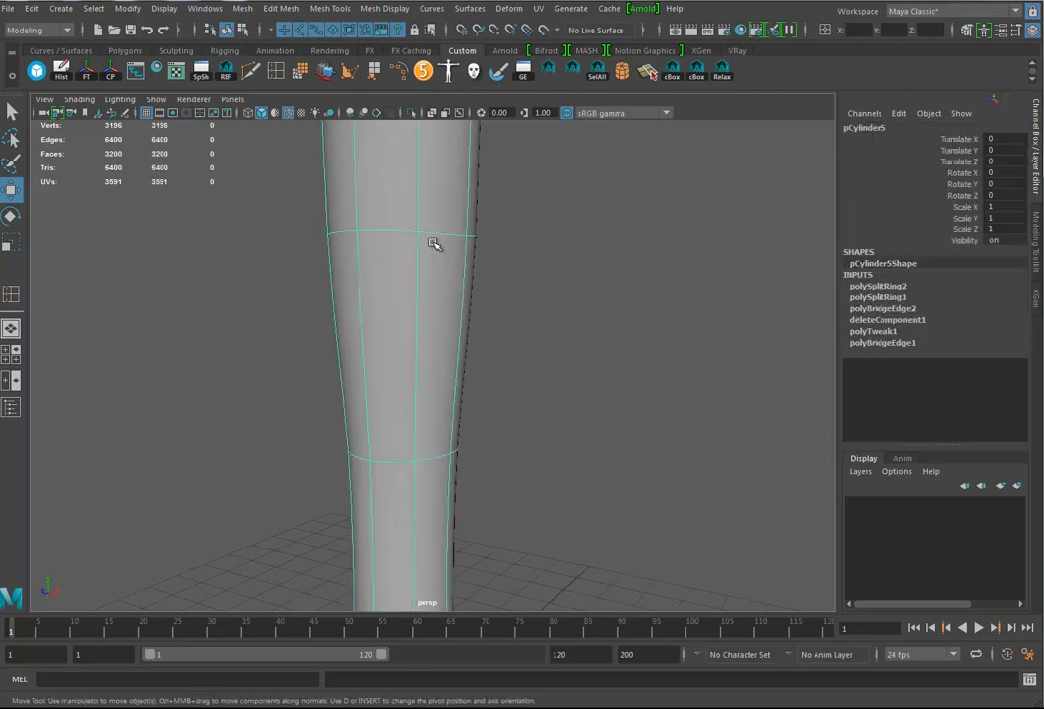
key("g")
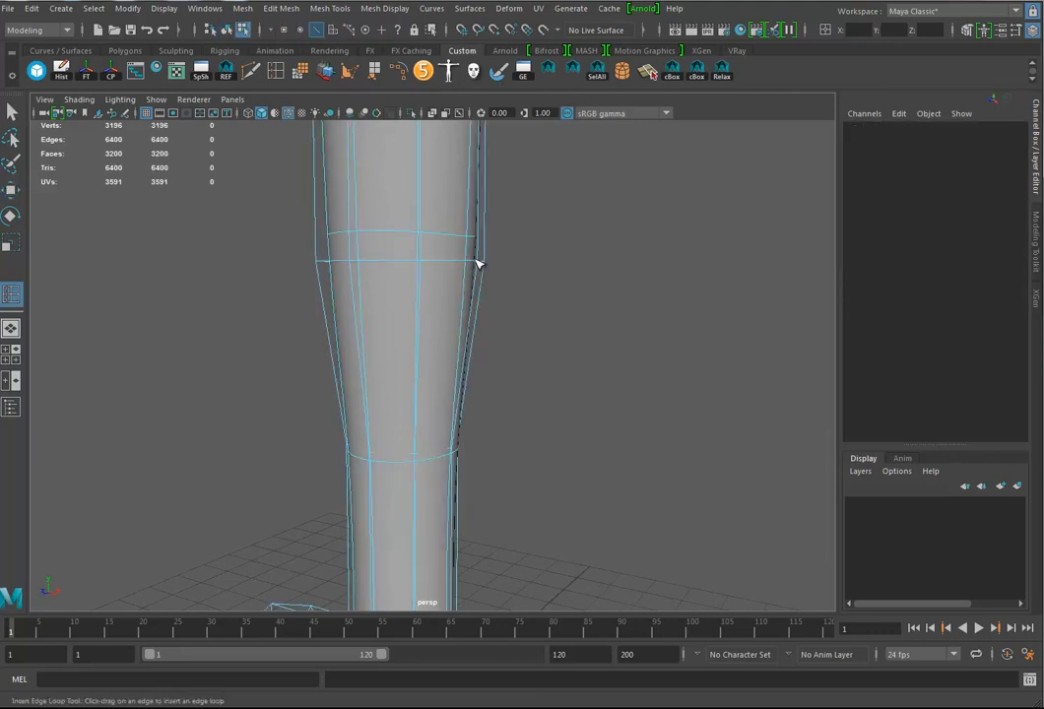
left_click(319, 255)
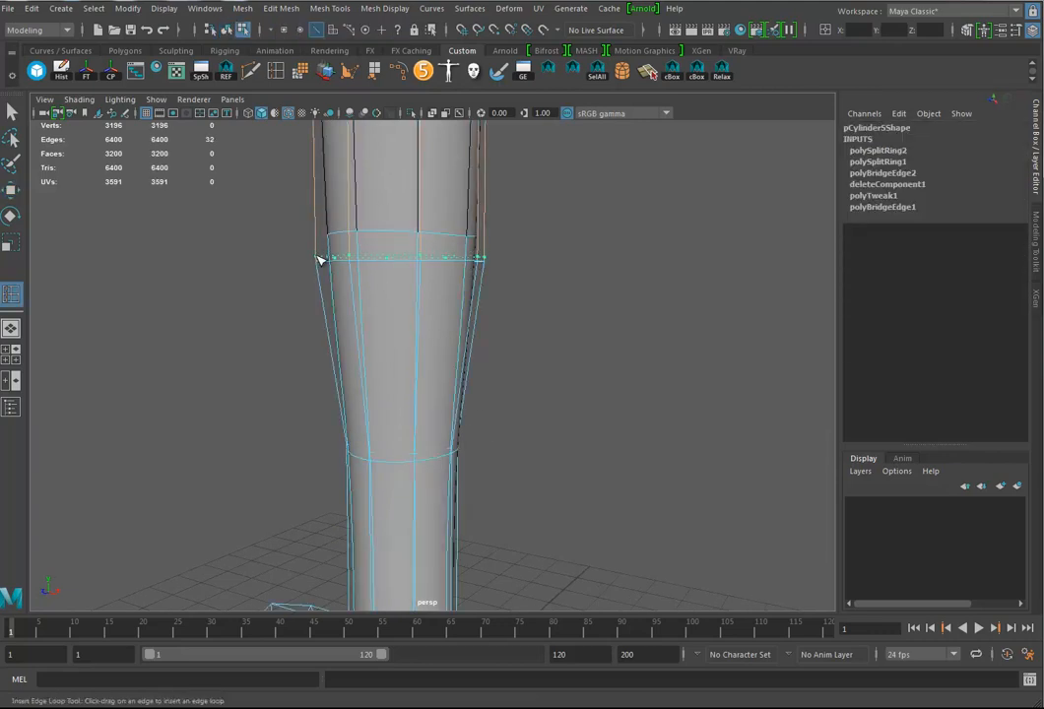
left_click(319, 264)
left_click(319, 264)
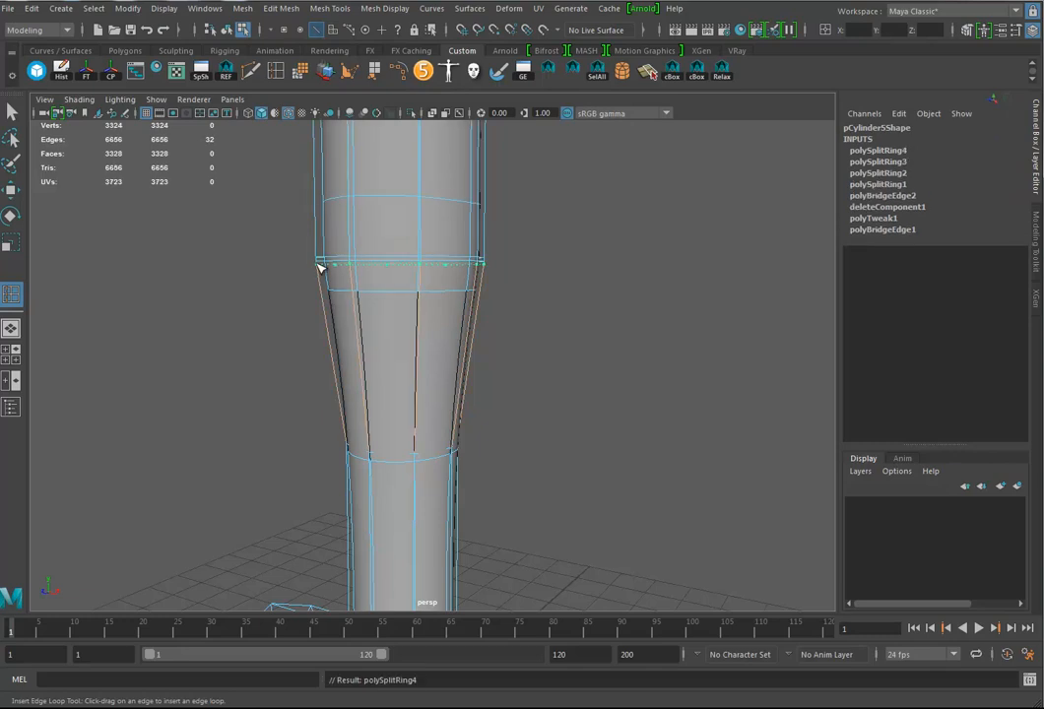
- Return to object mode and examine the smoothed shaft from the taper down to the small tube
key("w")
left_click_drag(581, 340, 532, 317, "alt")
right_click_drag(461, 205, 511, 189)
right_click_drag(563, 347, 322, 331, "alt")
left_click_drag(322, 331, 440, 333, "alt")
right_click_drag(441, 332, 579, 348, "alt")
middle_click_drag(498, 360, 521, 291, "alt")
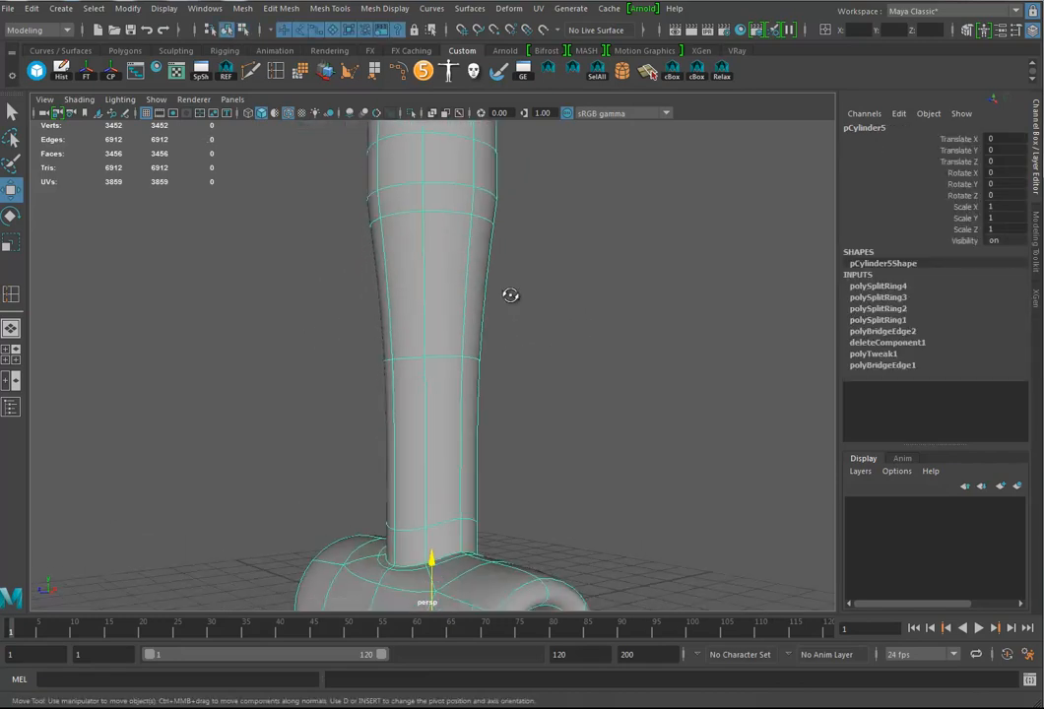
left_click_drag(520, 292, 507, 312, "alt")
- Configure Offset Edge Loop for equal distance from edge and add loops on both sides of the taper's lower edge in unsmoothed display
left_click(322, 10)
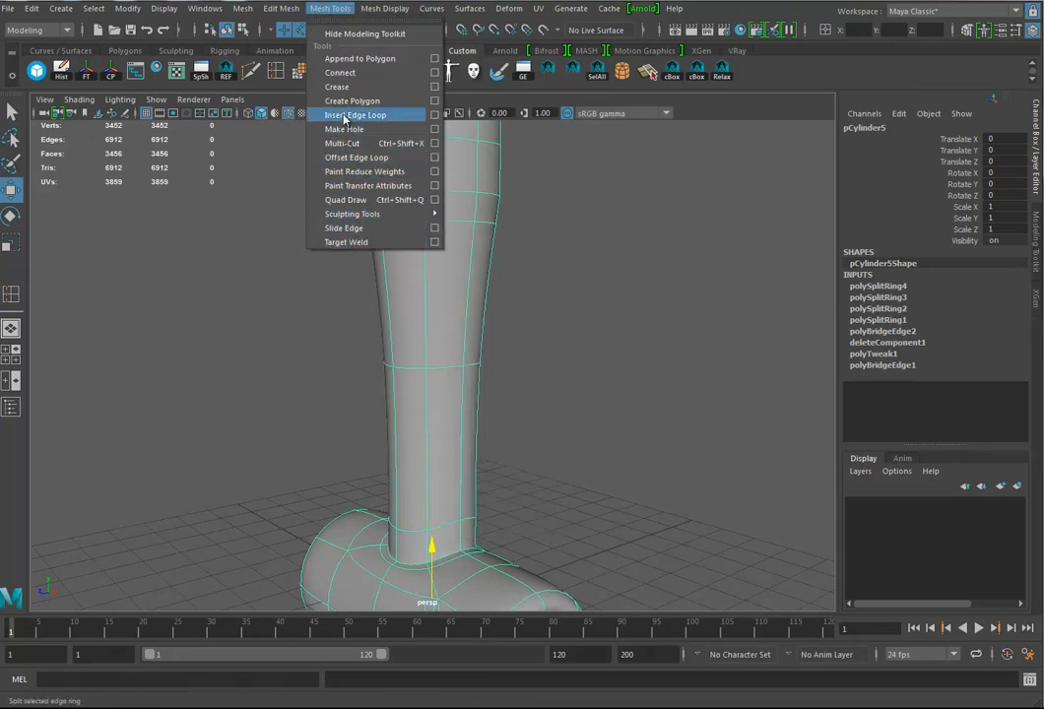
left_click(435, 158)
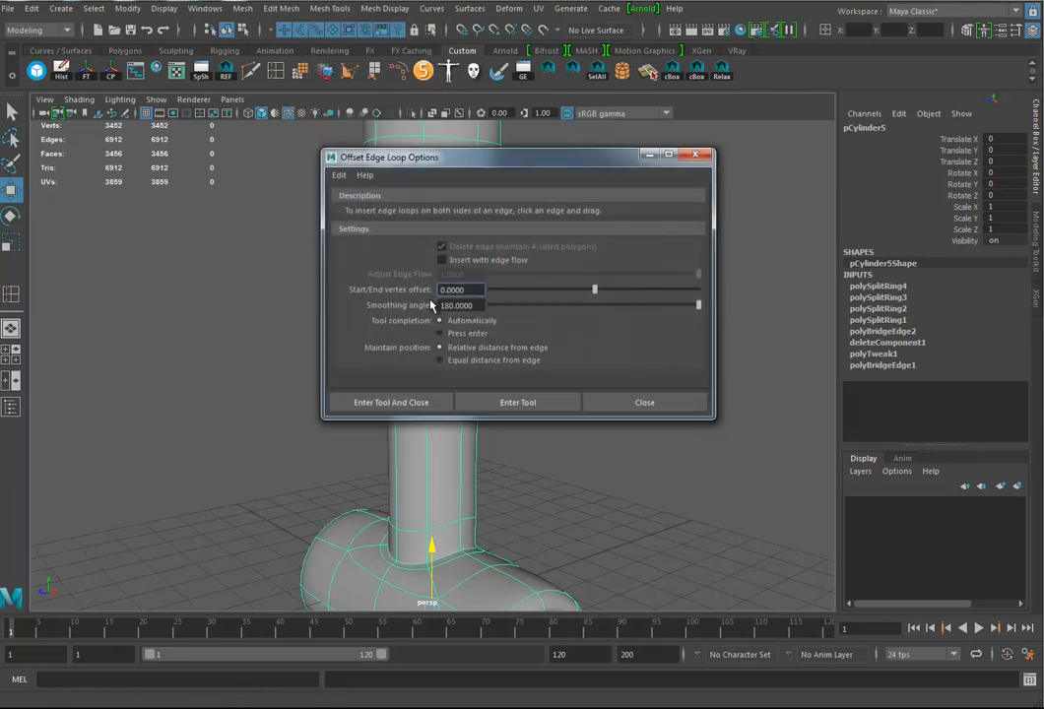
left_click(441, 360)
left_click(413, 404)
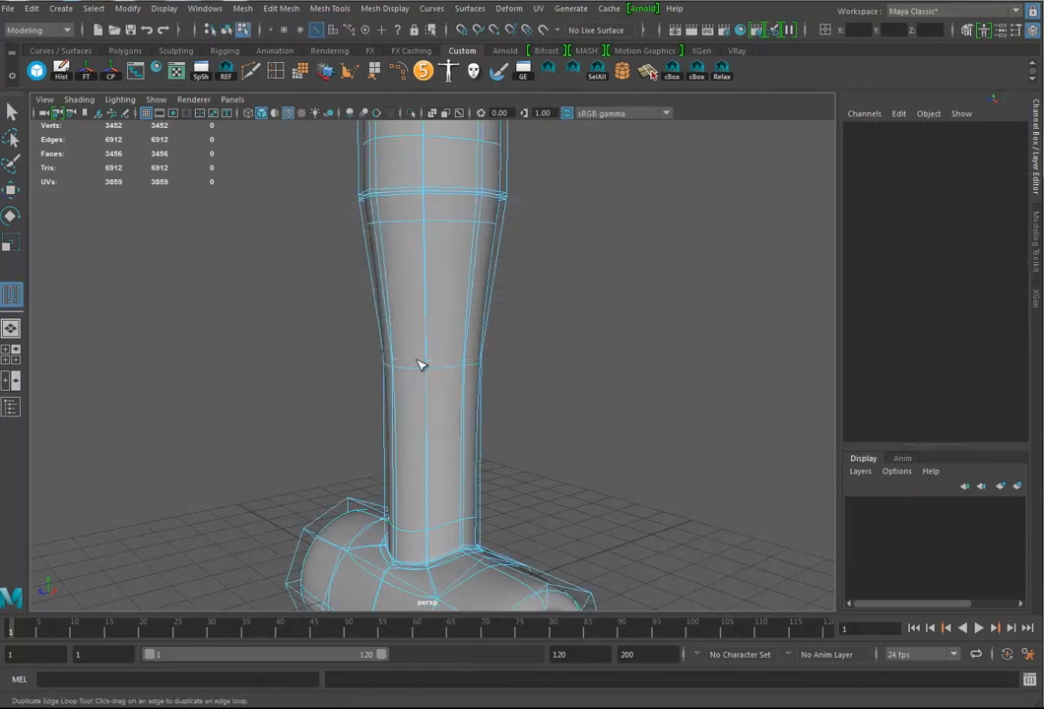
key("1")
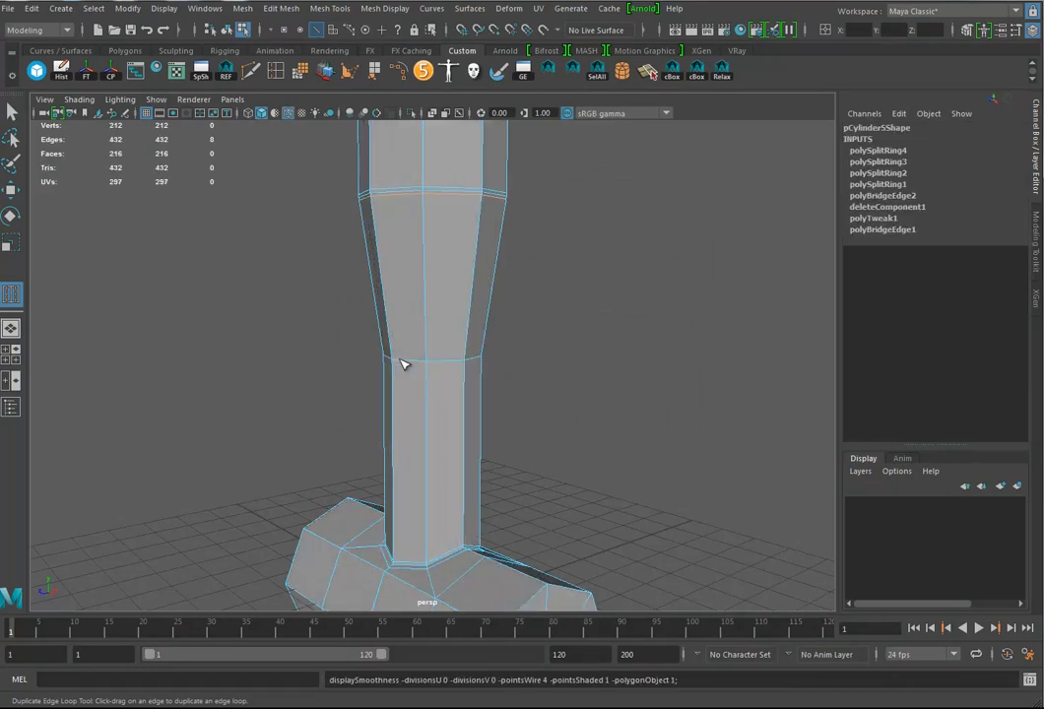
left_click_drag(411, 365, 509, 384)
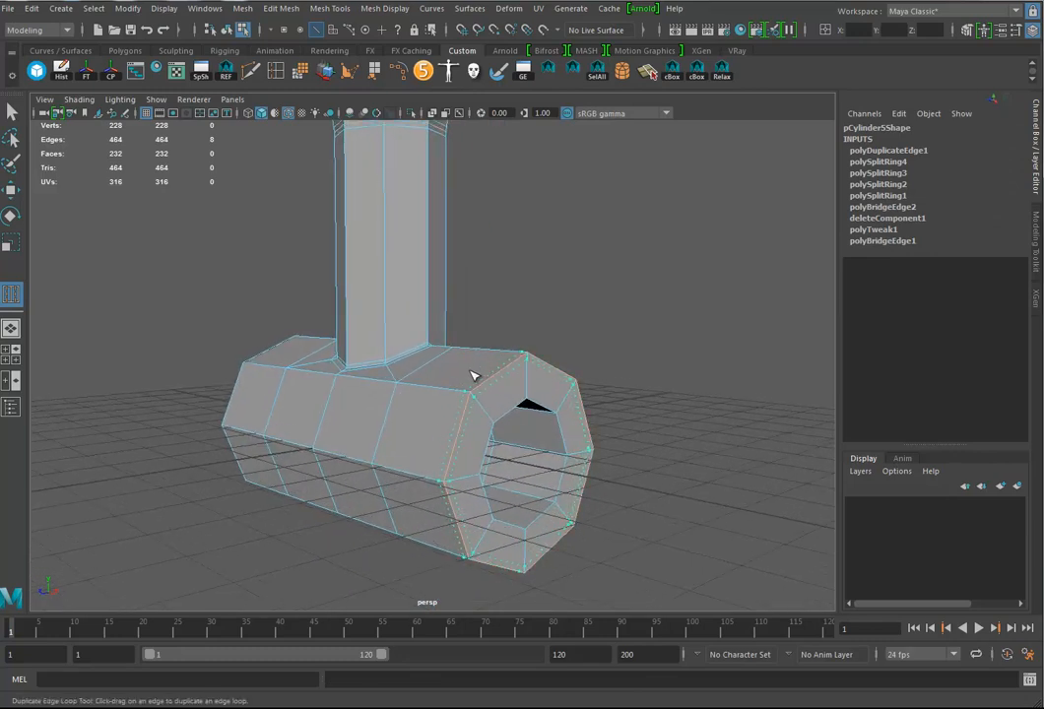
- Offset edge loops on both sides of the outer and inner rims at both ends of the small tube
left_click_drag(471, 375, 543, 313)
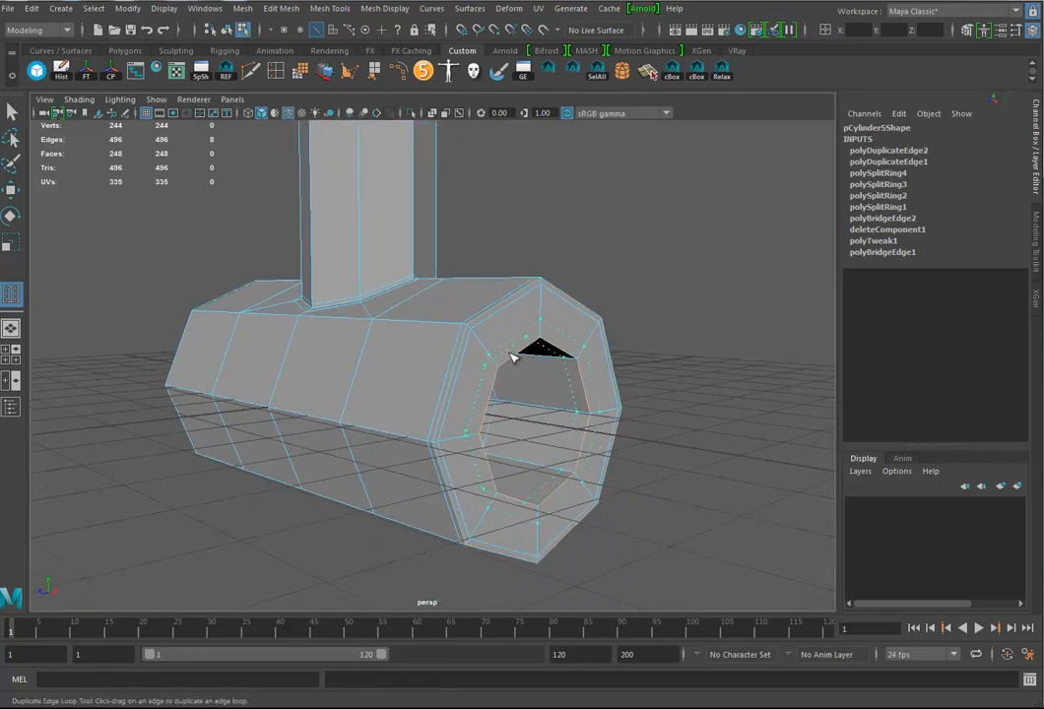
left_click_drag(498, 361, 497, 362)
left_click_drag(497, 362, 279, 388, "alt")
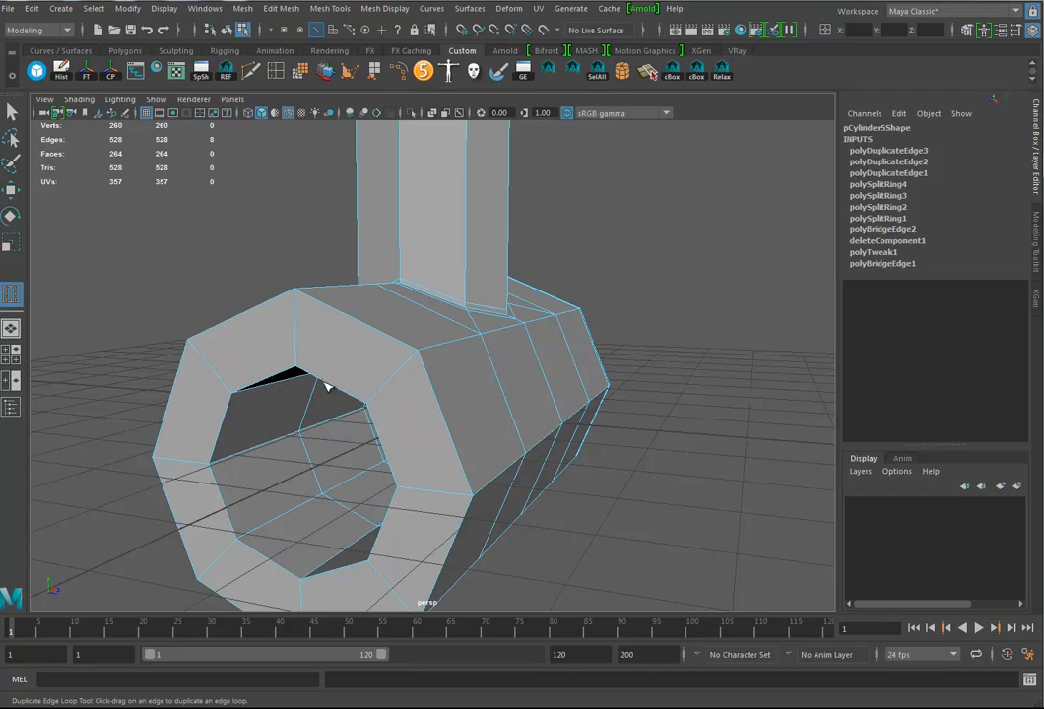
left_click_drag(298, 381, 302, 303)
key("ctrl+z")
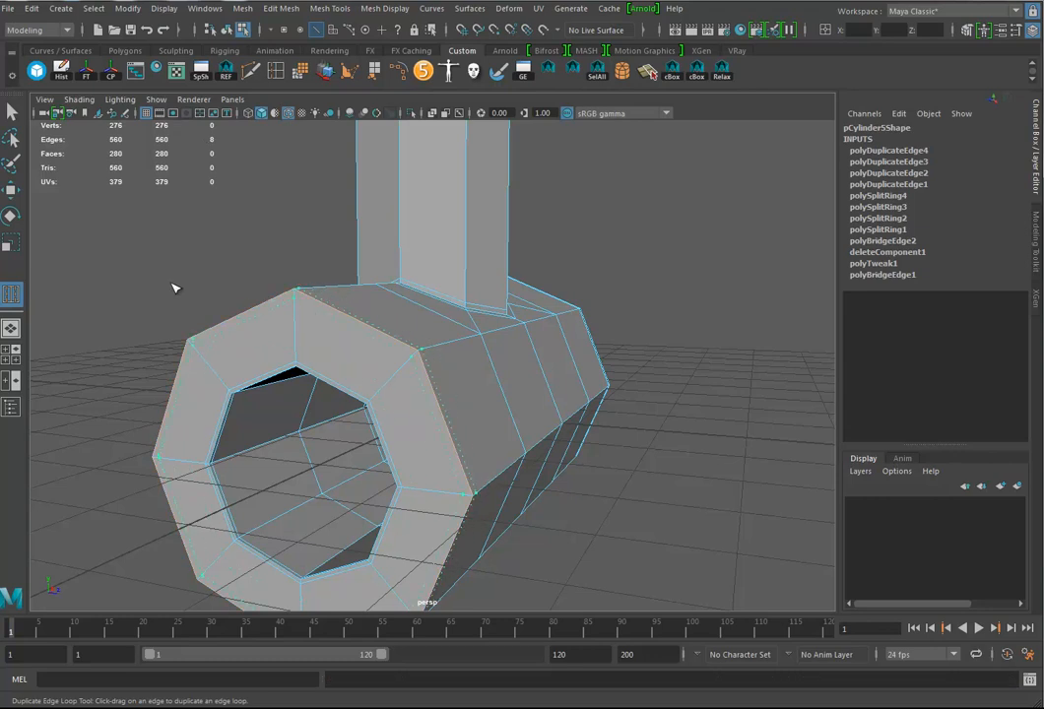
- Offset edge loops on both sides of the edge where the shaft meets the fork
right_click_drag(550, 344, 433, 347, "alt")
left_click_drag(434, 347, 386, 369, "alt")
right_click_drag(385, 368, 669, 366, "alt")
middle_click_drag(343, 215, 420, 382, "alt")
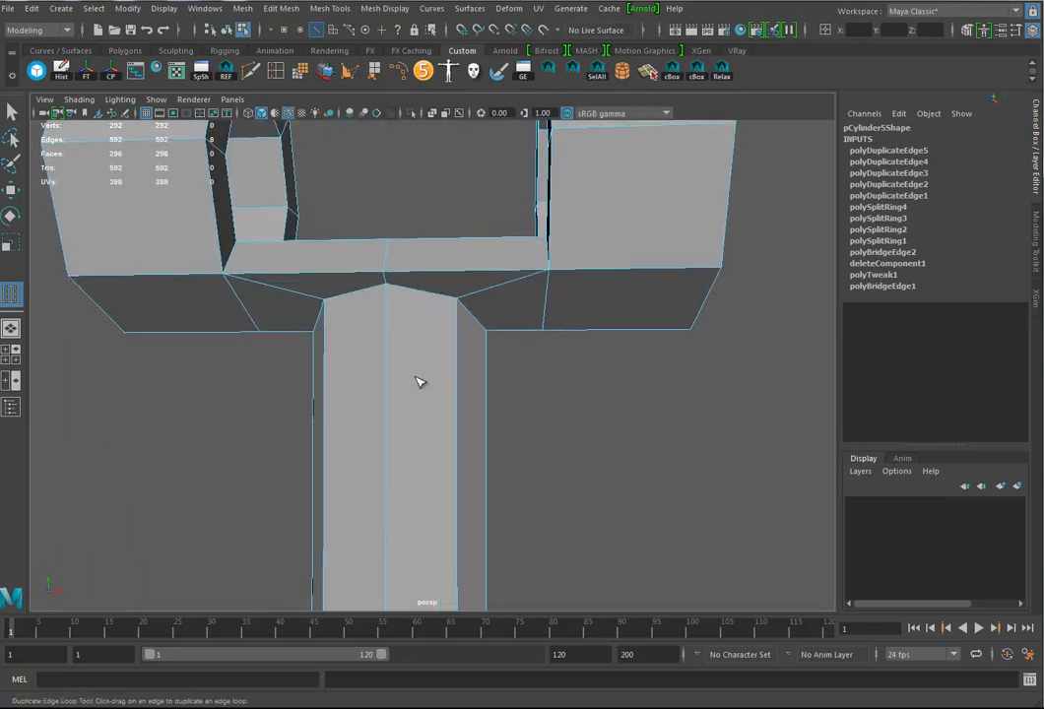
left_click_drag(420, 382, 399, 310, "alt")
right_click_drag(399, 310, 422, 250, "alt")
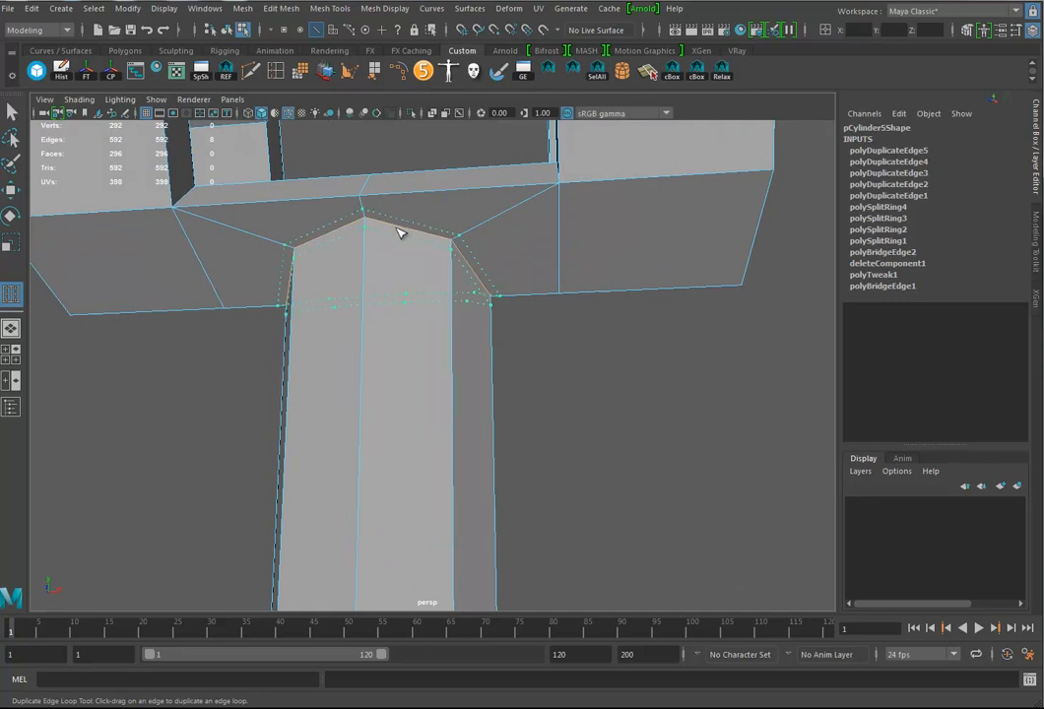
left_click_drag(392, 232, 393, 234)
- Preview the rod smoothed with the Move tool active, turn off wireframe on shaded, and return to object mode with nothing selected
left_click_drag(454, 345, 536, 340, "alt")
right_click_drag(536, 340, 469, 365, "alt")
left_click_drag(469, 366, 434, 375, "alt")
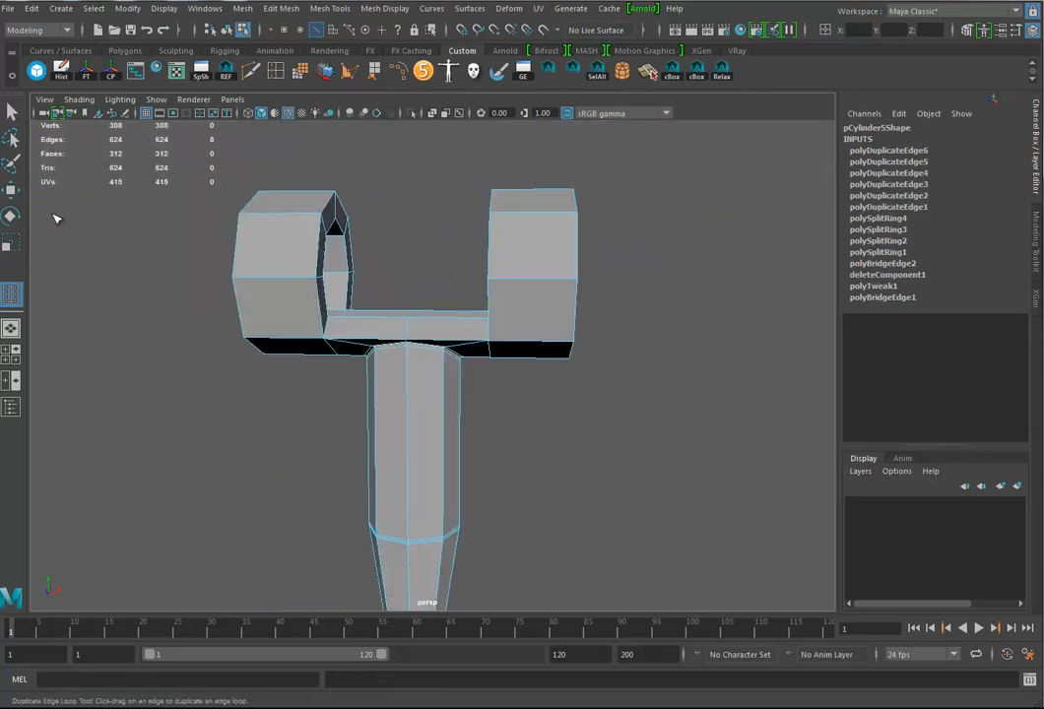
left_click(9, 193)
left_click_drag(639, 413, 521, 384, "alt")
key("3")
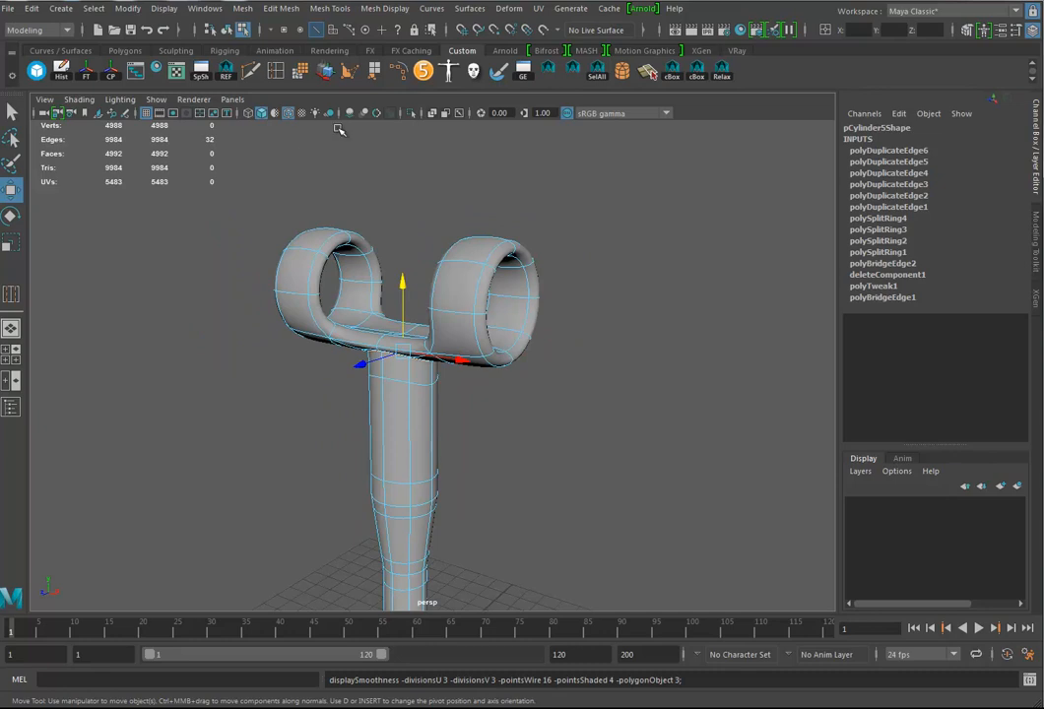
left_click(290, 113)
middle_click_drag(604, 475, 598, 442, "alt")
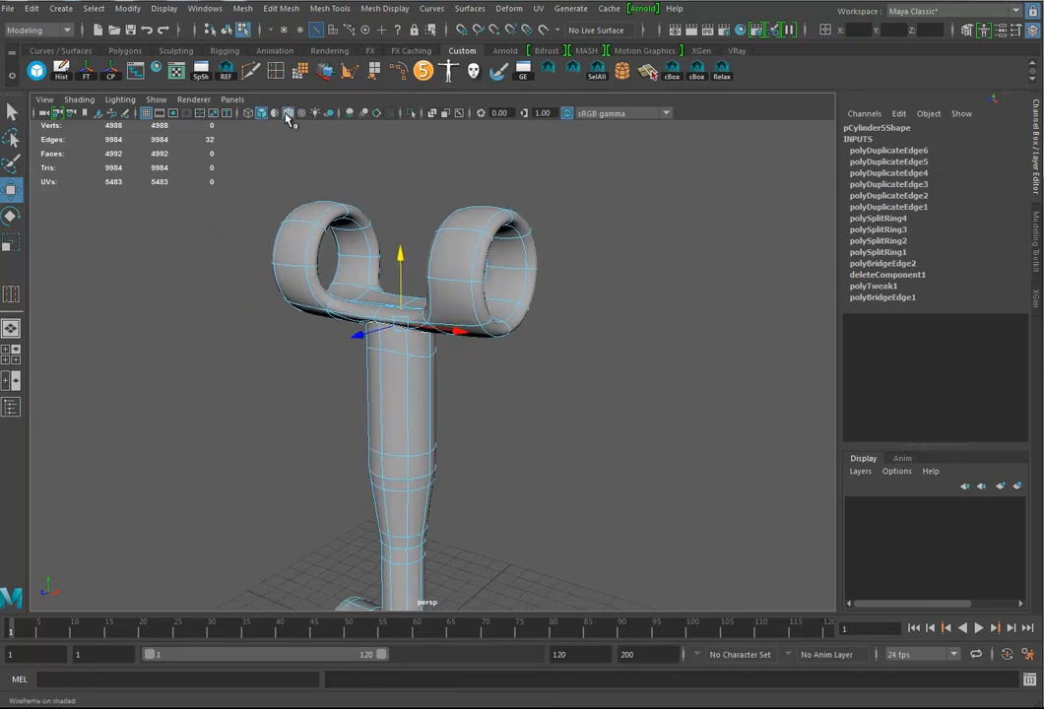
right_click_drag(493, 261, 503, 234)
left_click(617, 392)
- Assign a new Blinn material to the rod and inspect the fork's highlights
middle_click_drag(618, 392, 605, 295, "alt")
left_click_drag(604, 296, 301, 403, "alt")
left_click(285, 406)
right_click(238, 336)
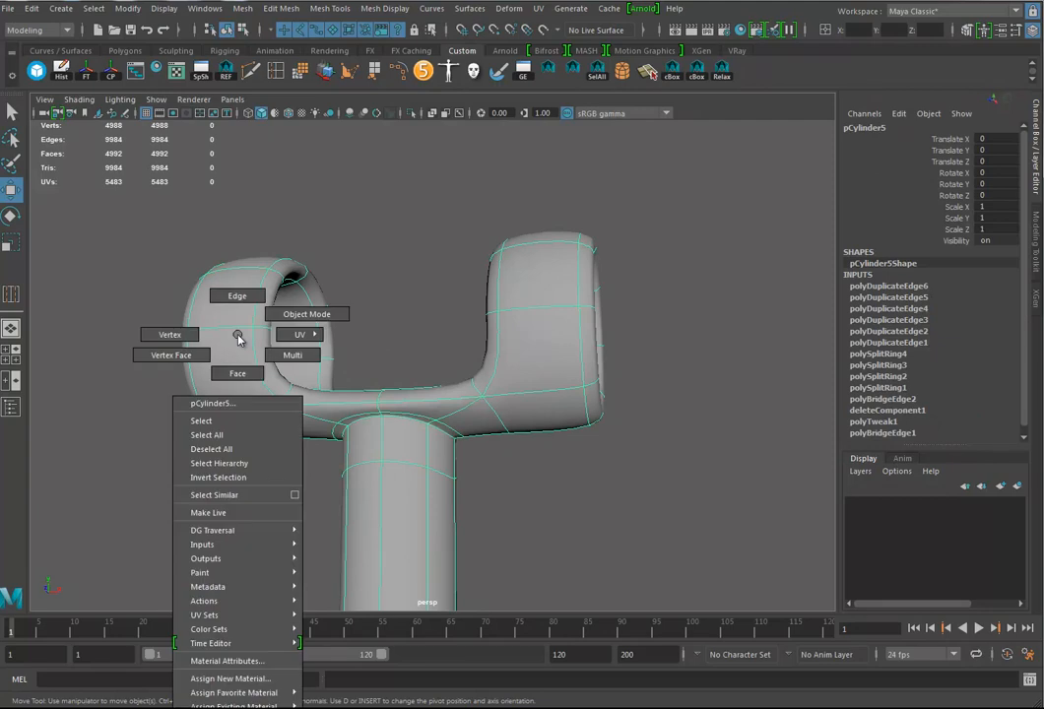
mouse_move(235, 692)
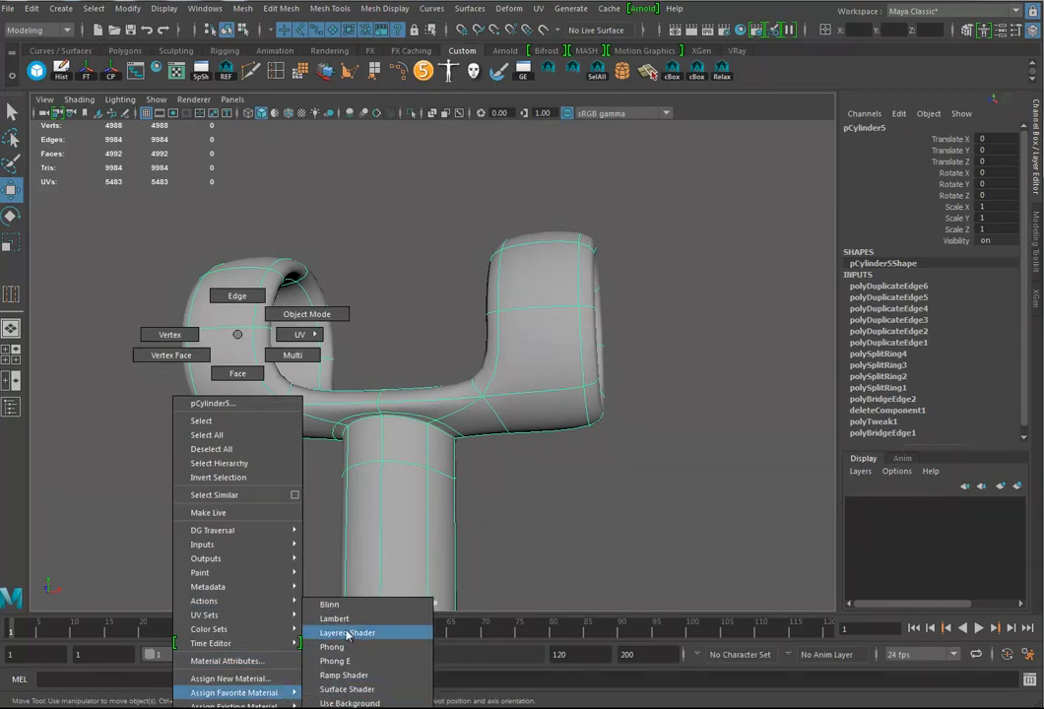
left_click(331, 604)
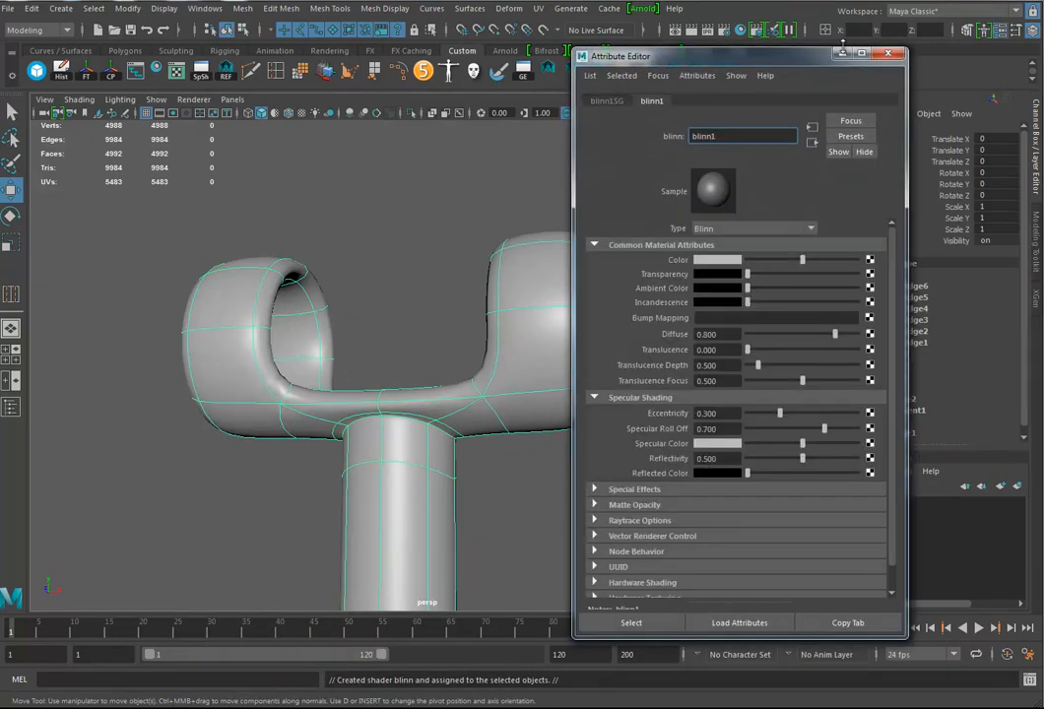
left_click(890, 55)
left_click(679, 380)
left_click_drag(679, 380, 244, 365, "alt")
left_click_drag(680, 412, 660, 443, "alt")
- Select the rim edge loops on the two fork rings in edge mode
left_click(546, 367)
left_click_drag(662, 355, 583, 308, "alt")
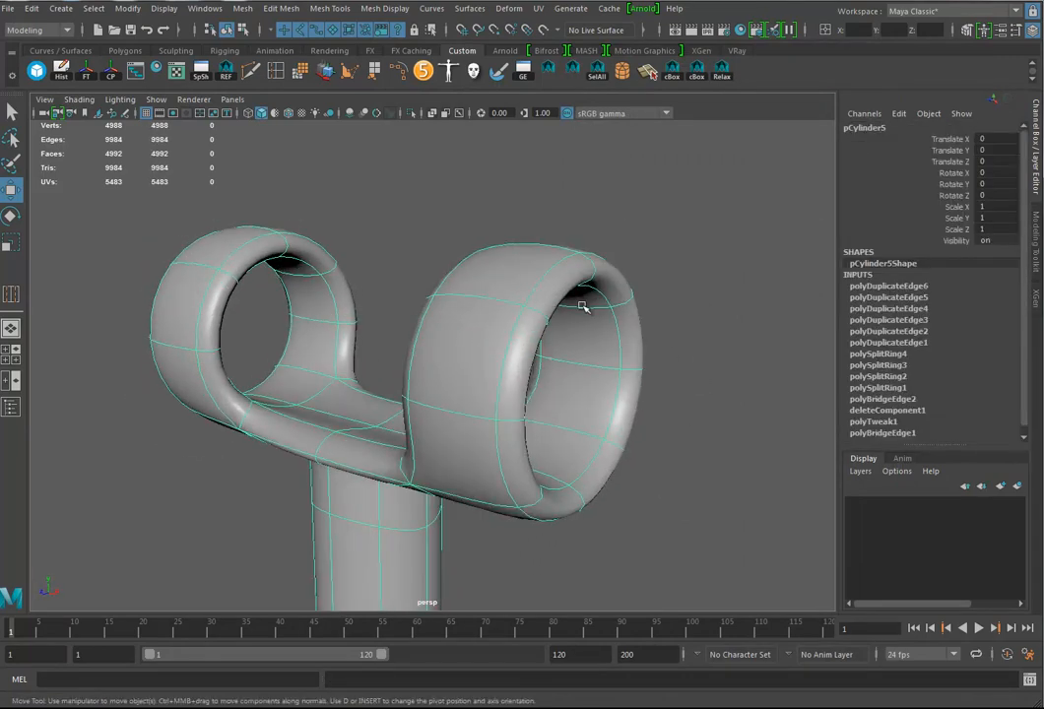
right_click_drag(563, 279, 564, 243)
left_click_drag(566, 302, 522, 258, "alt")
double_click(521, 256)
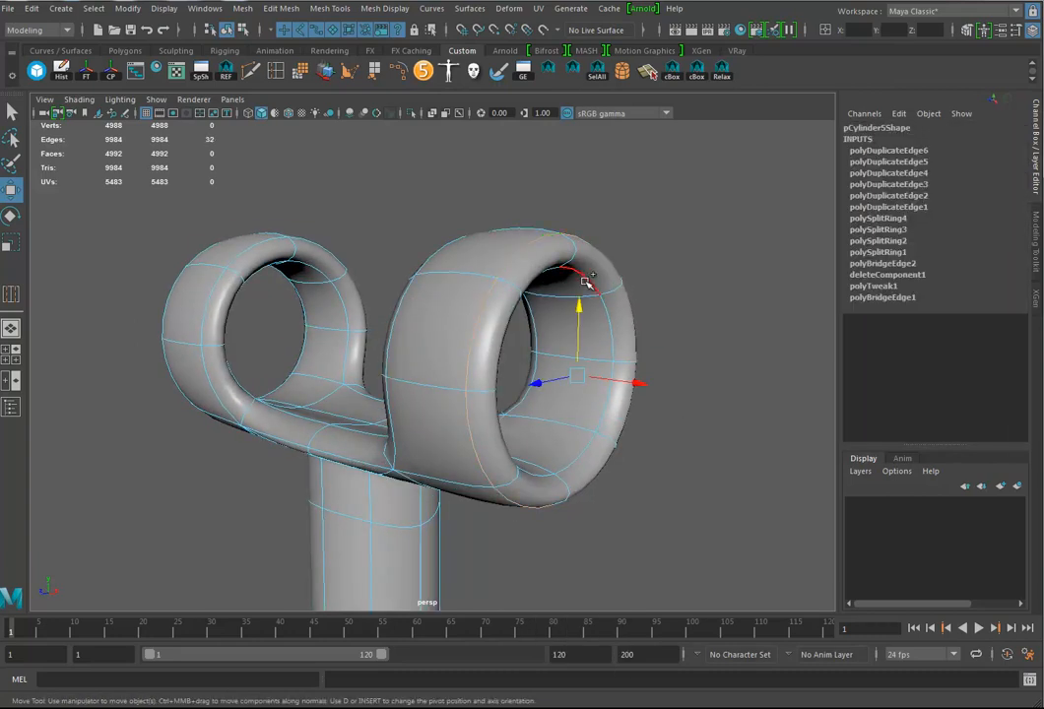
double_click(320, 244, "shift")
double_click(317, 241, "shift")
left_click_drag(236, 310, 382, 326, "alt")
double_click(326, 293, "shift")
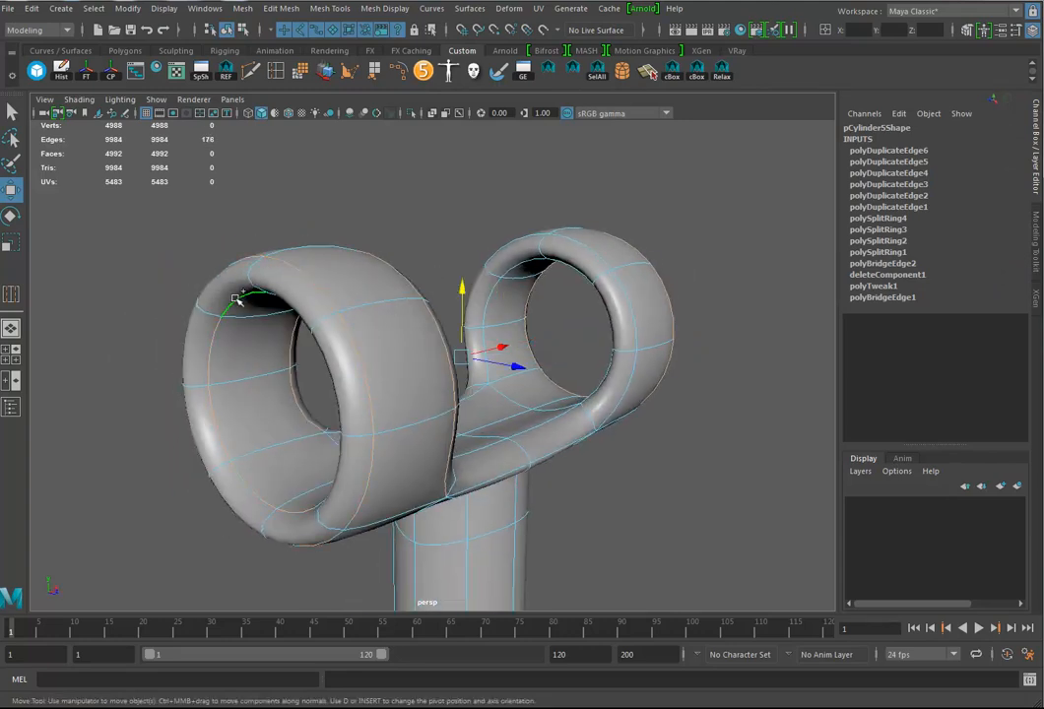
- Add the crossbar's long edges and the connected inner ring rims to the edge selection
left_click_drag(536, 454, 376, 435, "alt")
scroll(411, 481, "up", 3)
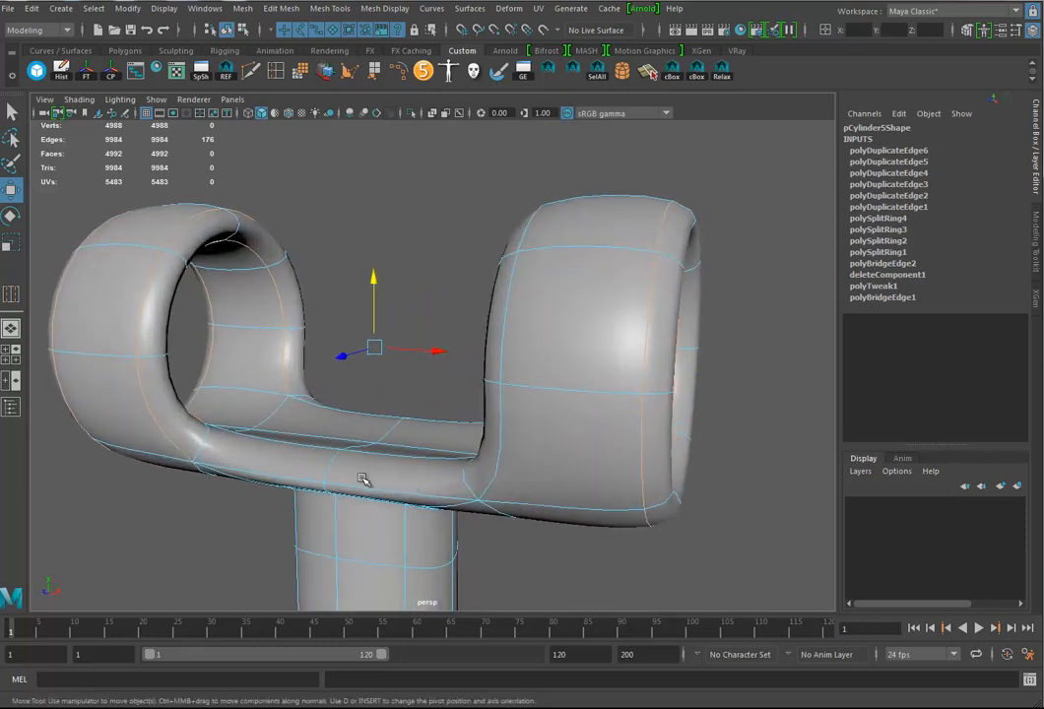
left_click_drag(411, 482, 237, 225, "alt")
left_click_drag(282, 478, 354, 451, "alt")
double_click(355, 453, "shift")
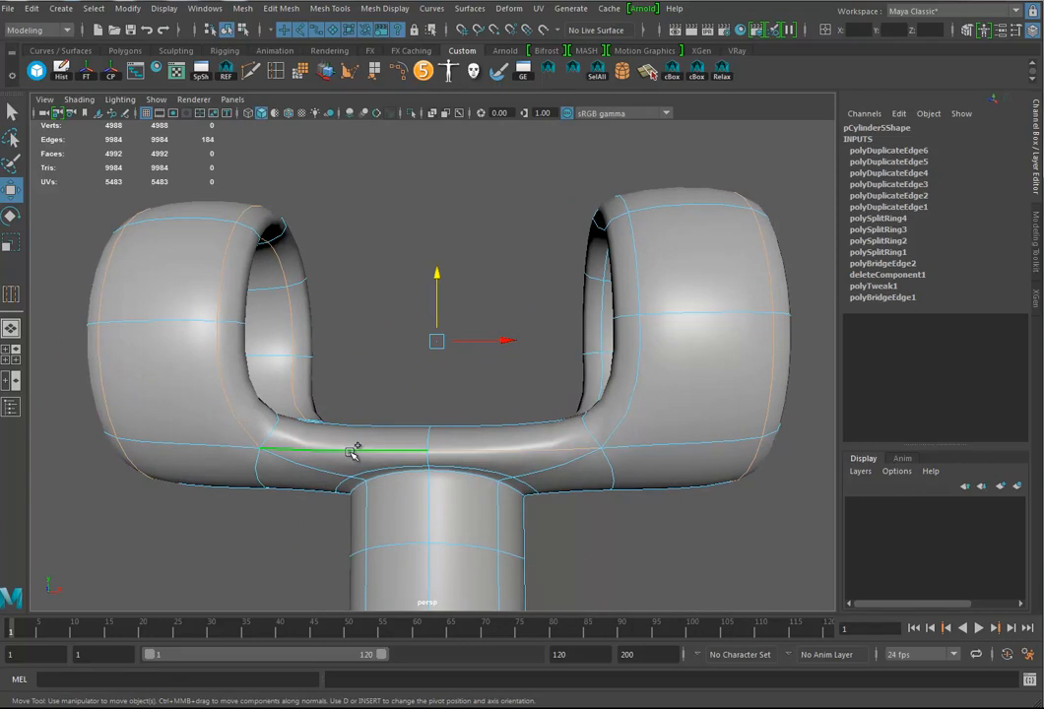
double_click(638, 391, "shift")
left_click_drag(595, 324, 598, 383, "alt")
double_click(547, 393, "shift")
left_click_drag(693, 379, 476, 451, "alt")
double_click(505, 451, "shift")
- Bevel the selected fork edges with a fractional width of 0.5 and 2 segments, and check the smoothed result
left_click(283, 10)
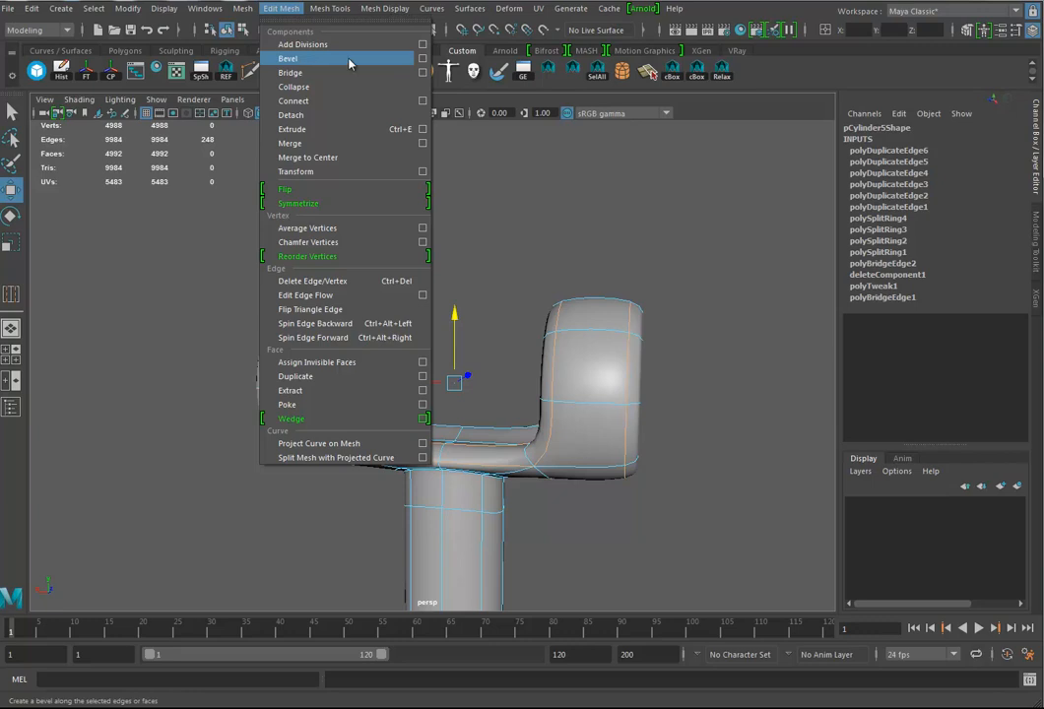
left_click(423, 58)
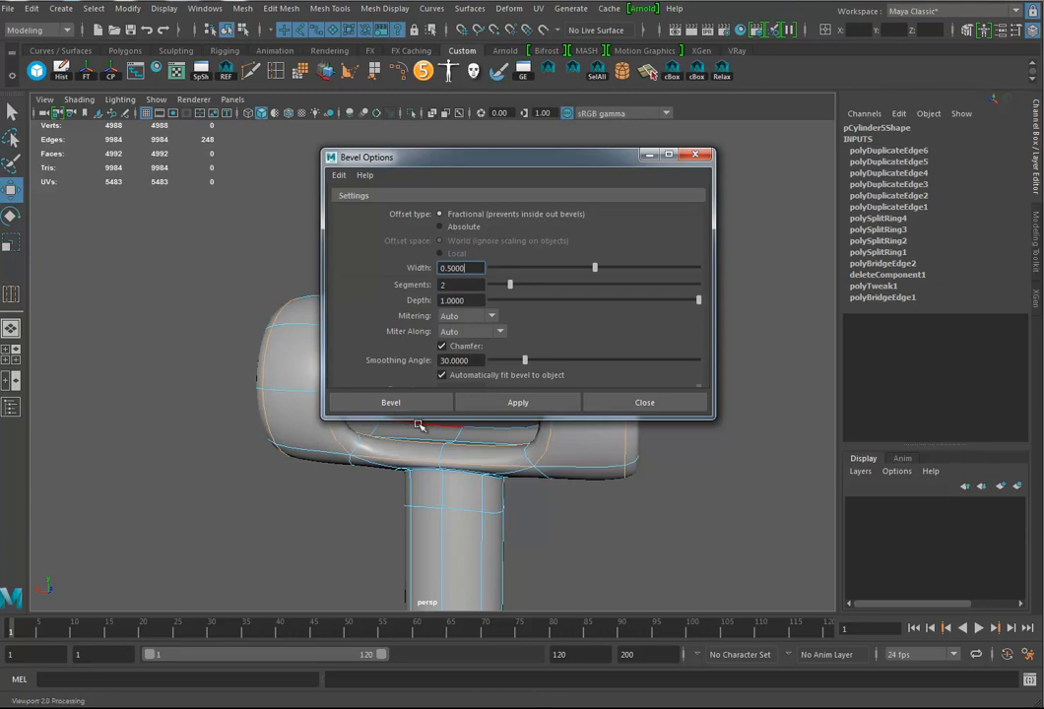
left_click(391, 402)
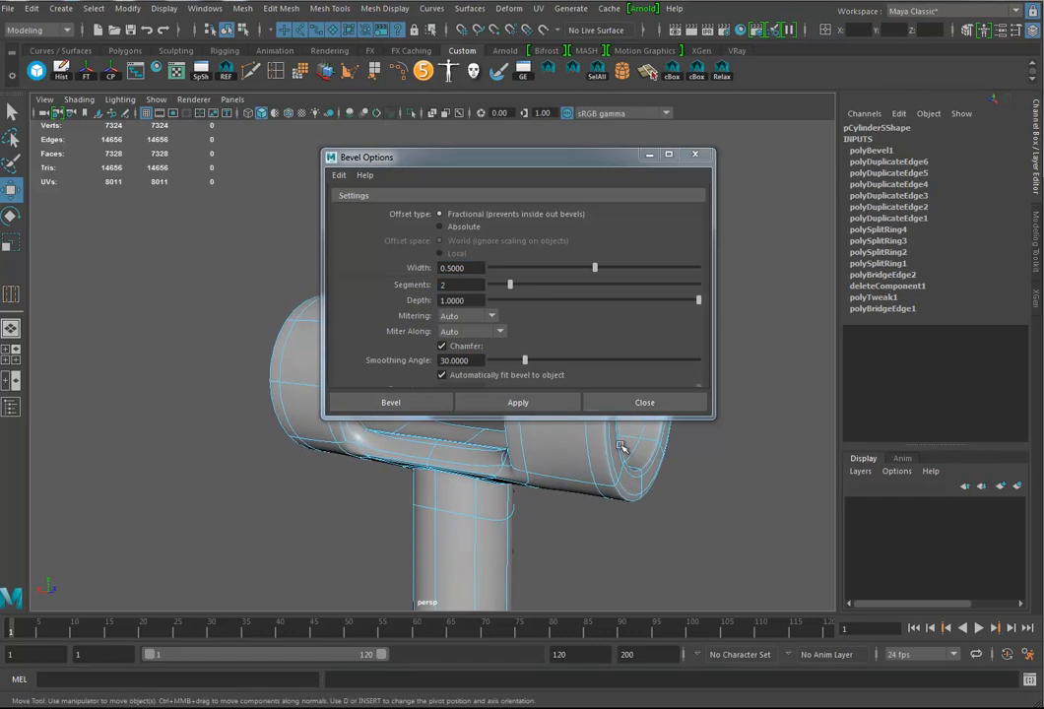
left_click(650, 404)
left_click_drag(645, 424, 537, 435, "alt")
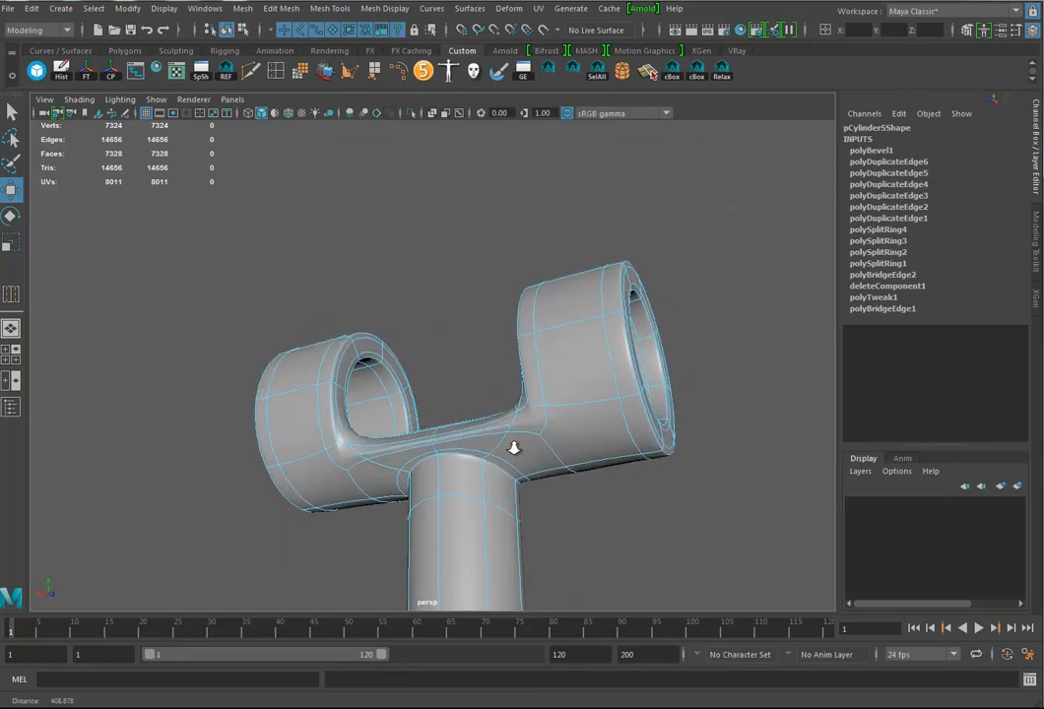
right_click_drag(513, 447, 627, 461, "alt")
middle_click_drag(626, 462, 532, 424, "alt")
left_click_drag(527, 420, 492, 475, "alt")
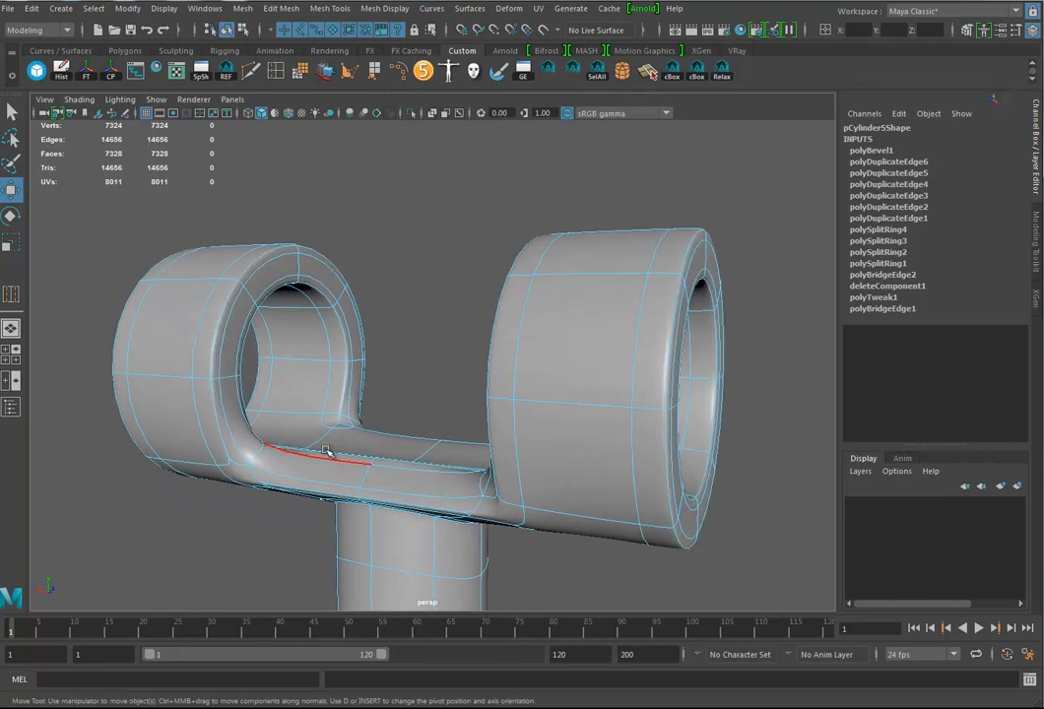
- Turn off smooth preview and merge the two inner bevel vertices at the corner where the crossbar meets the fork ring
left_click_drag(302, 449, 263, 450, "alt")
right_click_drag(259, 437, 428, 367, "alt")
left_click_drag(427, 368, 429, 423, "alt")
key("1")
right_click_drag(428, 423, 680, 452, "alt")
mouse_move(680, 452)
left_mouse_down("alt")
mouse_move(650, 443)
mouse_move(685, 434)
left_mouse_up("alt")
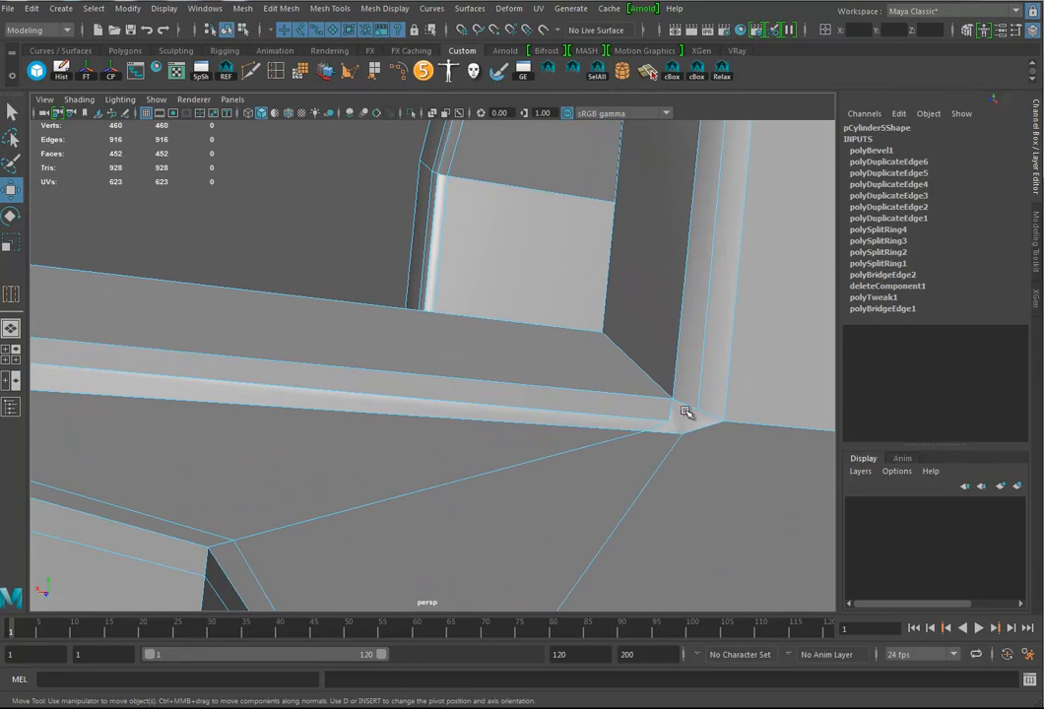
right_click_drag(670, 413, 616, 404)
left_click_drag(670, 424, 700, 410)
right_click_drag(699, 410, 699, 333, "shift")
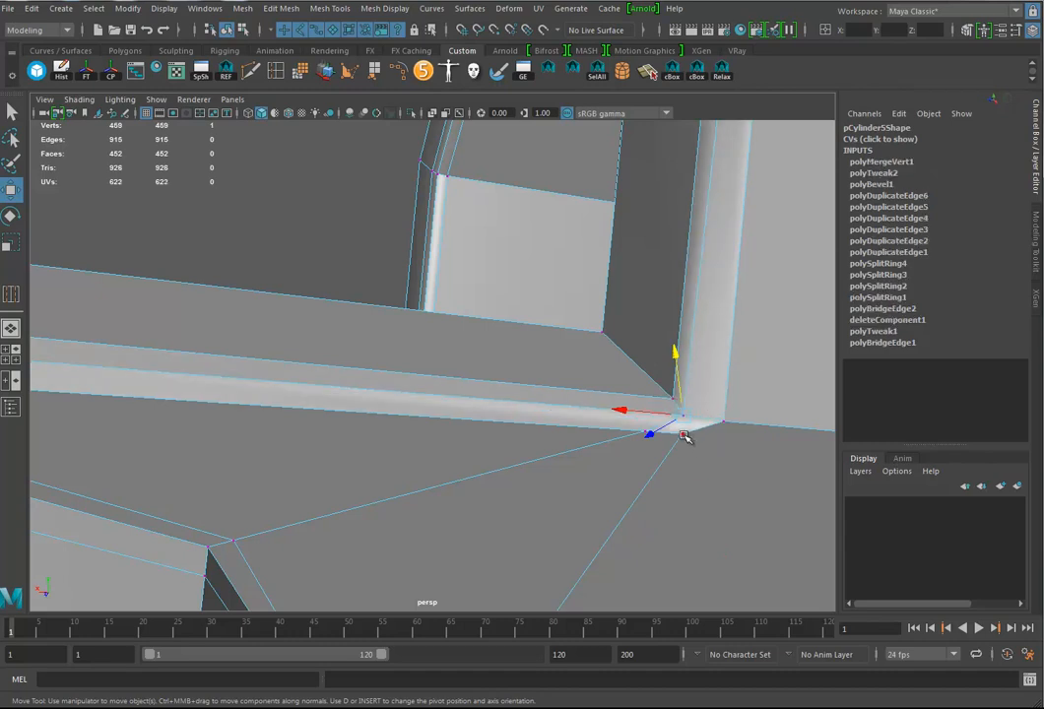
- Target weld the outer bevel vertices at the crossbar's corner with the fork ring into a single corner vertex
left_click_drag(724, 443, 571, 450, "alt")
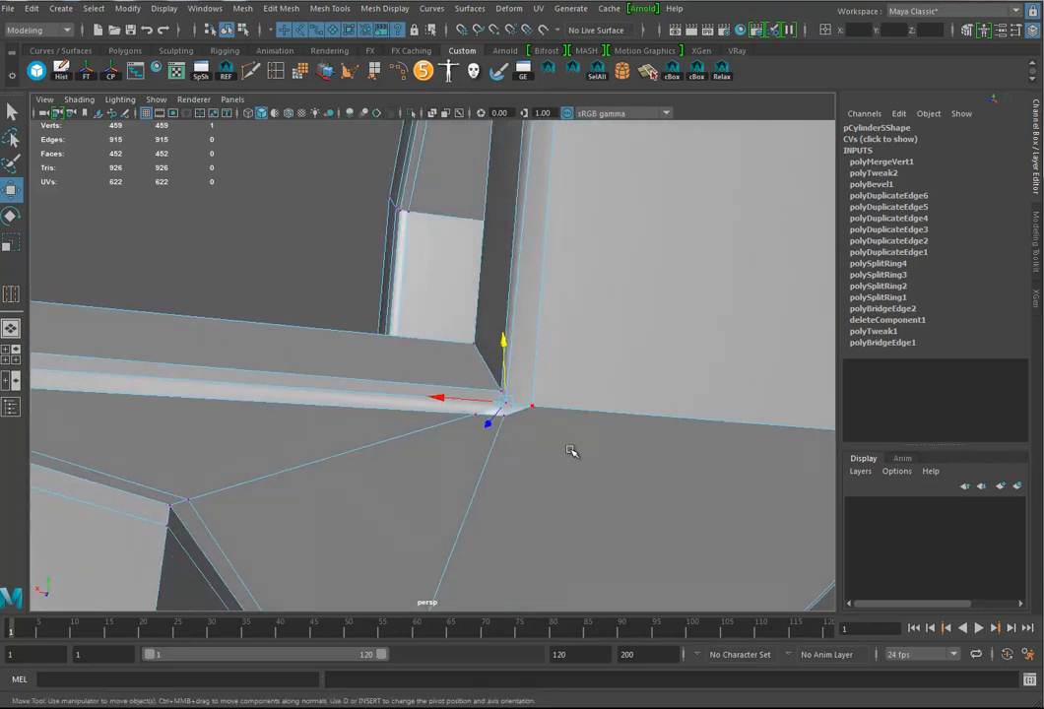
left_click(475, 416)
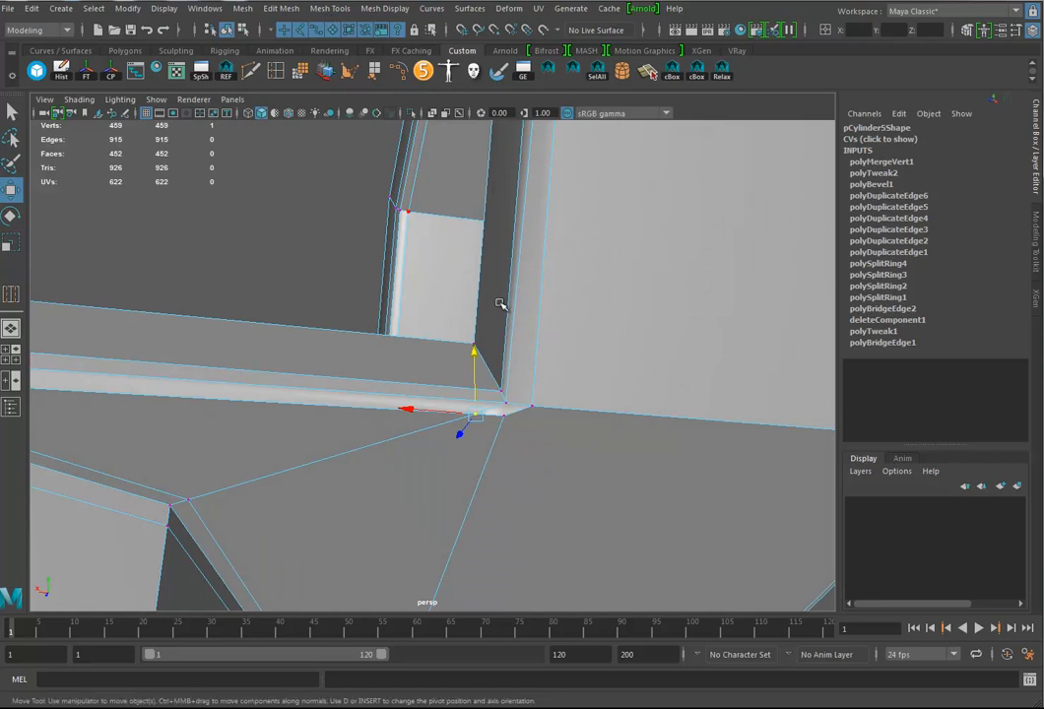
left_click(333, 285)
left_click(335, 10)
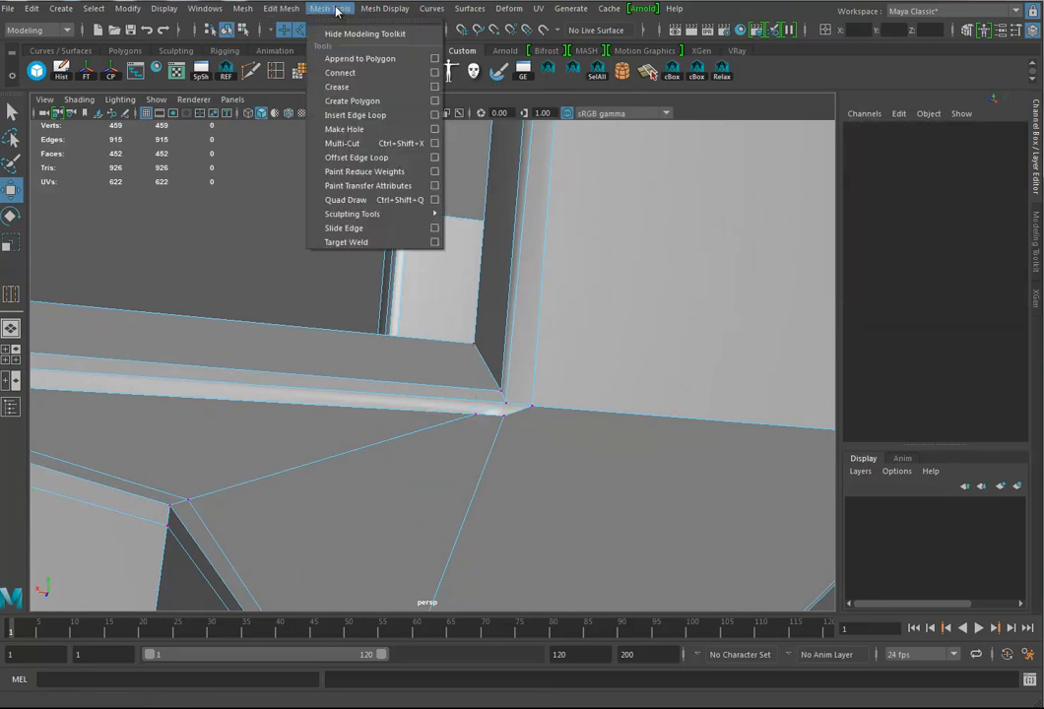
left_click(351, 242)
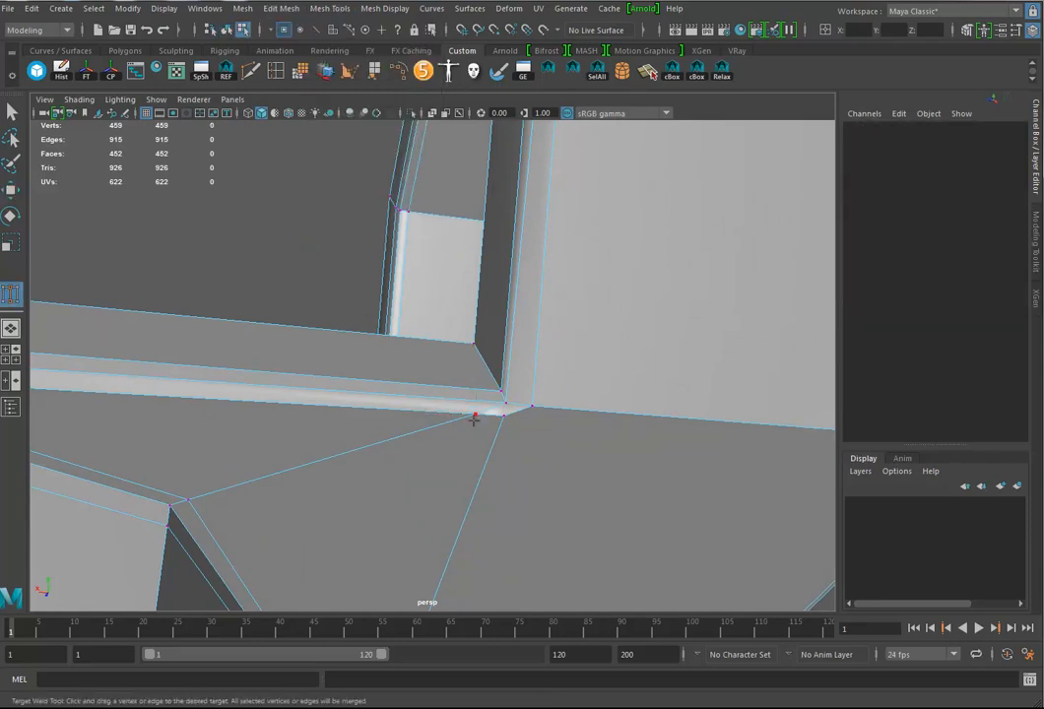
left_click_drag(515, 412, 504, 417)
left_click_drag(628, 477, 599, 472, "alt")
key("w")
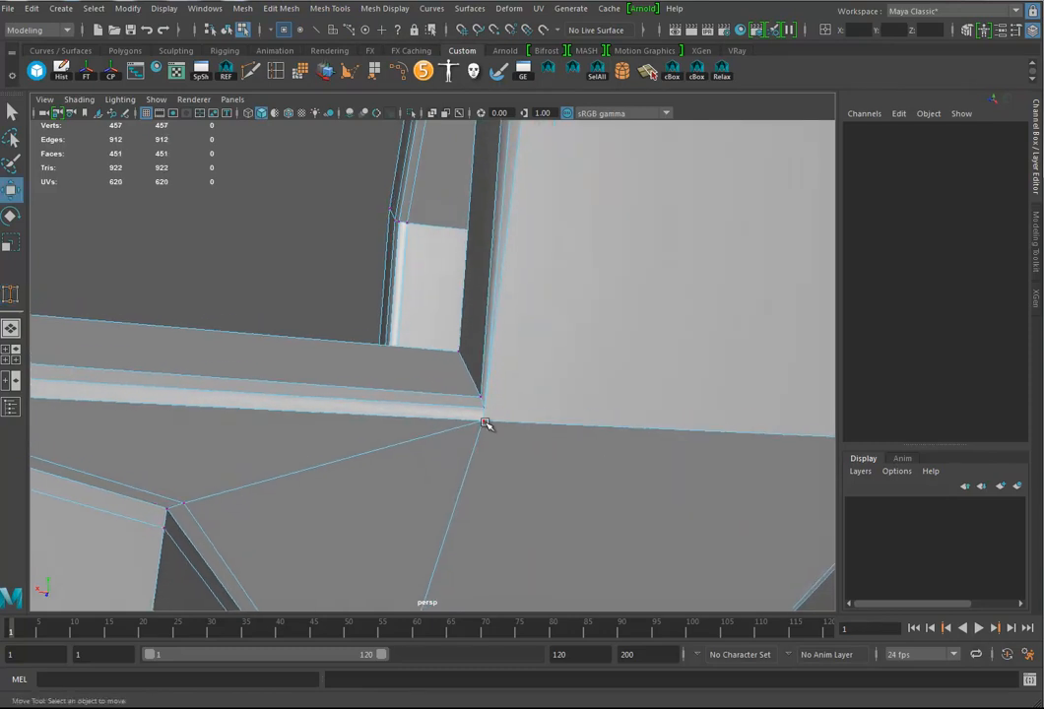
left_click(486, 424)
left_click_drag(420, 415, 396, 413)
- Try to target weld the outer bevel vertex at the crossbar's opposite corner to its neighbour, and undo it
key("y")
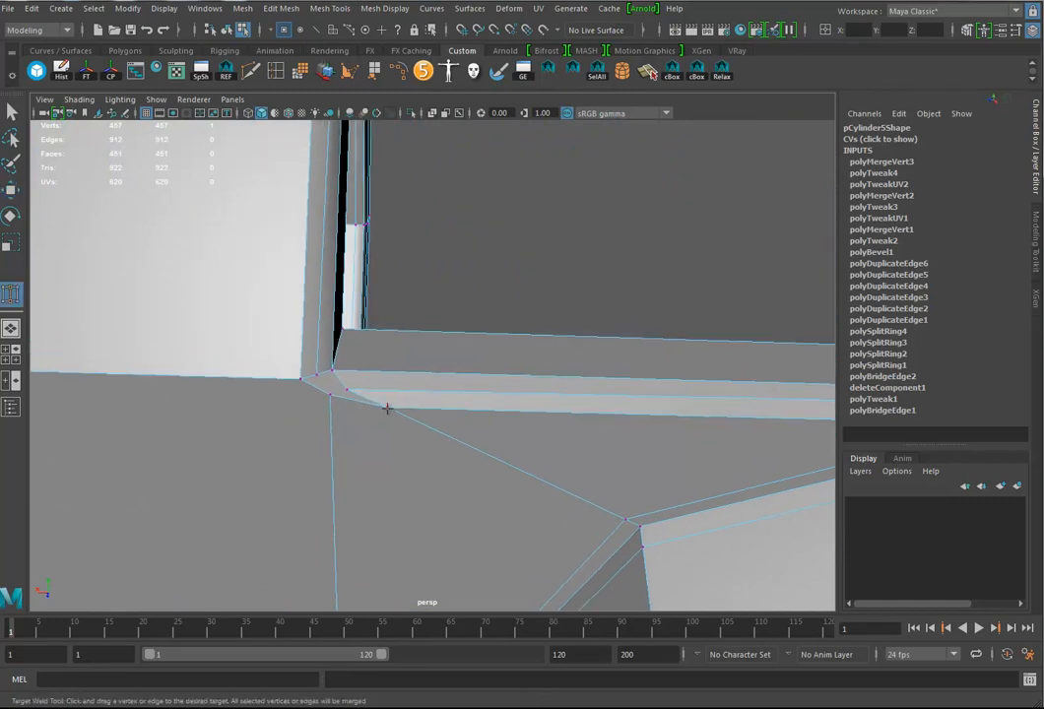
left_click_drag(342, 395, 331, 394)
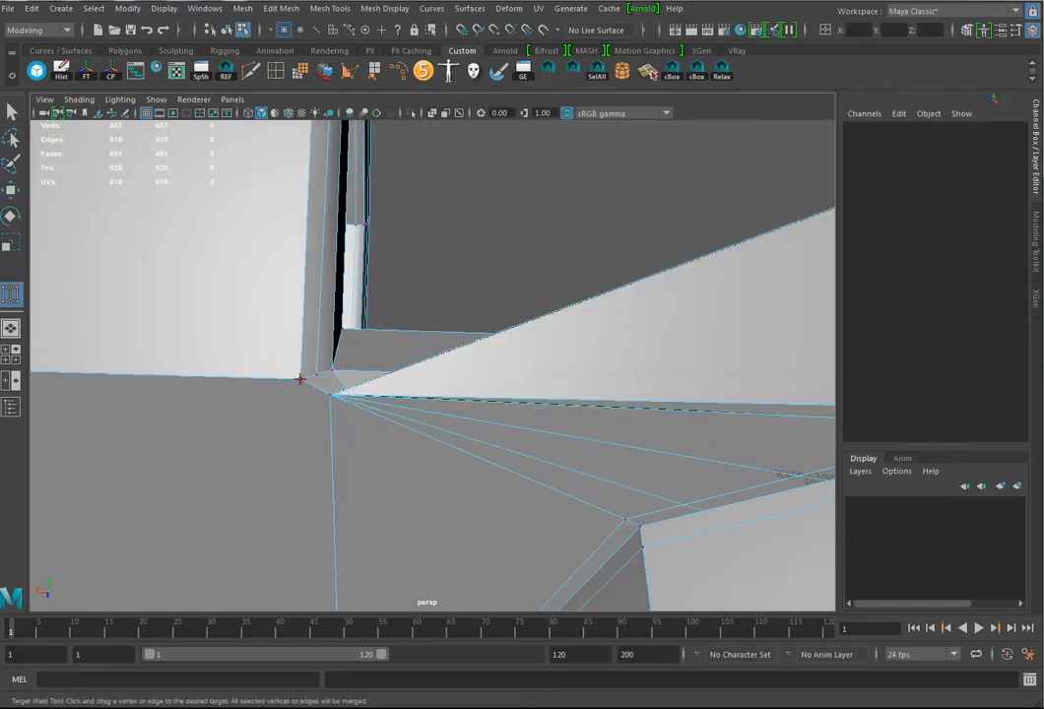
key("ctrl+z")
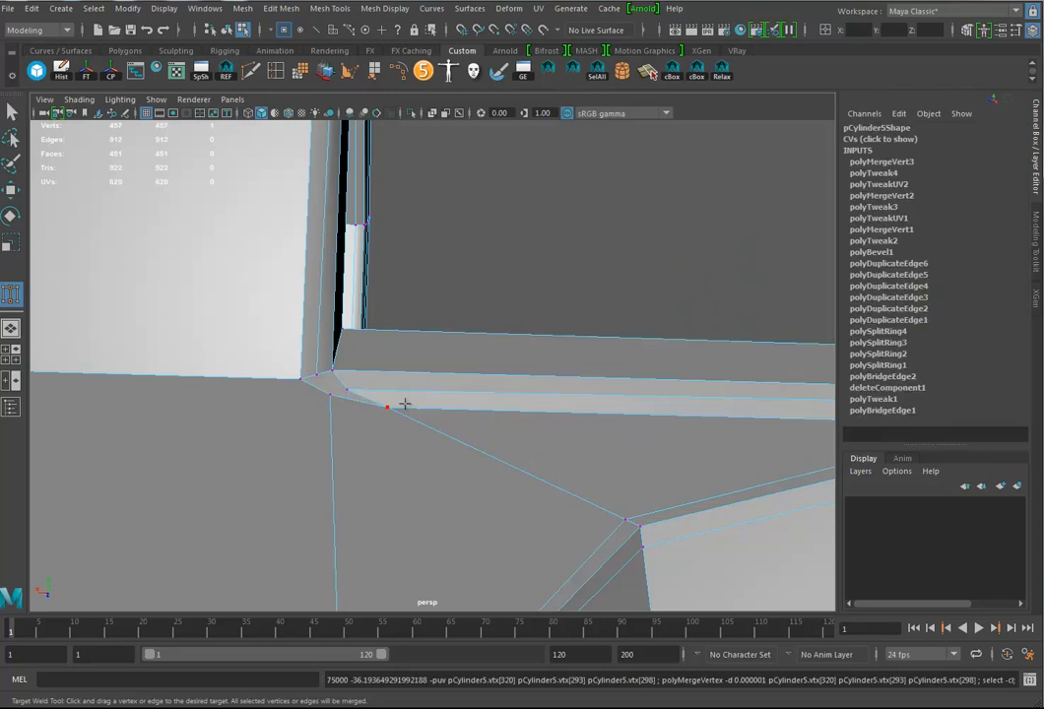
- Target weld the outer bevel vertices at the crossbar's opposite corner into one corner vertex
right_click_drag(555, 428, 468, 422, "alt")
middle_click_drag(468, 422, 388, 421, "alt")
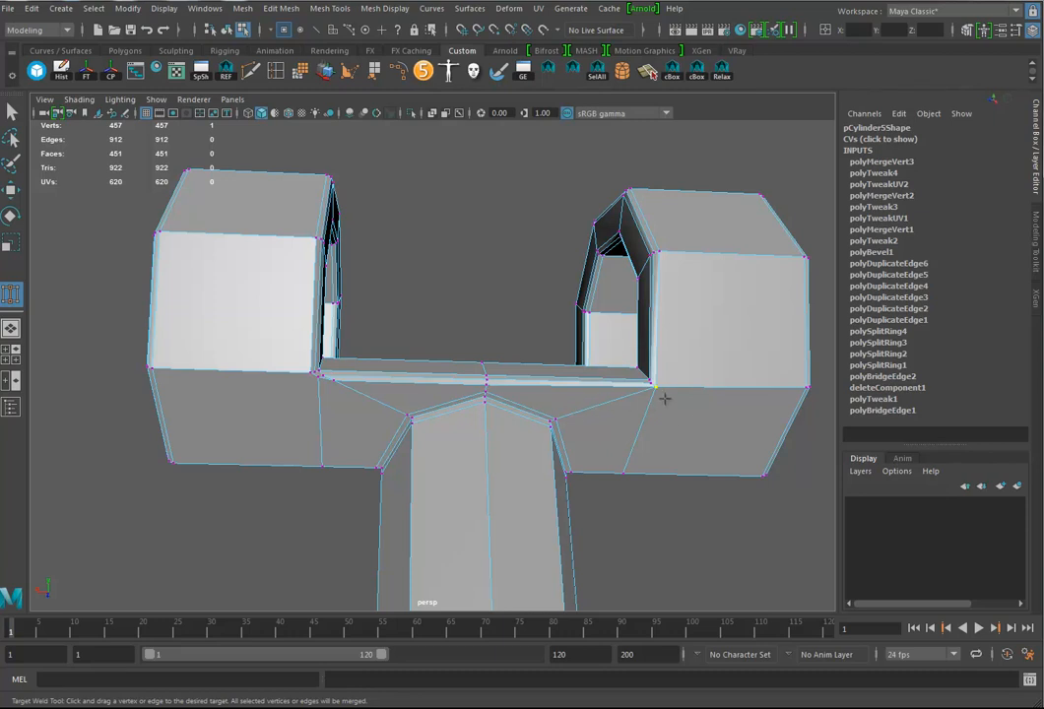
right_click_drag(331, 401, 444, 421, "alt")
left_click_drag(444, 422, 408, 434, "alt")
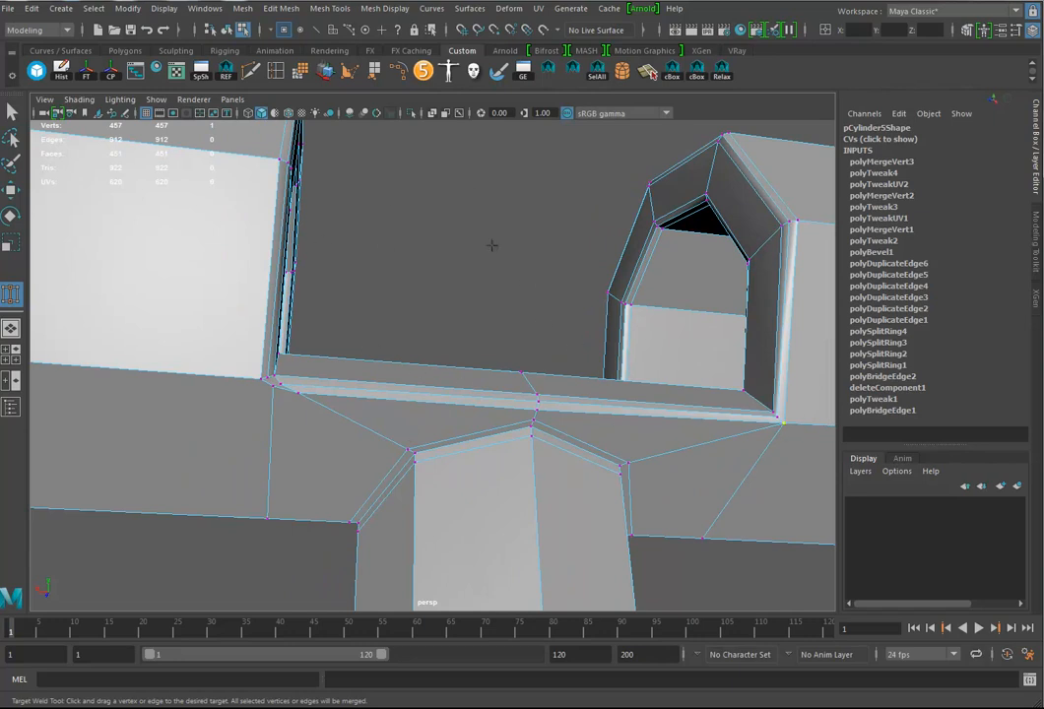
left_click_drag(408, 330, 315, 326, "alt")
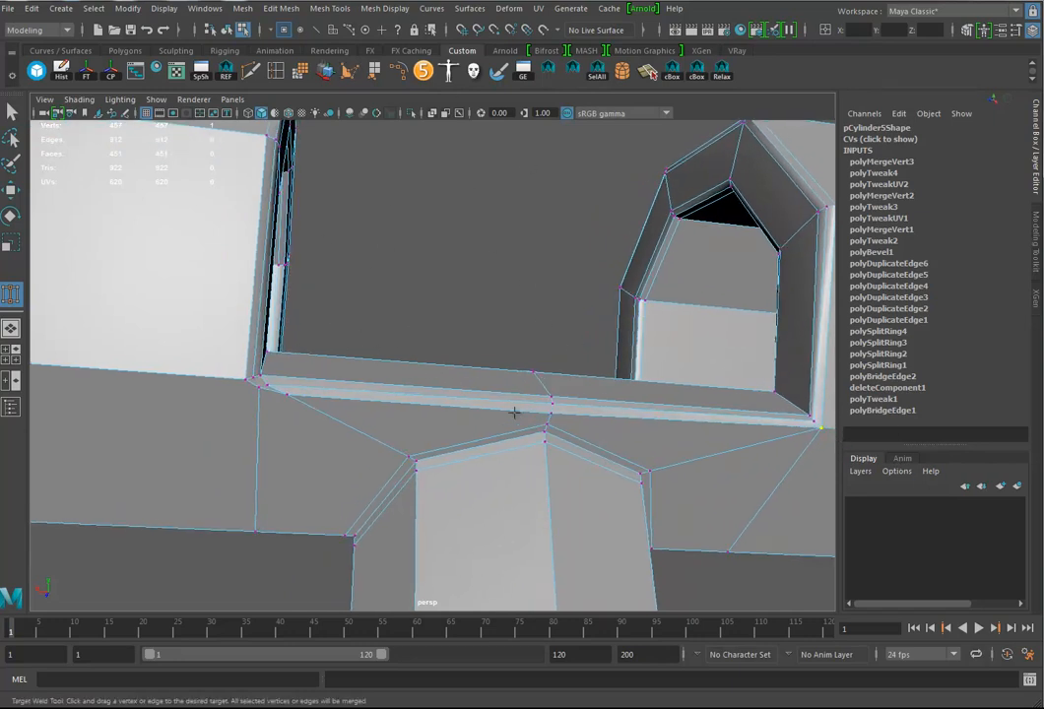
left_click_drag(399, 398, 455, 396, "alt")
right_click_drag(382, 400, 539, 411, "alt")
left_click_drag(383, 400, 398, 393, "alt")
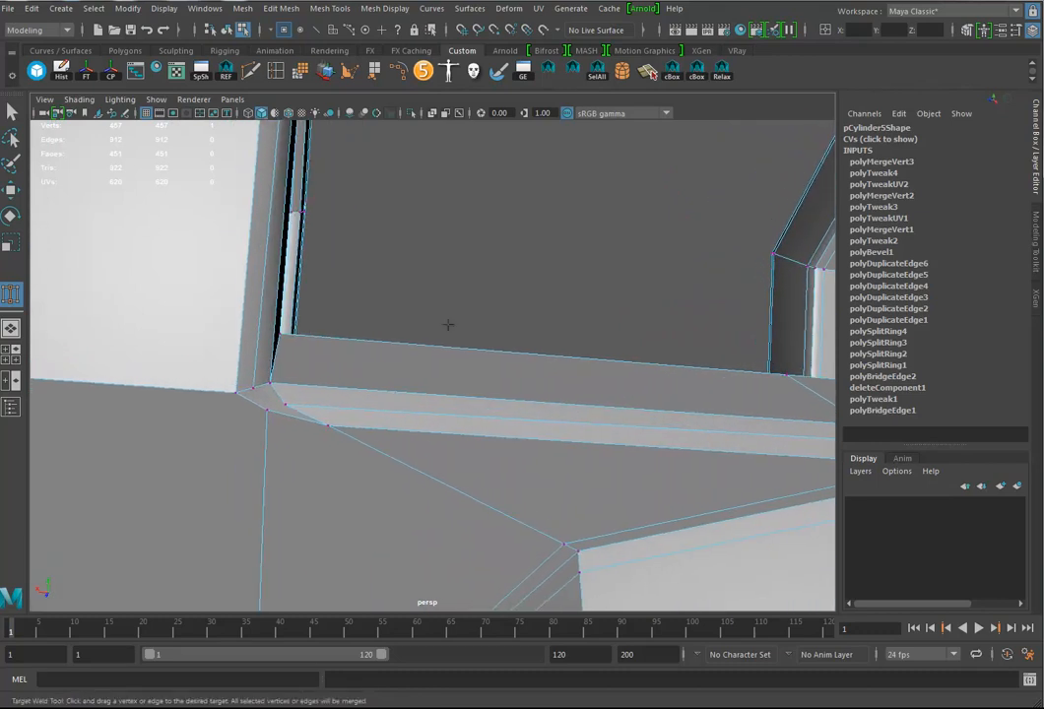
left_click(473, 256)
left_click_drag(303, 422, 372, 407)
left_click_drag(197, 319, 257, 459, "alt")
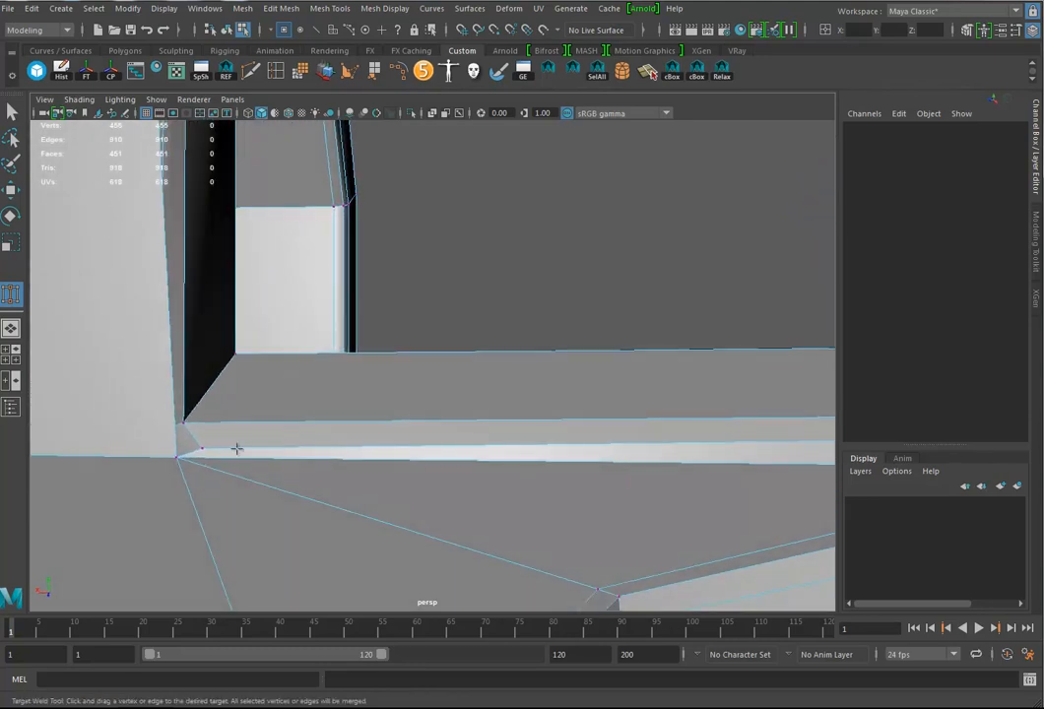
- Merge the remaining pair of inner bevel vertices at the crossbar's opposite corner
left_click(10, 189)
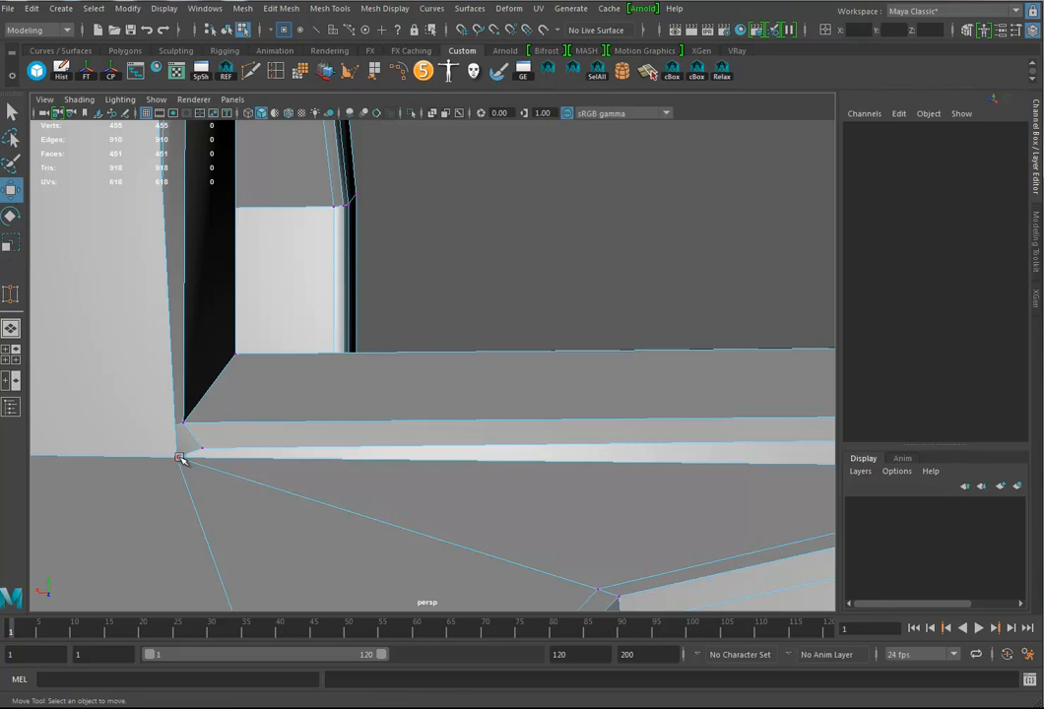
left_click(179, 457)
mouse_move(151, 460)
left_mouse_down()
mouse_move(124, 460)
mouse_move(143, 458)
left_mouse_up()
left_click(160, 432)
left_click(207, 448, "shift")
right_click_drag(227, 441, 238, 355, "shift")
scroll(460, 431, "down", 1)
left_click_drag(143, 438, 133, 438)
- On the far side of the fork, target weld the outermost bevel vertex at the crossbar corner to the vertex beside it
left_click_drag(354, 408, 347, 420, "alt")
right_click_drag(346, 420, 179, 440, "alt")
left_click_drag(179, 441, 378, 456, "alt")
right_click_drag(378, 456, 455, 443, "alt")
middle_click_drag(203, 405, 399, 396, "alt")
left_click_drag(399, 396, 293, 396, "alt")
right_click_drag(294, 396, 504, 413, "alt")
left_click_drag(503, 414, 326, 321, "alt")
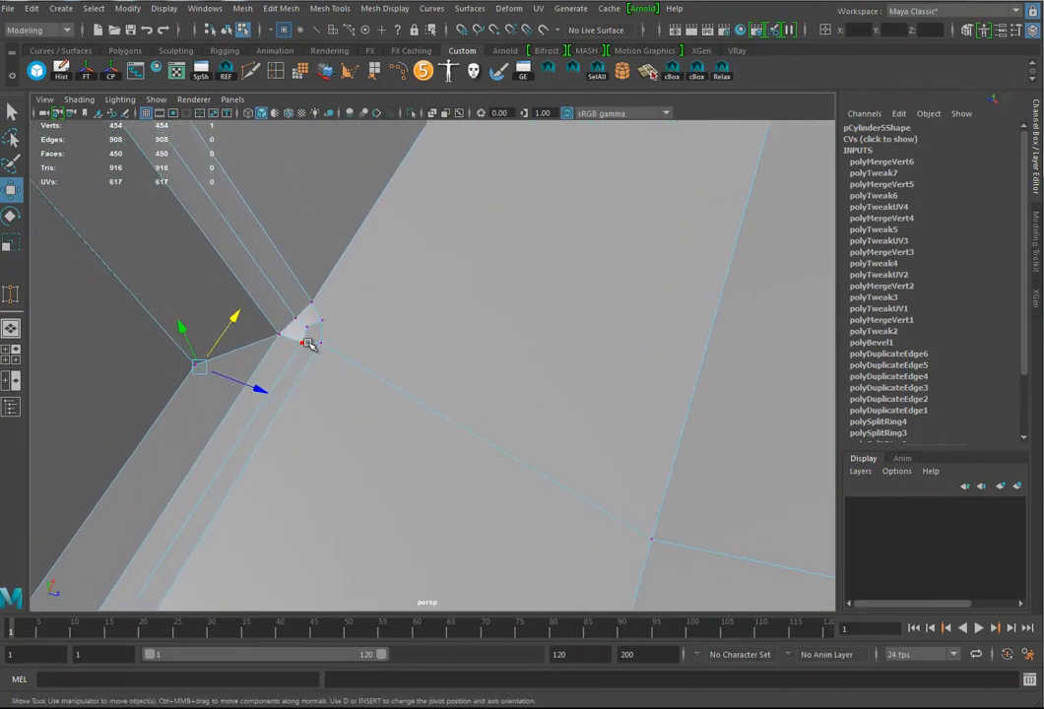
left_click(315, 249)
left_click(95, 328)
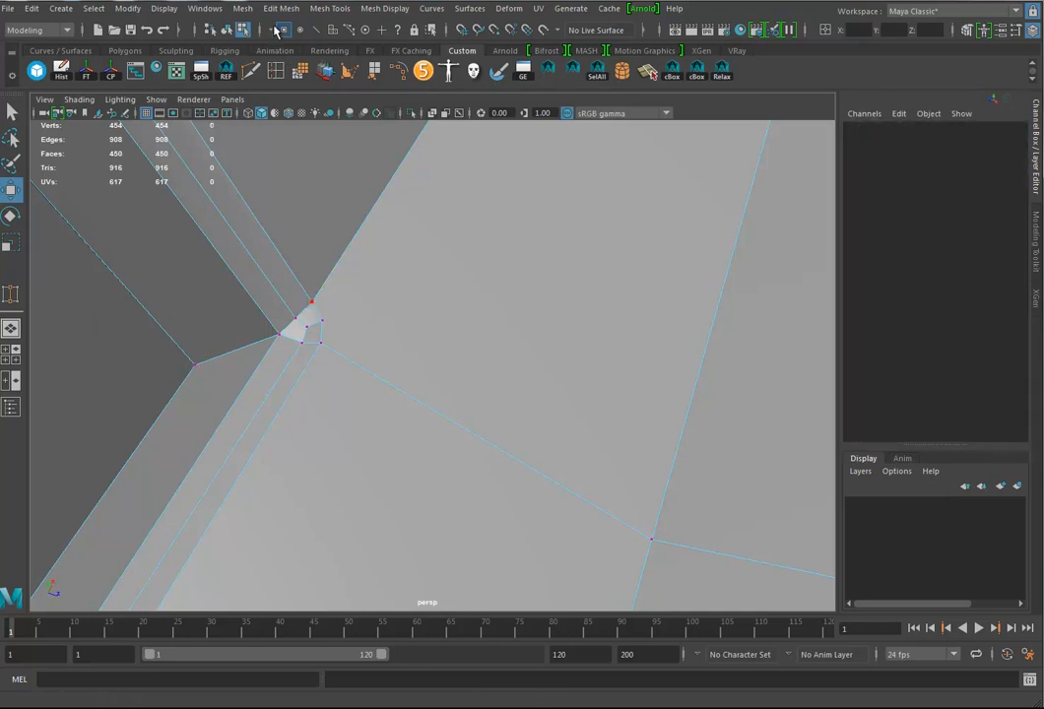
left_click(340, 10)
left_click(347, 242)
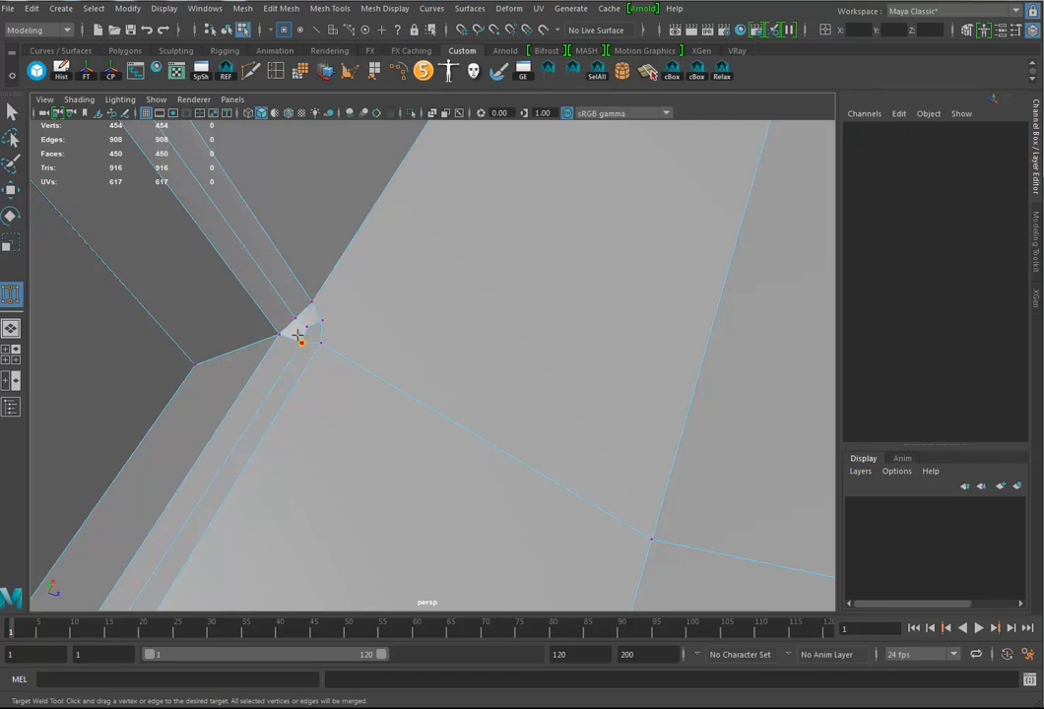
middle_click_drag(312, 366, 358, 362, "alt")
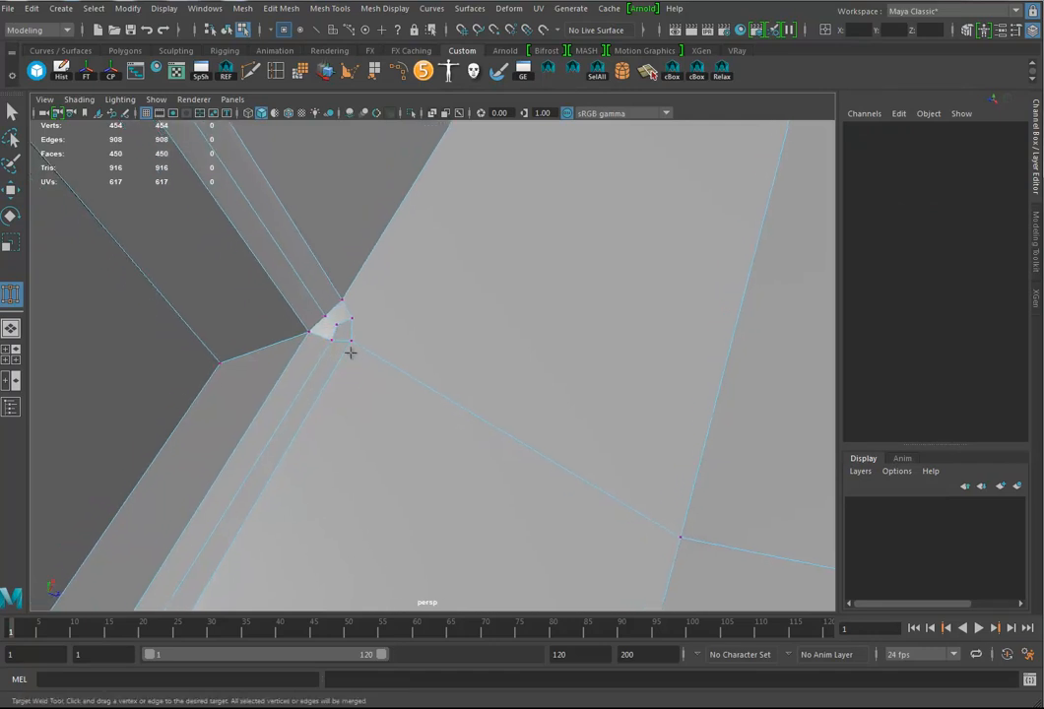
right_click_drag(359, 362, 403, 344, "alt")
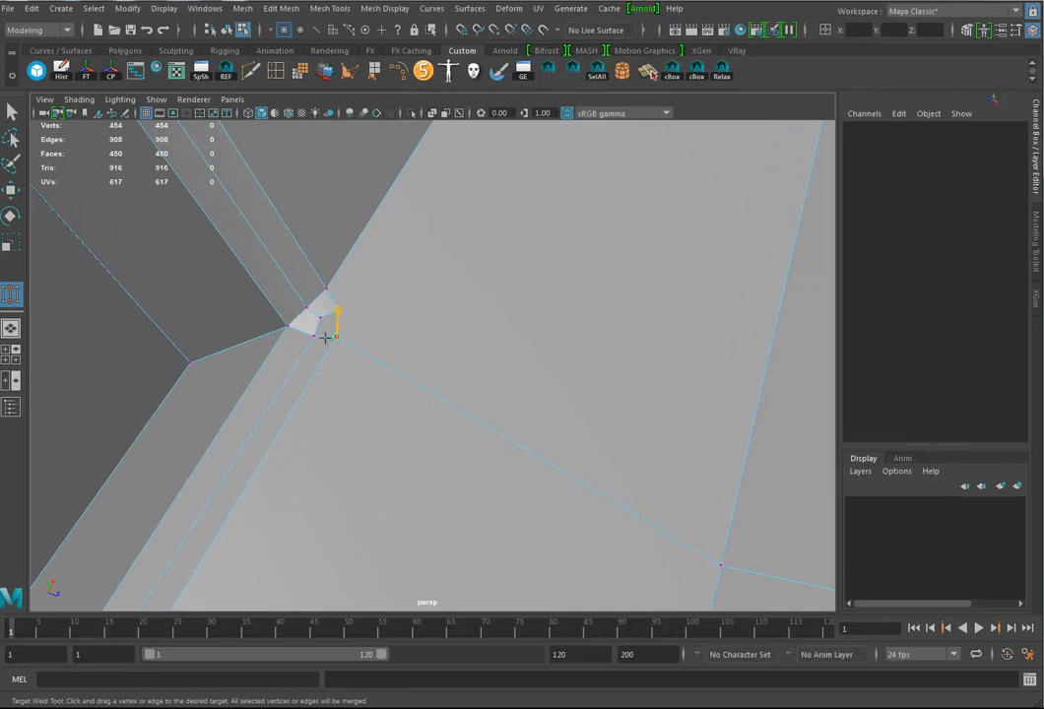
left_click_drag(338, 311, 337, 310)
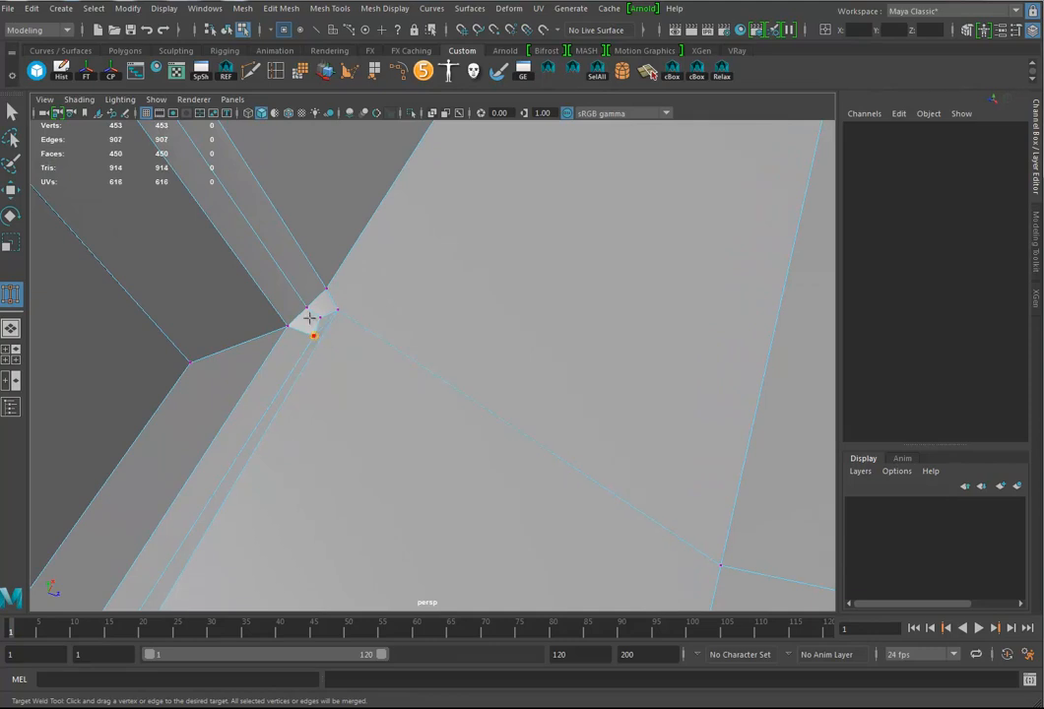
- Try to target weld the middle bevel vertex at this corner to an adjacent vertex, and undo it
left_click_drag(330, 342, 272, 402, "alt")
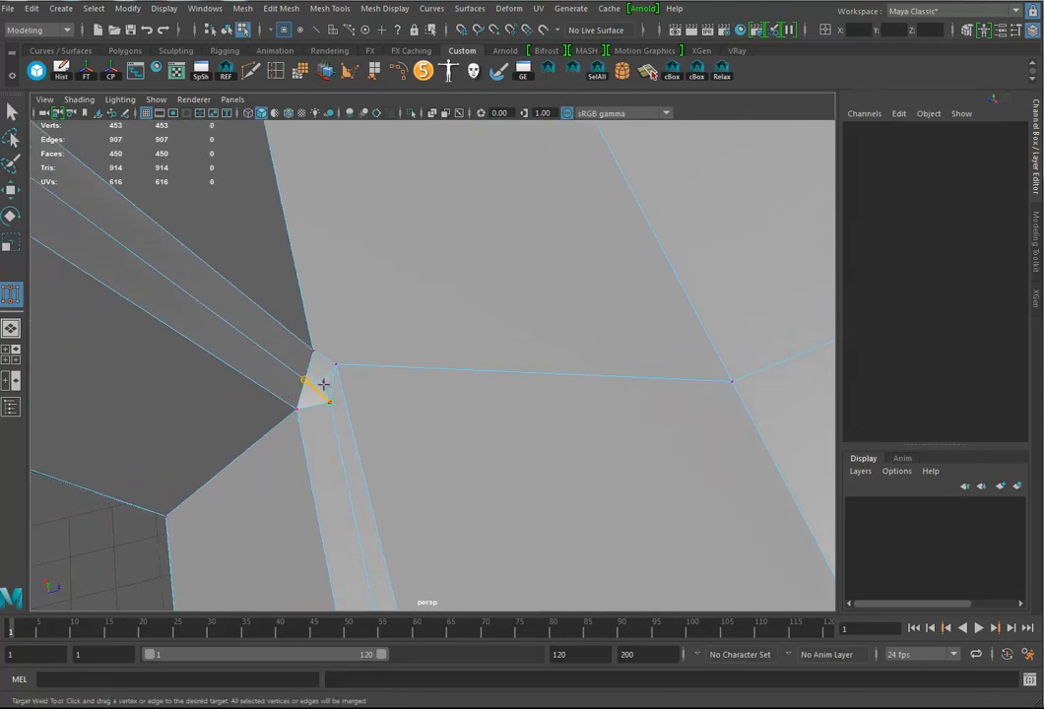
left_click_drag(323, 384, 296, 424)
key("ctrl+z")
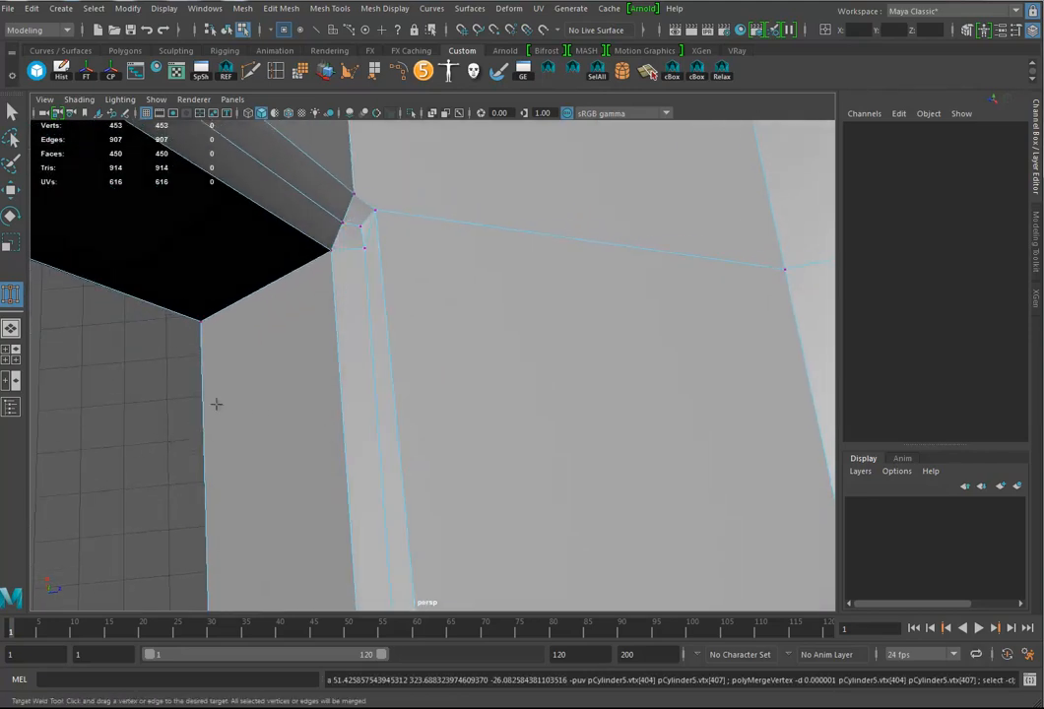
- Snap the loose bevel vertices at this corner onto their neighbouring vertices
key("w")
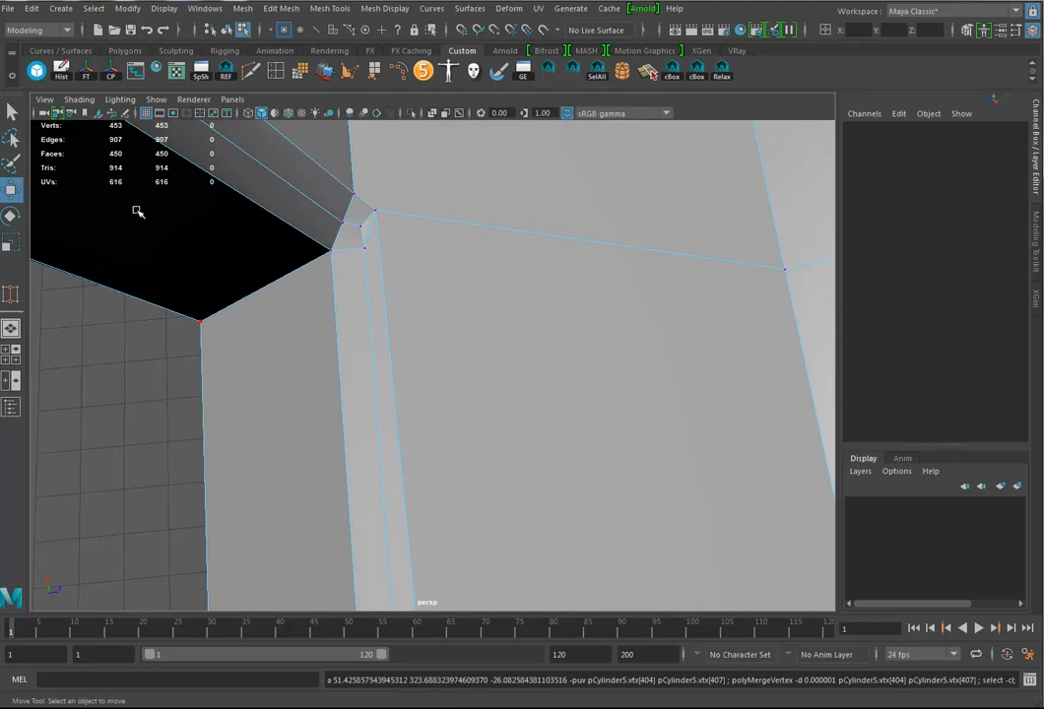
left_click(364, 249)
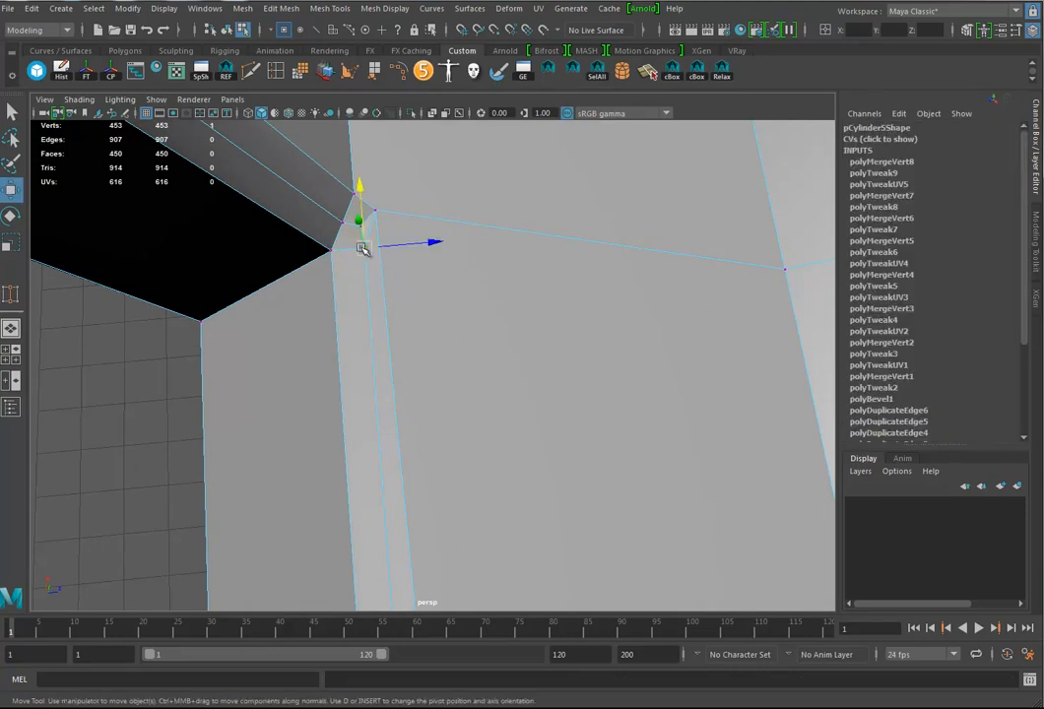
key("v")
left_click_drag(365, 249, 361, 219)
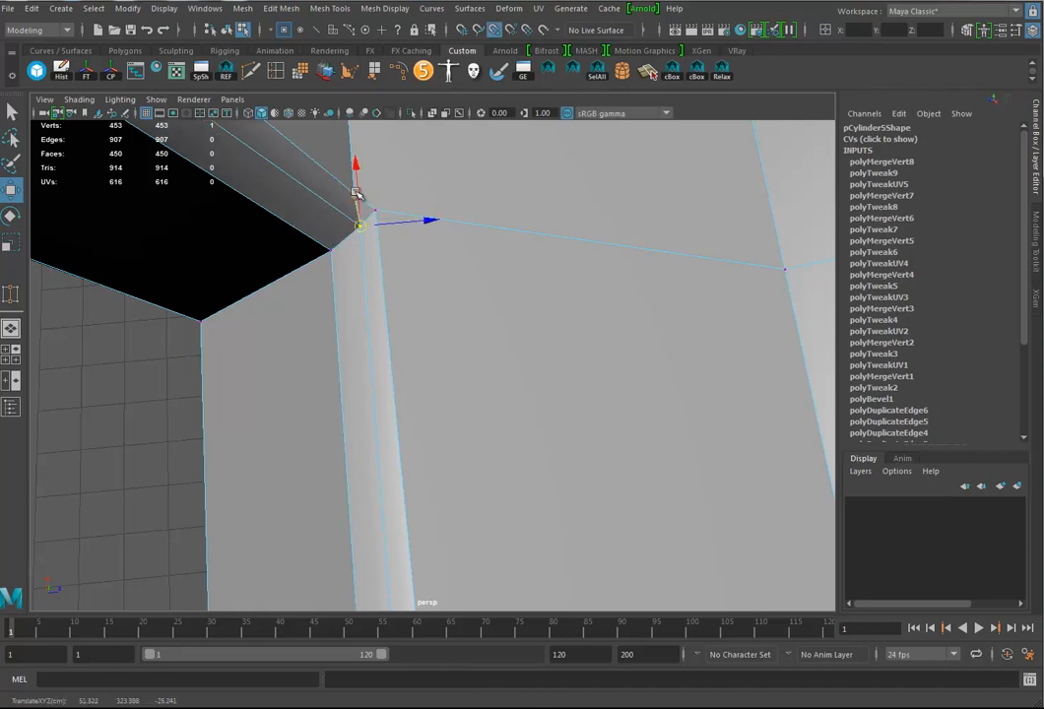
- Select the overlapping corner vertices and merge them with a threshold of 0.0010
left_click_drag(329, 177, 356, 229)
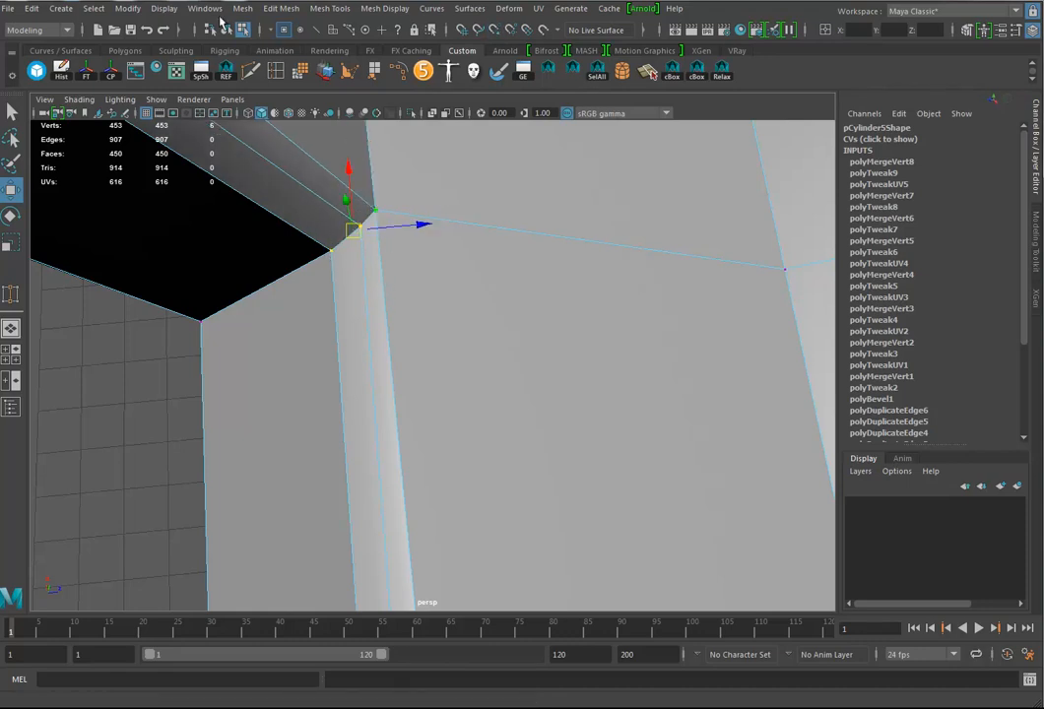
left_click(281, 8)
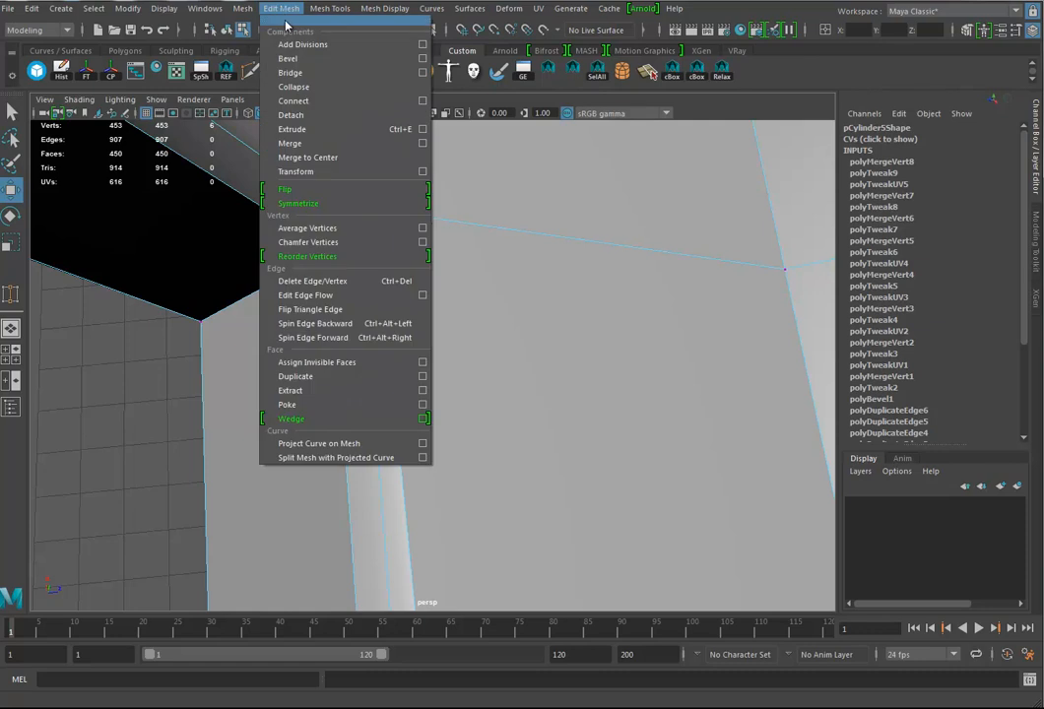
left_click(422, 144)
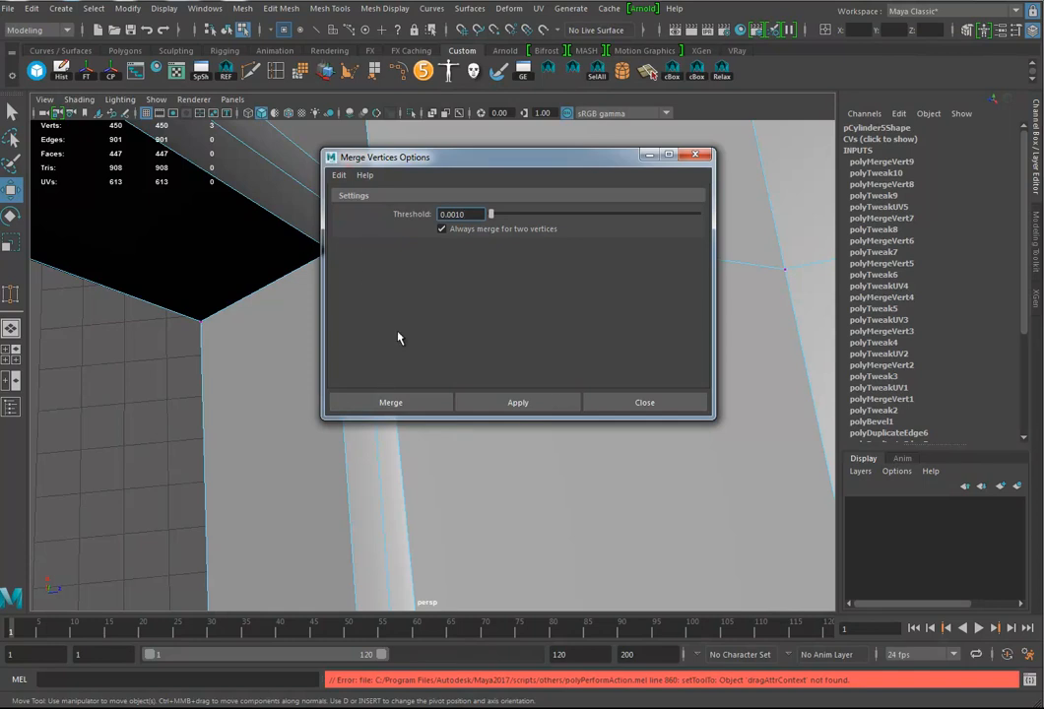
left_click_drag(473, 158, 599, 153)
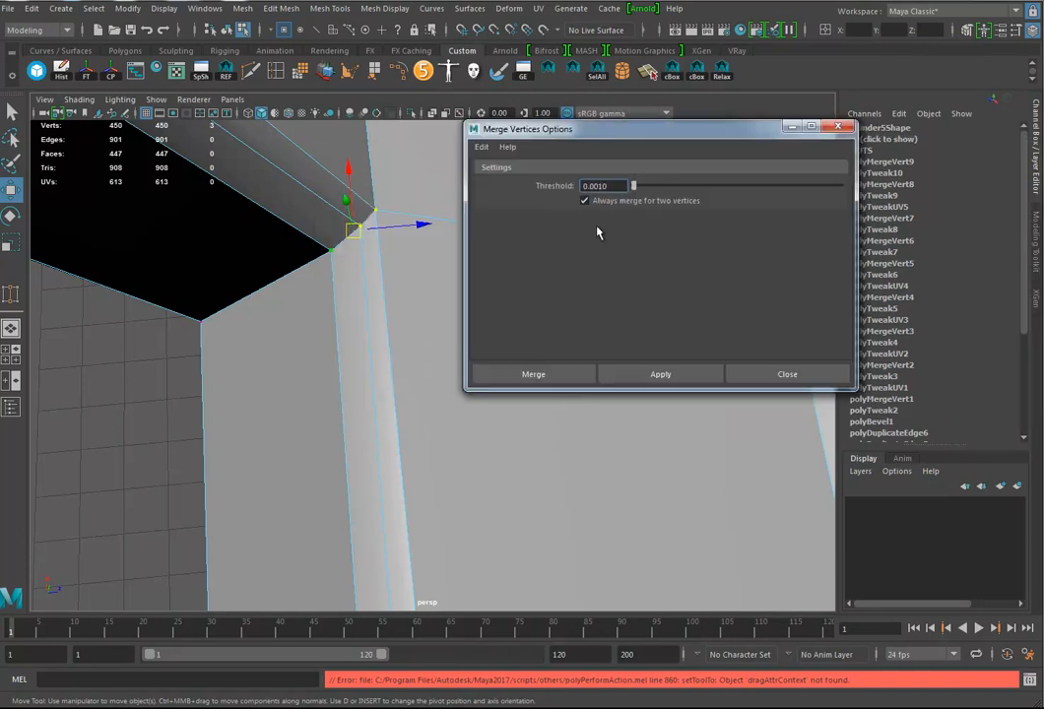
left_click_drag(350, 295, 236, 439, "alt")
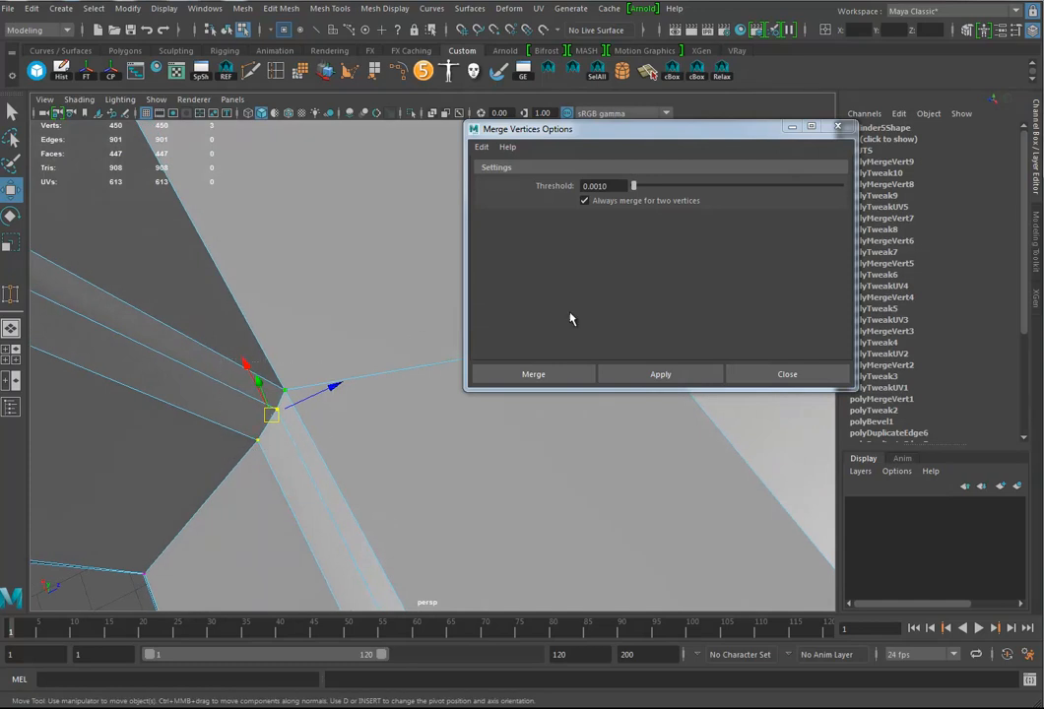
left_click(531, 376)
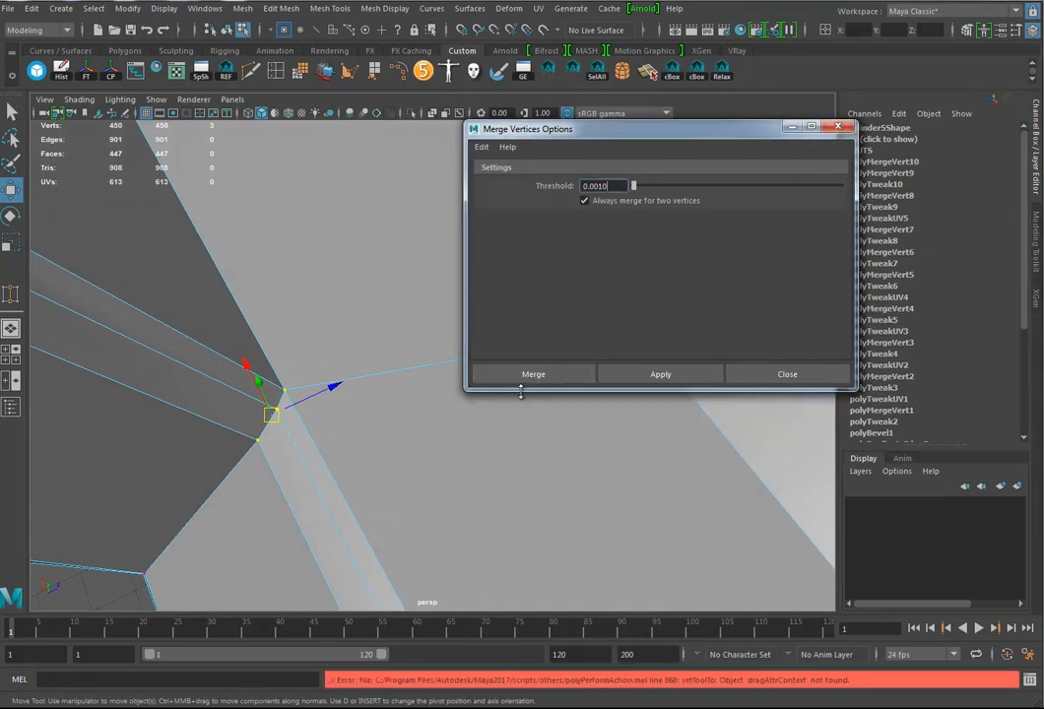
left_click(773, 381)
- Examine the merged corner from several sides, test-moving one vertex and undoing the move
left_click_drag(406, 464, 651, 337, "alt")
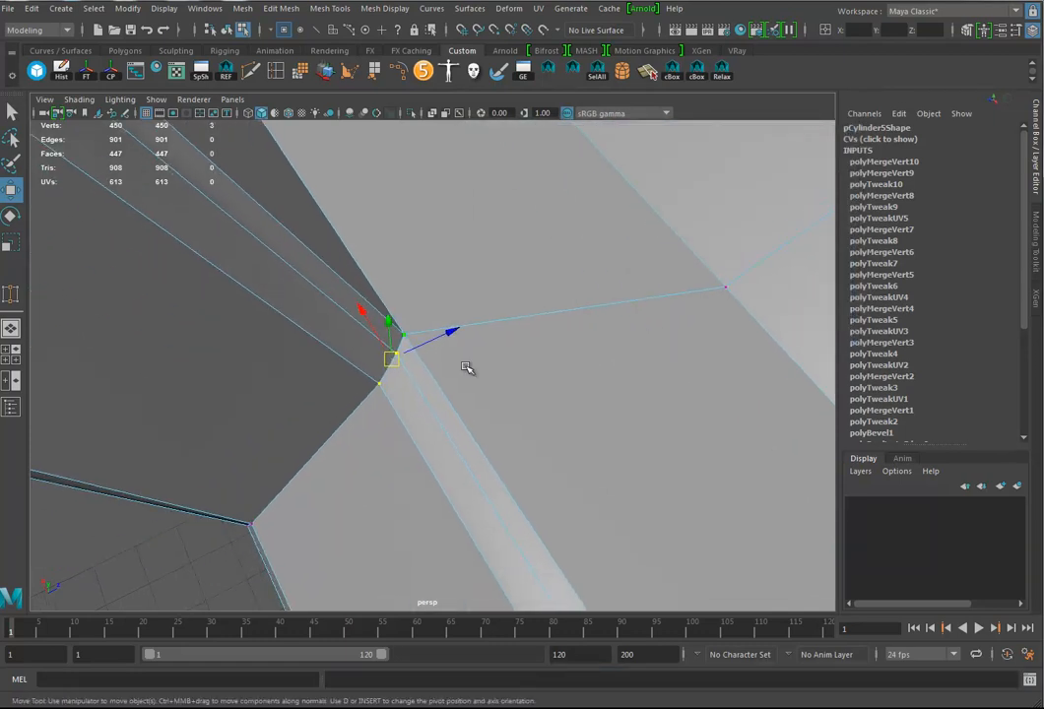
key("f")
left_click_drag(470, 392, 463, 365, "alt")
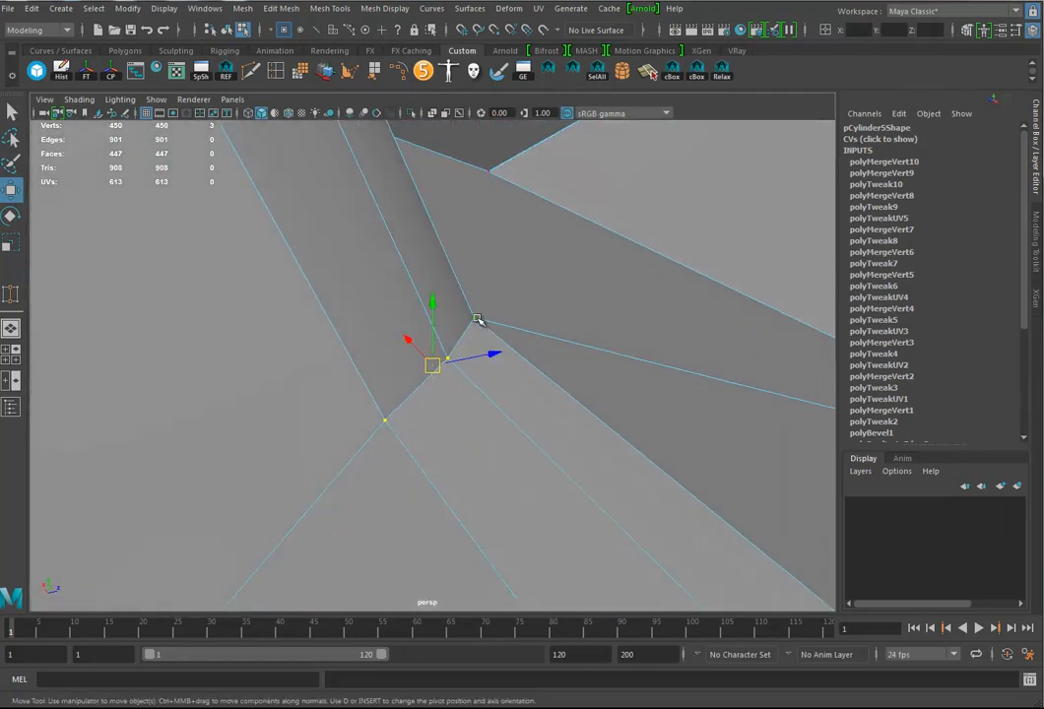
mouse_move(480, 363)
middle_mouse_down()
mouse_move(504, 344)
mouse_move(477, 368)
mouse_move(497, 365)
middle_mouse_up()
key("ctrl+z")
left_click_drag(514, 383, 340, 380, "alt")
- Snap the loose bevel vertices at the next inner fork corner onto their neighbours and merge them
right_click_drag(493, 345, 492, 380)
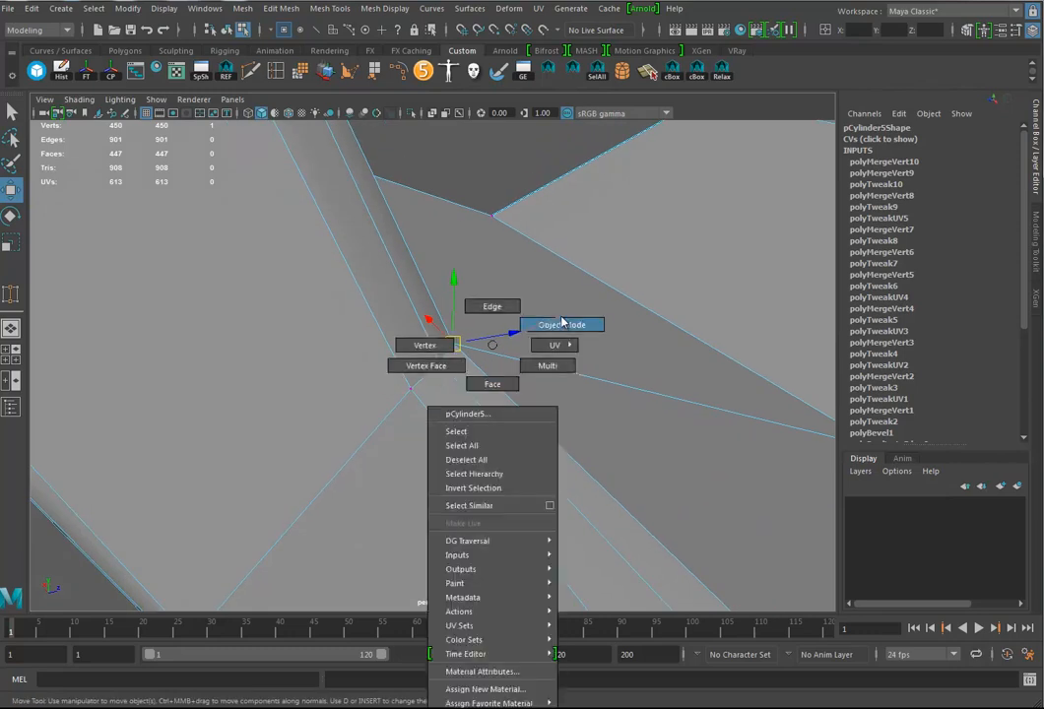
right_click_drag(563, 322, 564, 324)
left_click_drag(685, 412, 543, 389, "alt")
left_click_drag(623, 389, 531, 377, "alt")
right_click_drag(526, 345, 528, 382)
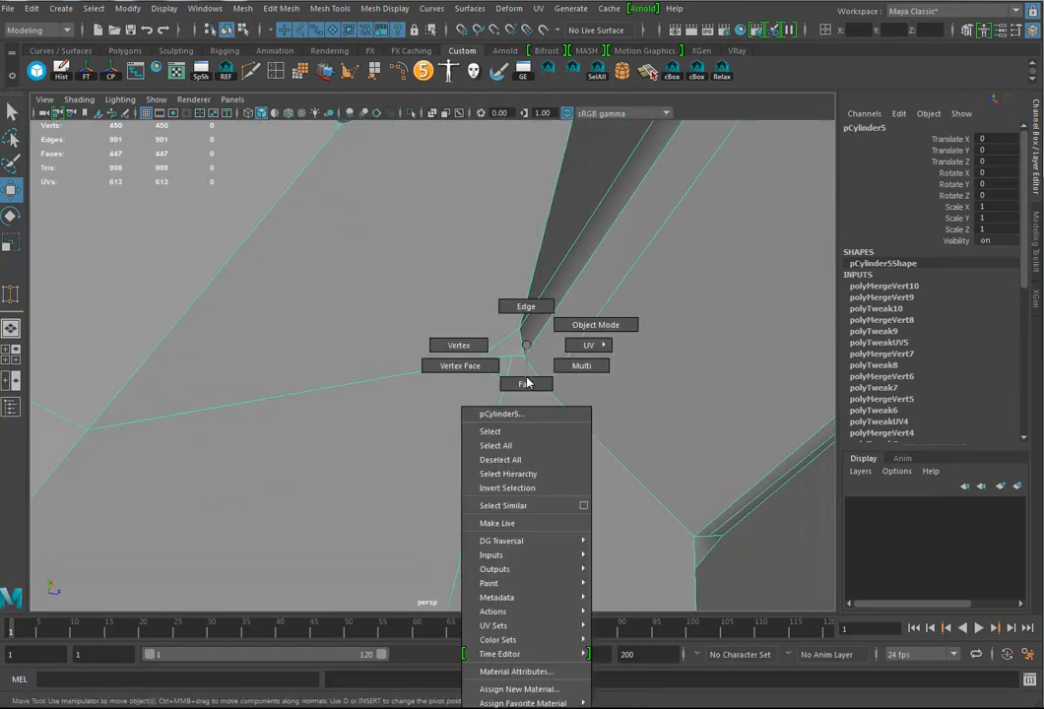
left_click(470, 348)
left_click(505, 384)
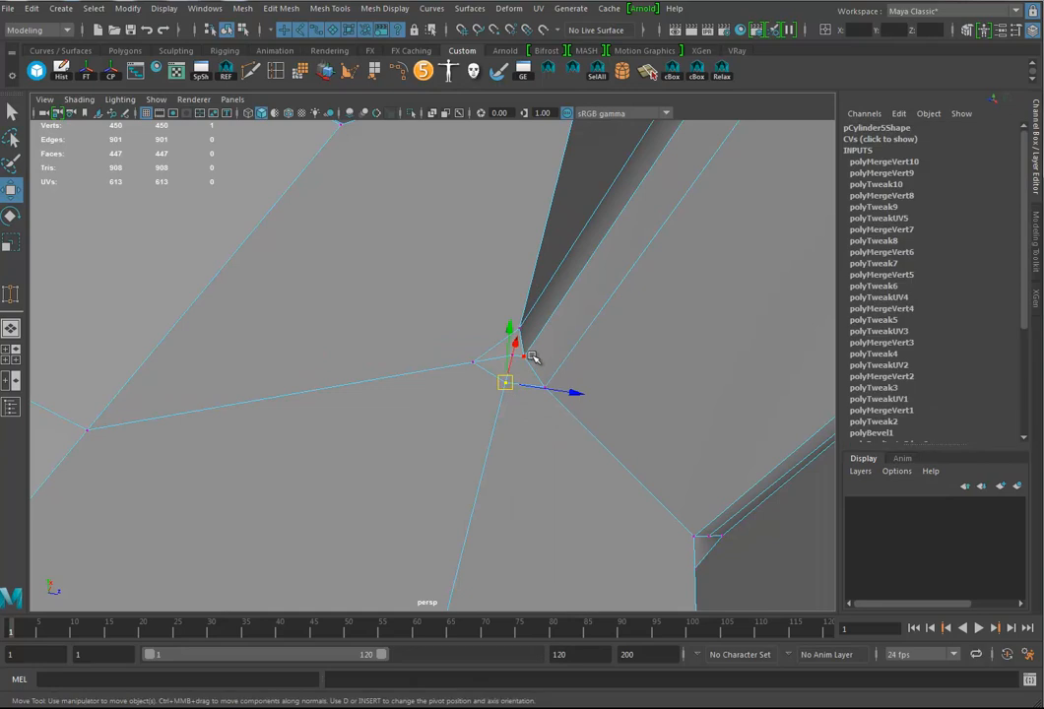
left_click_drag(554, 377, 558, 383, "alt")
right_click_drag(526, 377, 532, 294, "shift")
left_click_drag(532, 325, 498, 330, "alt")
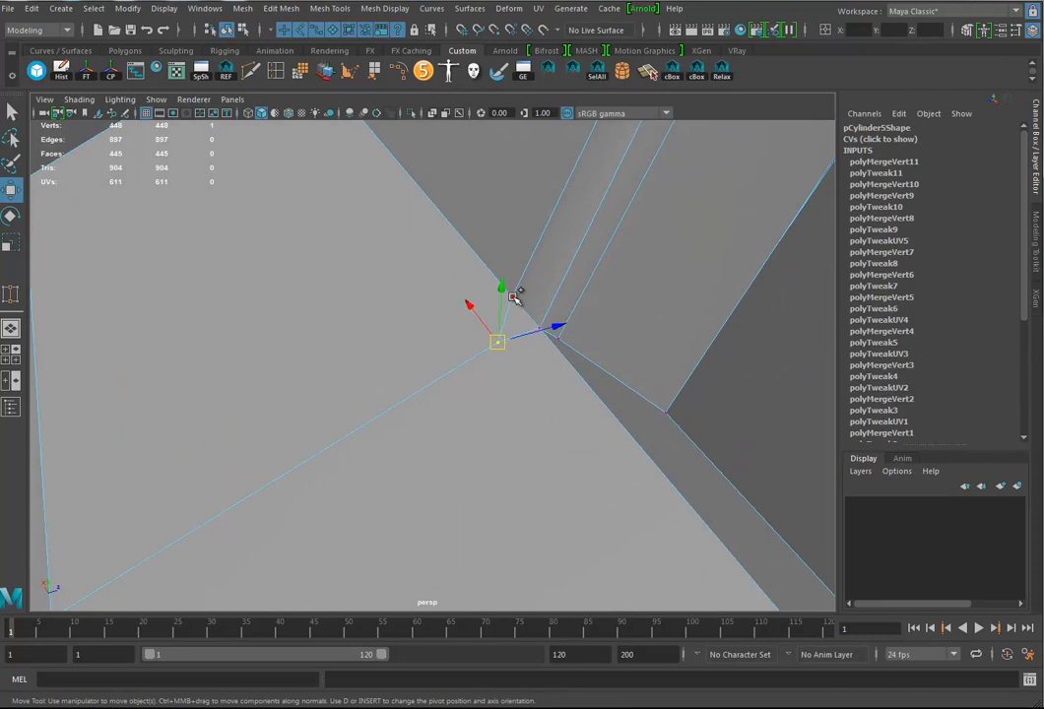
key("g")
- Cut a new edge with Multi-Cut along the fork's crossbar, connecting the corner vertices at its two ends
left_click_drag(615, 415, 589, 428, "alt")
middle_click_drag(589, 427, 404, 327, "alt")
right_click_drag(578, 415, 313, 419, "alt")
left_click_drag(500, 472, 550, 485, "alt")
middle_click_drag(550, 485, 394, 471, "alt")
left_click_drag(473, 456, 547, 461, "alt")
right_click_drag(547, 461, 704, 435, "alt")
middle_click_drag(703, 435, 562, 464, "alt")
left_click_drag(562, 464, 550, 436, "alt")
right_click_drag(550, 435, 318, 446, "alt")
left_click_drag(318, 446, 498, 394, "alt")
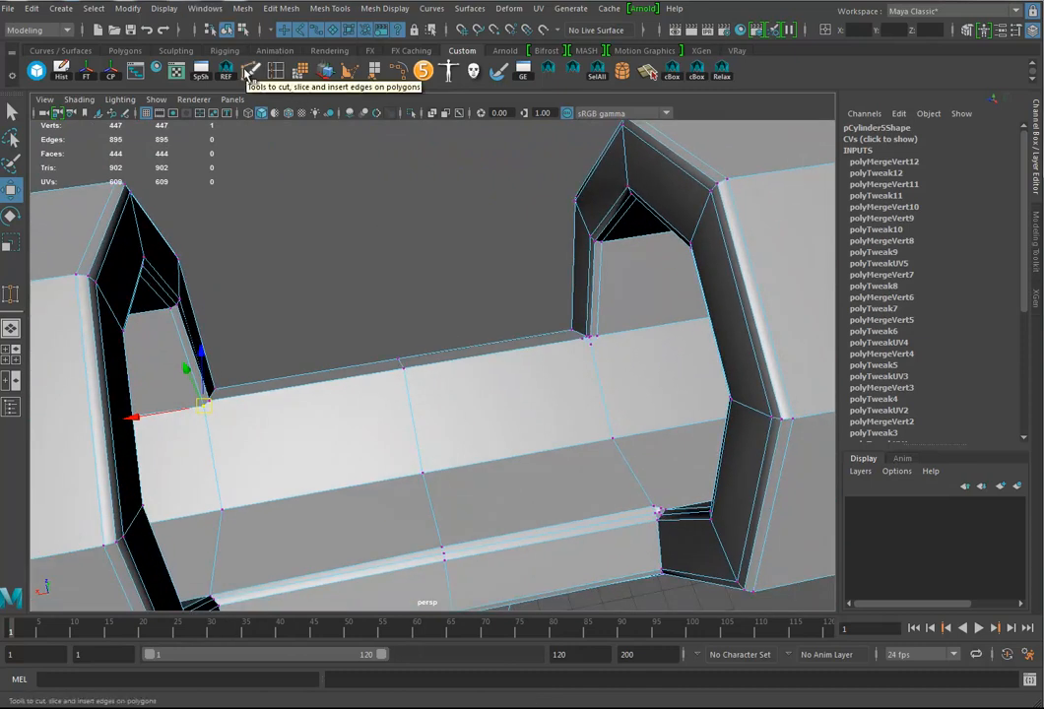
mouse_move(449, 438)
left_mouse_down("alt")
mouse_move(467, 425)
mouse_move(450, 424)
left_mouse_up("alt")
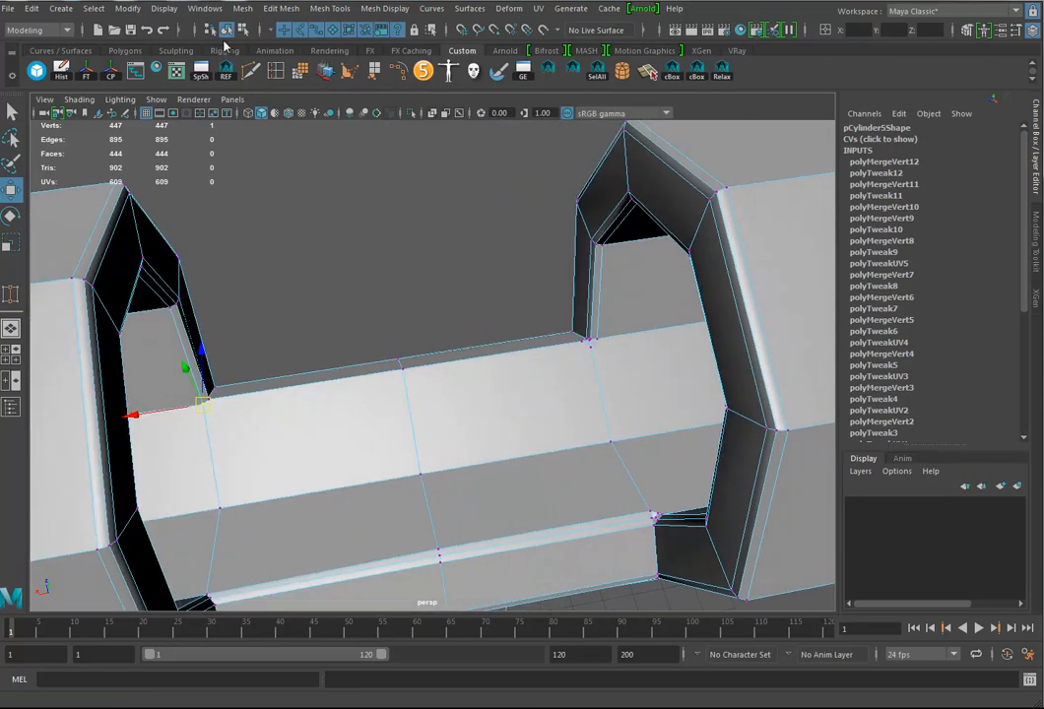
left_click(254, 71)
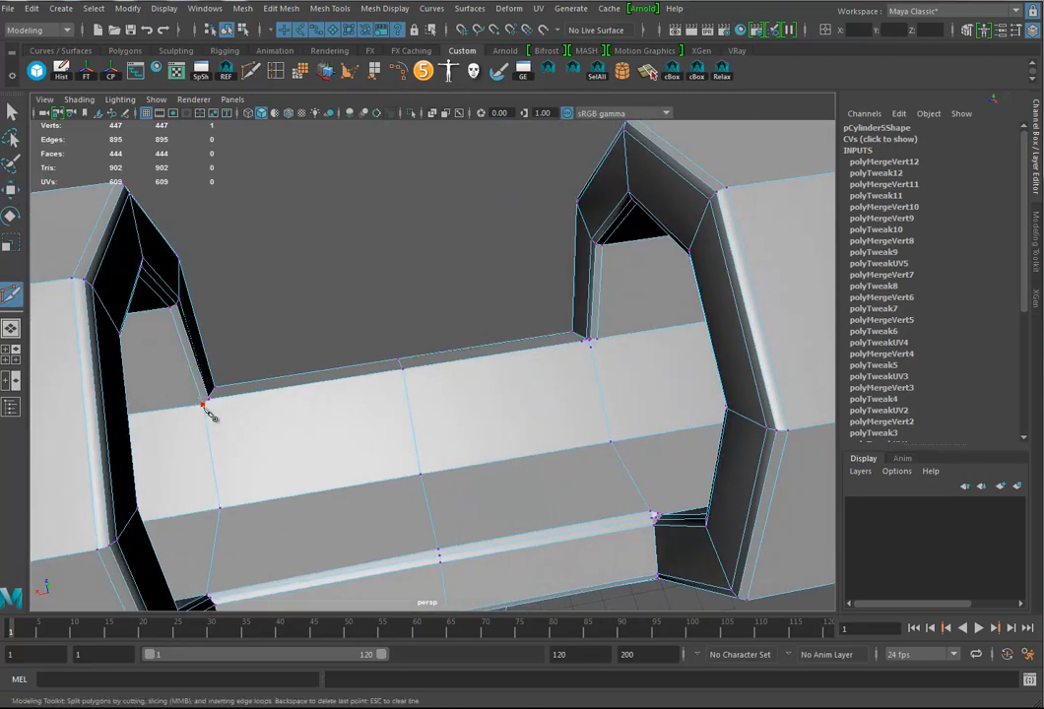
left_click(589, 347)
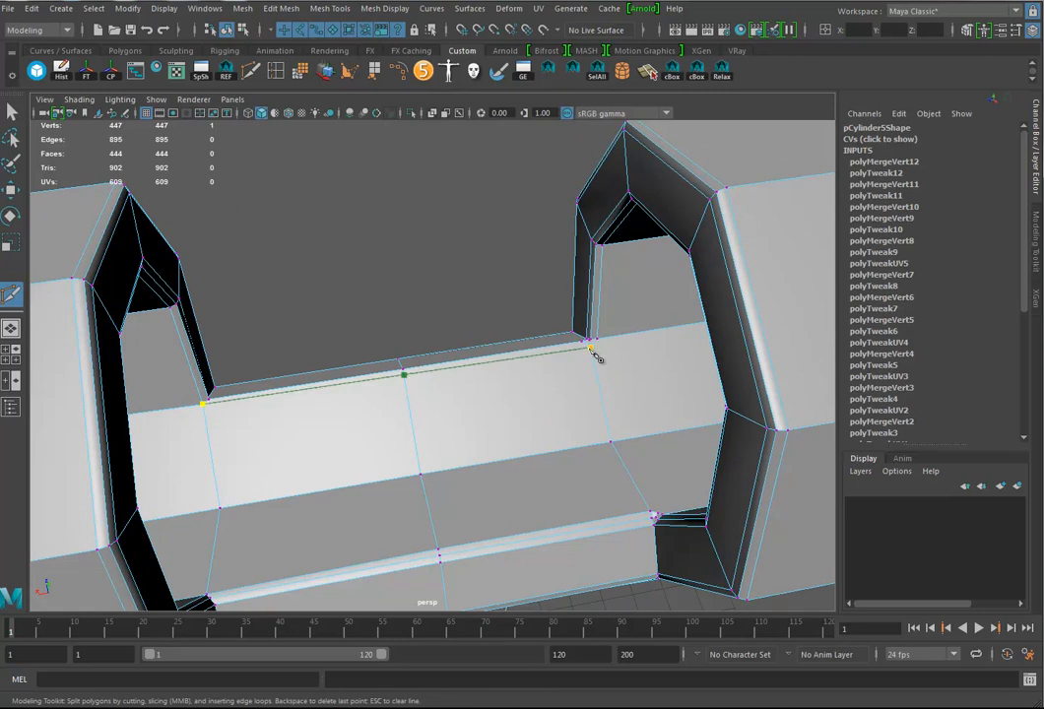
left_click(590, 348)
right_click(590, 350)
left_click_drag(540, 418, 580, 402, "alt")
- Snap the stray bevel vertices at the opposite inner fork corner onto adjacent vertices and merge each overlapping set
left_click(11, 190)
left_click_drag(624, 336, 526, 397, "alt")
right_click_drag(526, 397, 761, 386, "alt")
middle_click_drag(613, 345, 593, 359, "alt")
left_click_drag(592, 359, 548, 369, "alt")
right_click_drag(548, 368, 583, 367, "alt")
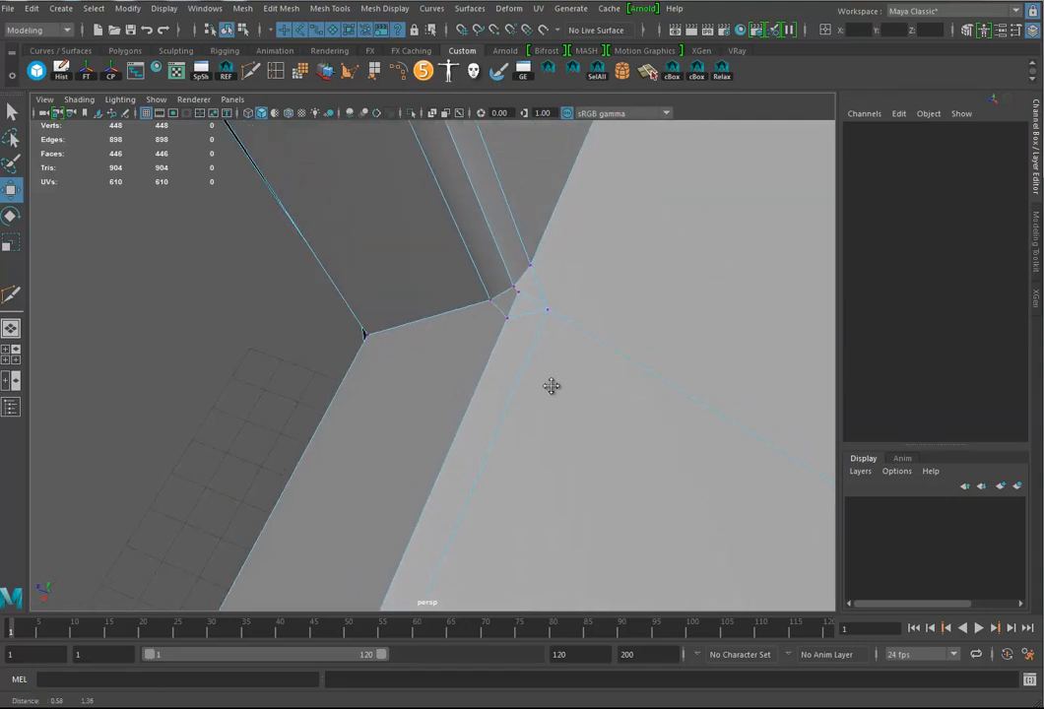
middle_click_drag(560, 366, 512, 361, "alt")
left_click(496, 352)
mouse_move(522, 329)
left_mouse_down("alt")
mouse_move(502, 314)
mouse_move(537, 318)
left_mouse_up("alt")
right_click_drag(501, 308, 505, 228, "shift")
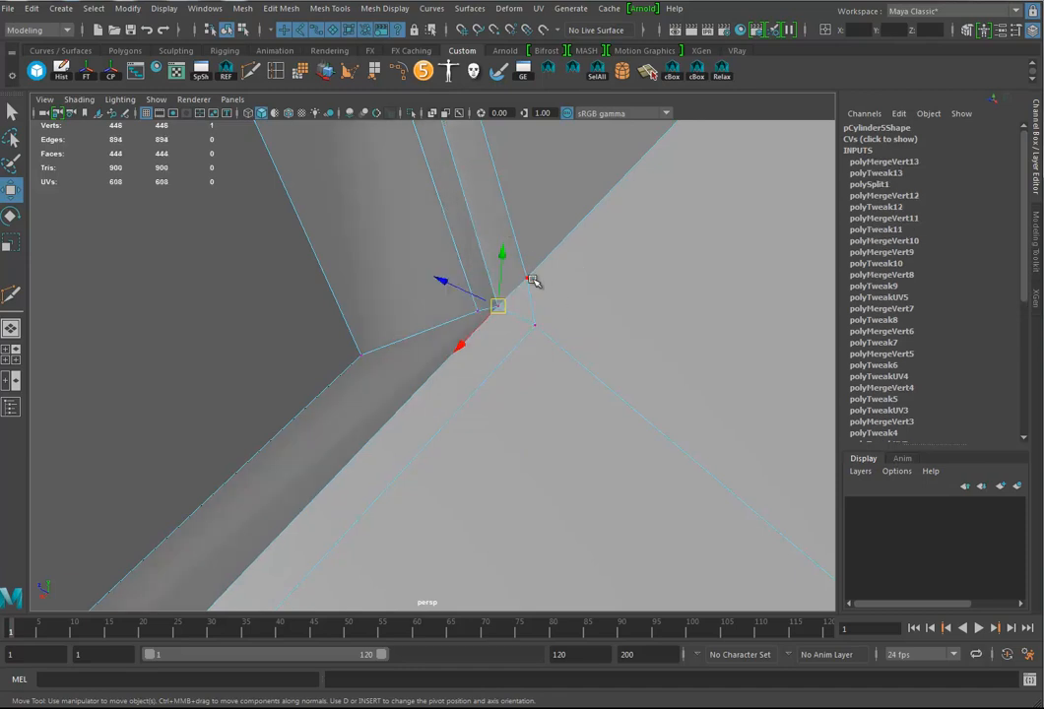
left_click(535, 326, "shift")
key("g")
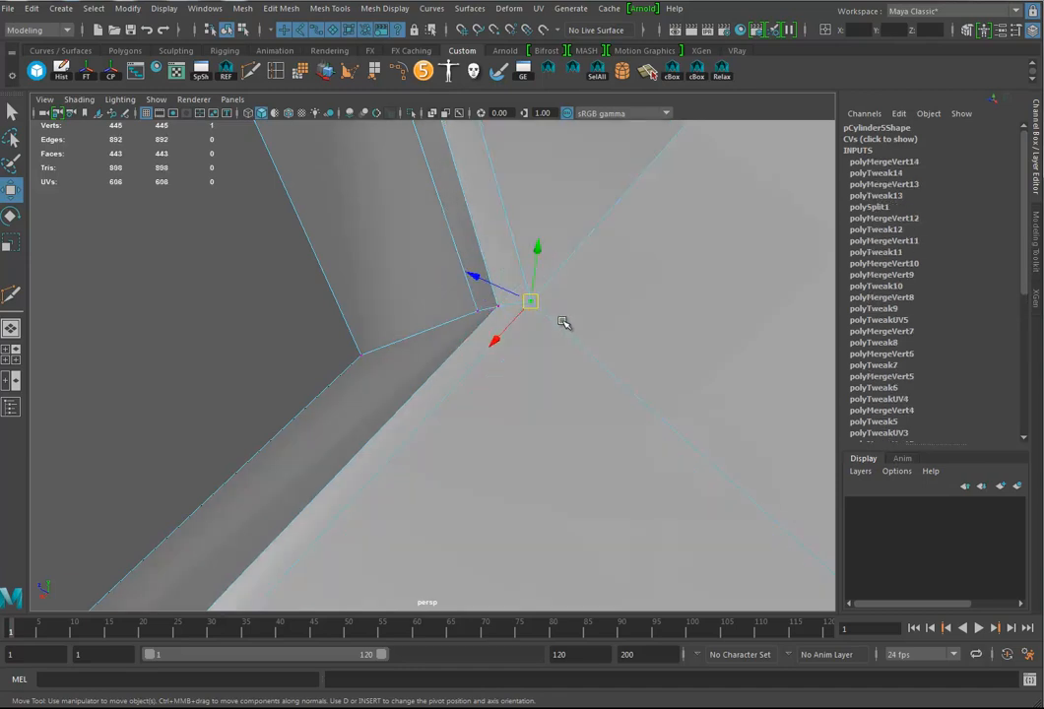
- Cut a matching edge with Multi-Cut along the crossbar's other long side, joining its two end vertices
right_click_drag(635, 352, 527, 350, "alt")
left_click_drag(528, 350, 557, 357, "alt")
right_click_drag(557, 356, 141, 363, "alt")
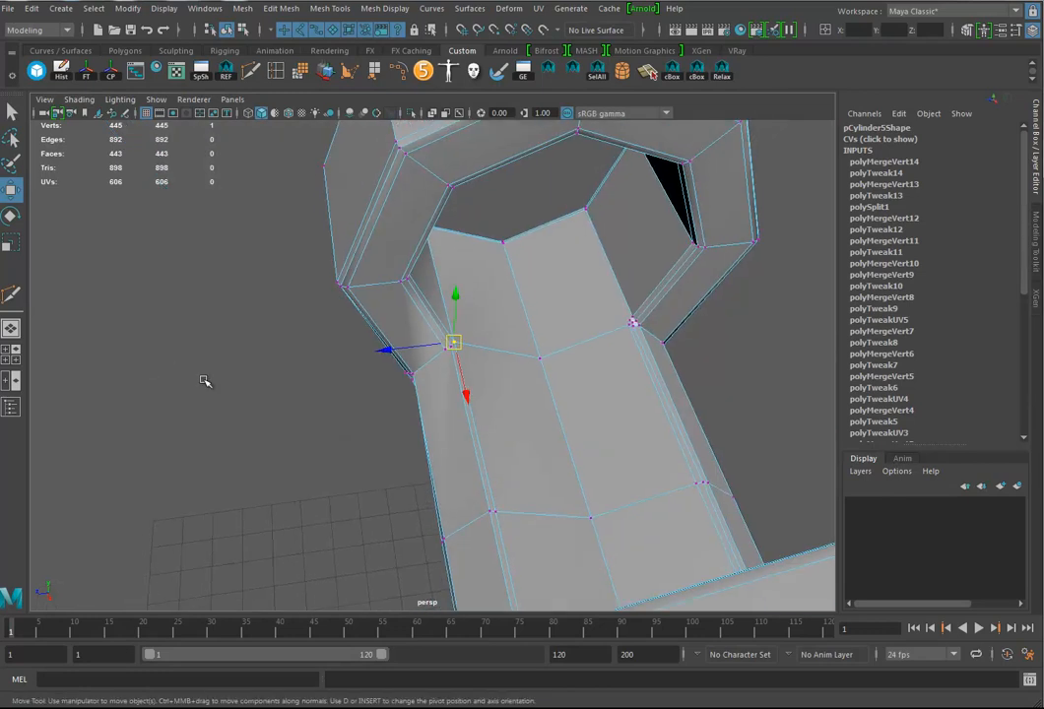
left_click_drag(142, 364, 593, 413, "alt")
middle_click_drag(593, 413, 409, 400, "alt")
left_click_drag(409, 399, 508, 394, "alt")
right_click_drag(507, 394, 587, 406, "alt")
left_click_drag(586, 406, 536, 365, "alt")
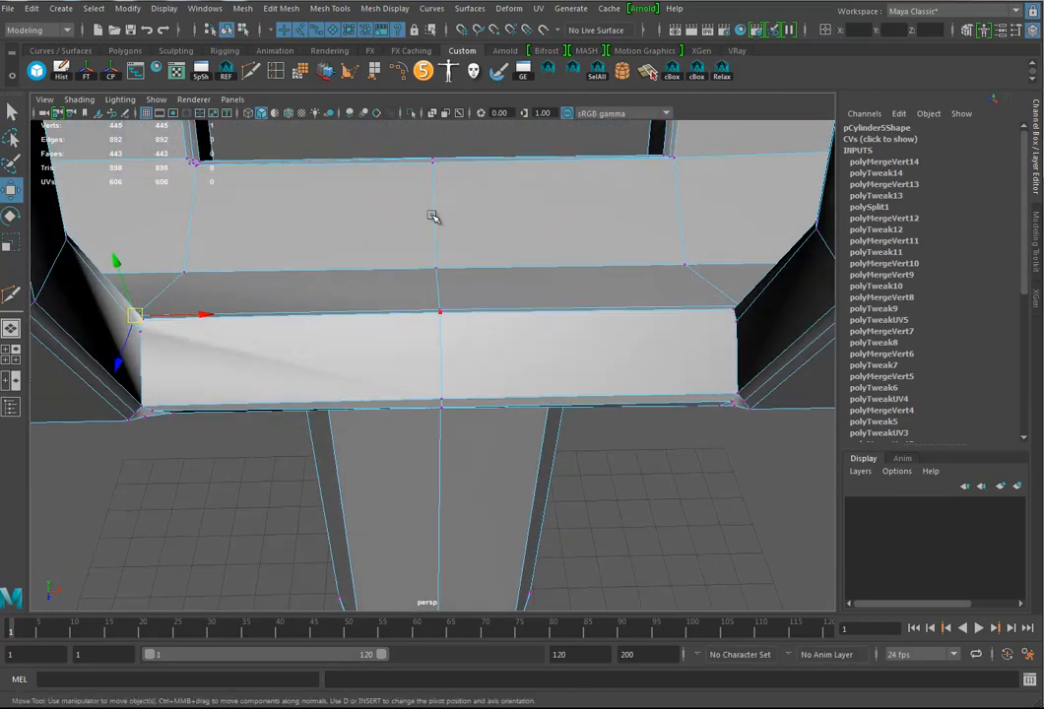
left_click(258, 75)
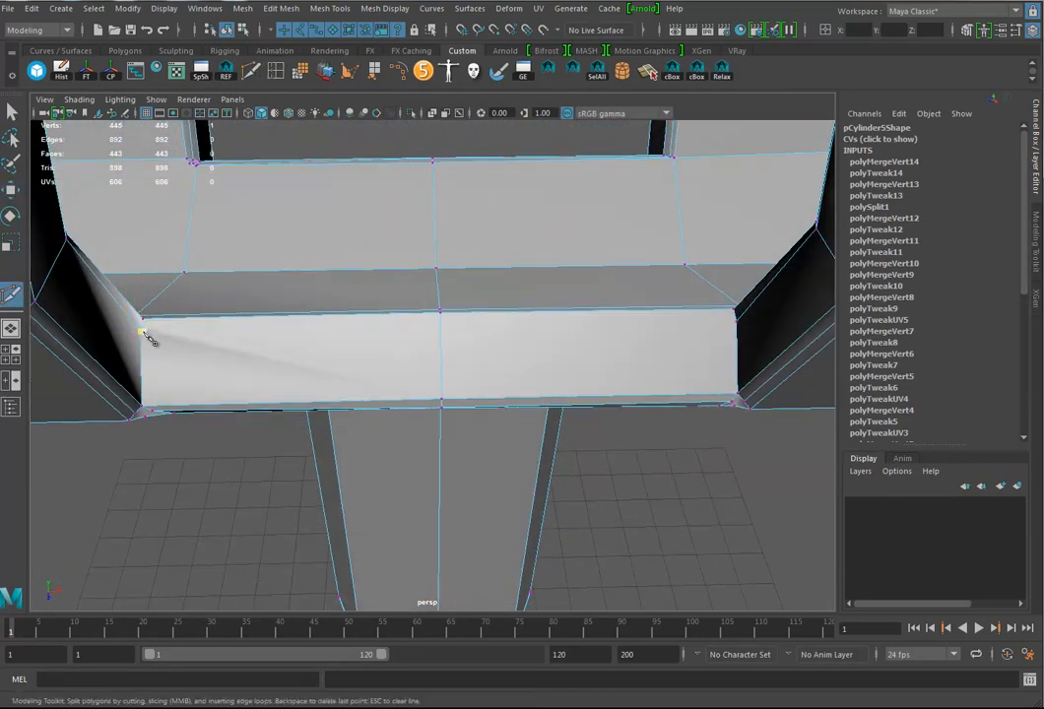
left_click(741, 328, "ctrl")
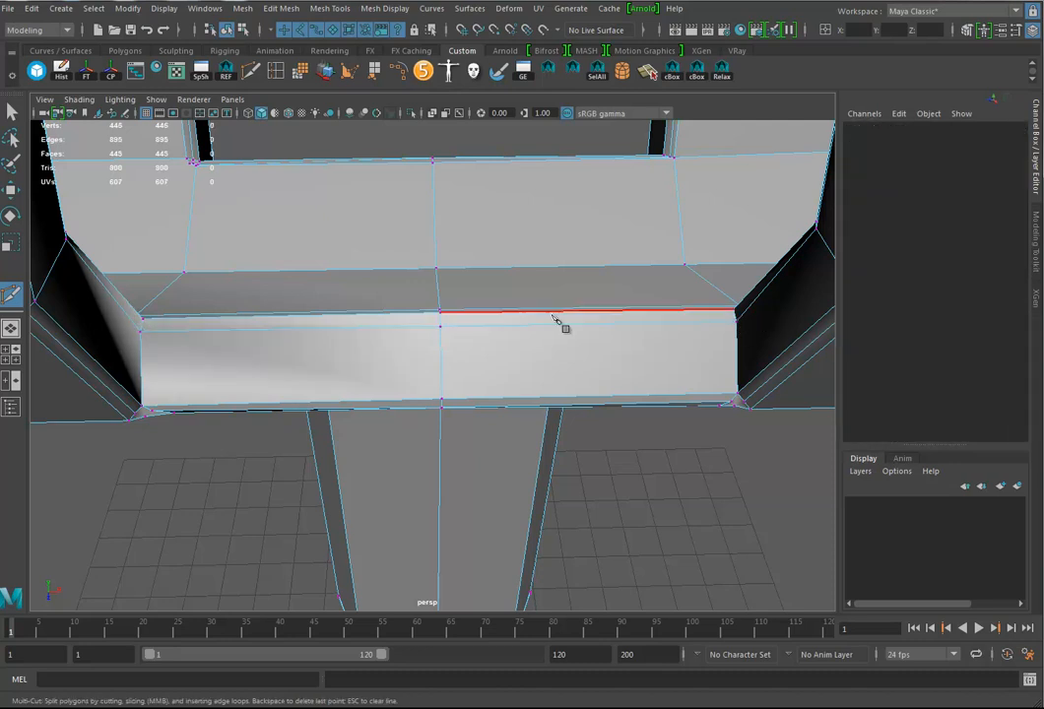
- Examine the fork corners in smooth preview and object mode, then return to the unsmoothed mesh display
left_click_drag(576, 348, 456, 355, "alt")
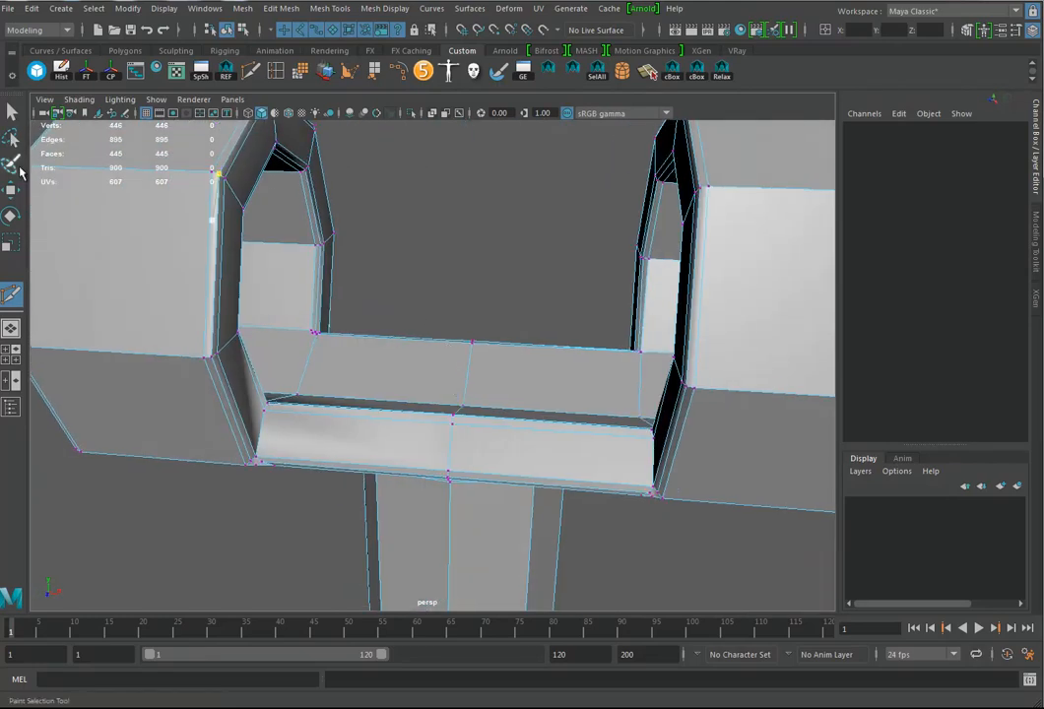
left_click(14, 190)
key("3")
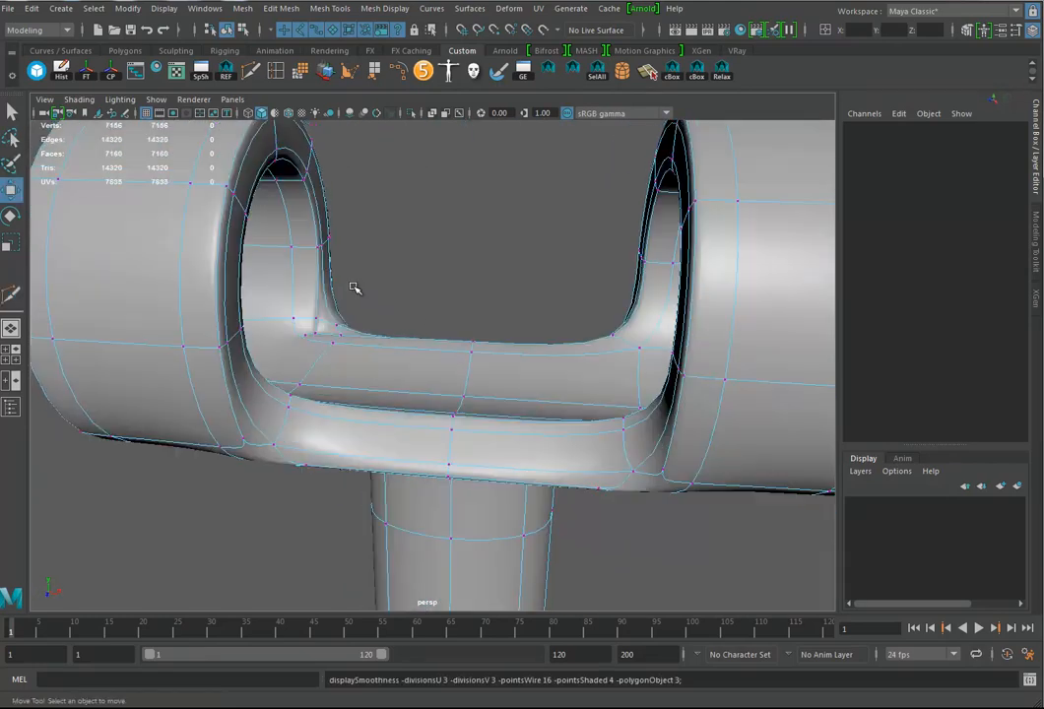
right_click_drag(495, 373, 280, 368, "alt")
left_click_drag(203, 370, 193, 326, "alt")
right_click_drag(197, 328, 356, 378, "alt")
left_click_drag(356, 377, 387, 382, "alt")
right_click_drag(523, 345, 592, 336)
right_click_drag(523, 355, 581, 323)
left_click(459, 273)
left_click_drag(615, 365, 491, 387, "alt")
left_click(429, 417)
key("1")
- Snap the middle bevel vertex at one underside corner of the fork onto its neighbour and merge them
left_click_drag(478, 459, 478, 422, "alt")
right_click_drag(466, 439, 685, 454, "alt")
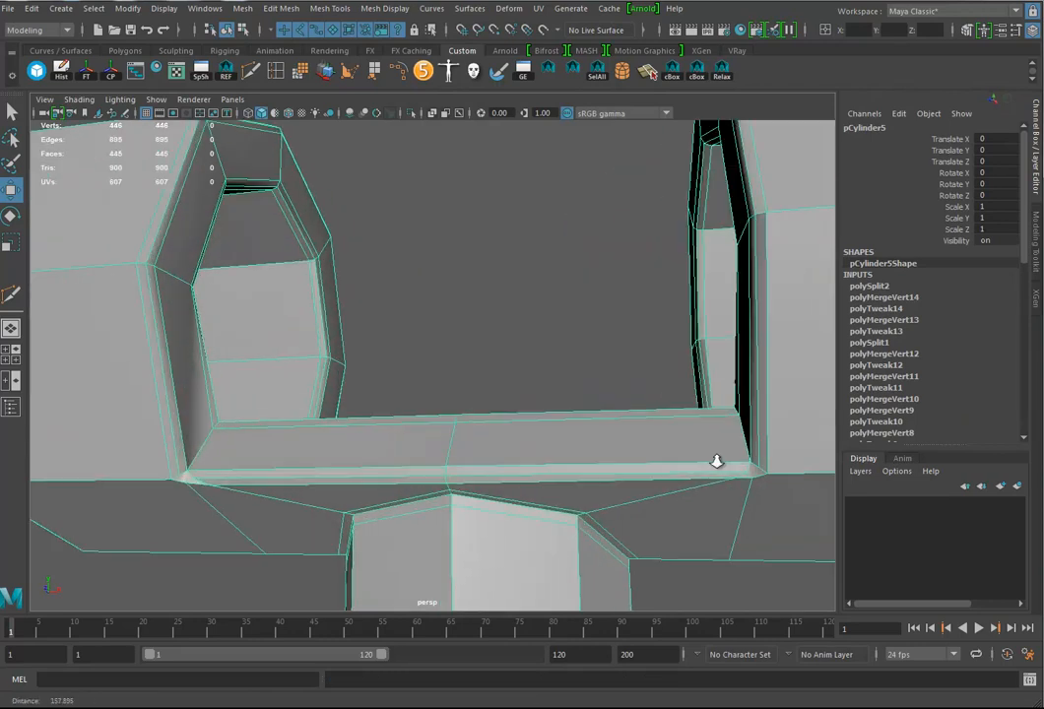
left_click_drag(686, 454, 670, 424, "alt")
middle_click_drag(670, 424, 361, 315, "alt")
left_click_drag(361, 315, 410, 329, "alt")
right_click_drag(410, 330, 656, 364, "alt")
left_click_drag(655, 364, 501, 321, "alt")
right_click_drag(501, 321, 438, 310)
left_click(491, 299)
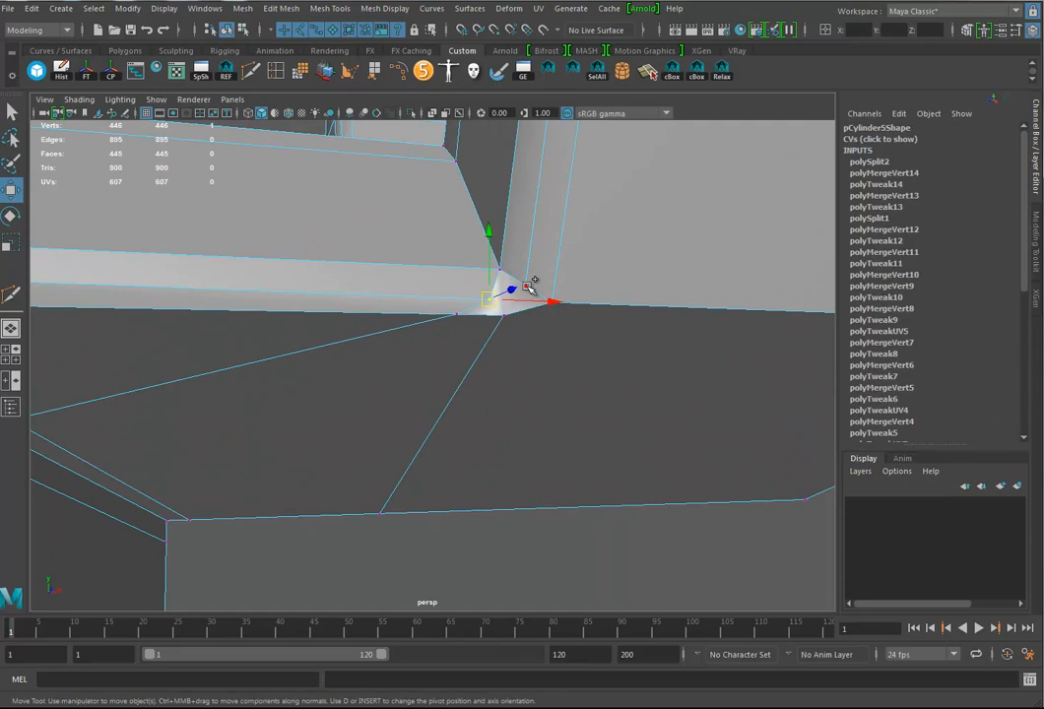
right_click_drag(531, 285, 536, 204, "shift")
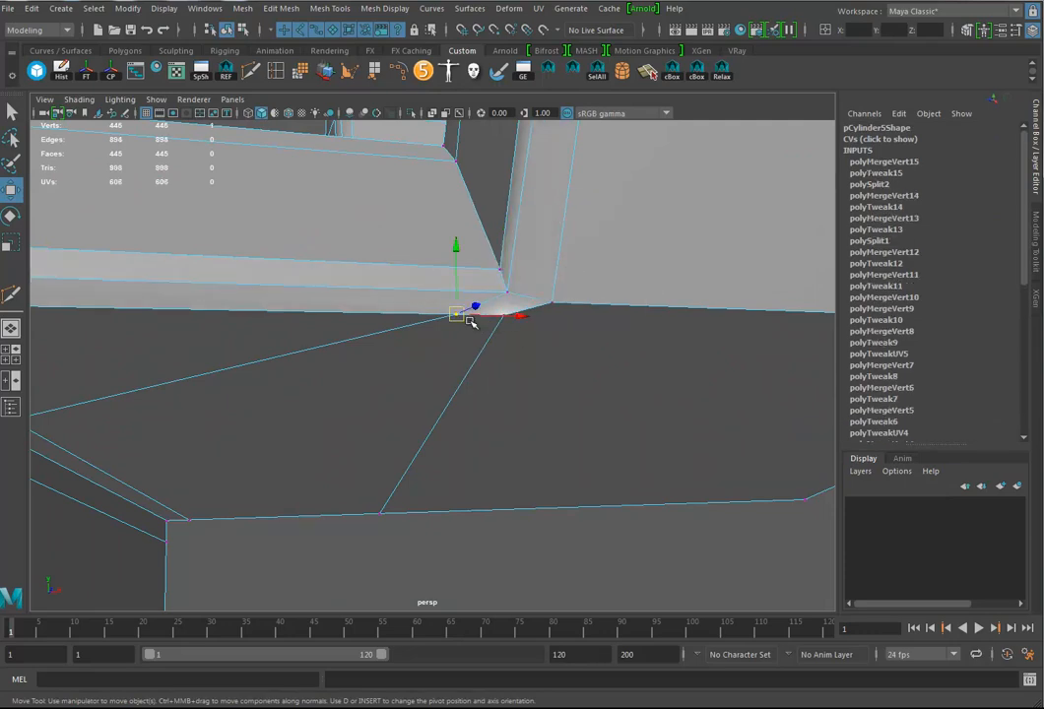
- Snap the two remaining loose vertices at this underside corner onto the corner edge's vertices and merge them
left_click_drag(452, 316, 486, 318)
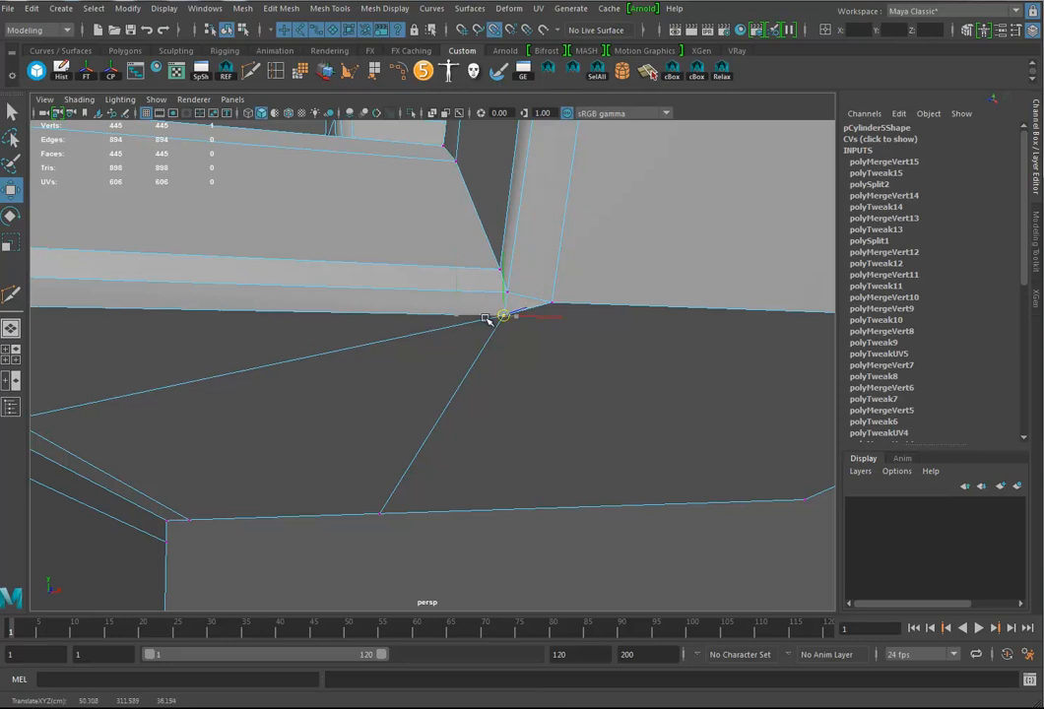
left_click(553, 304)
left_click_drag(553, 303, 532, 267)
right_click_drag(514, 279, 493, 202, "shift")
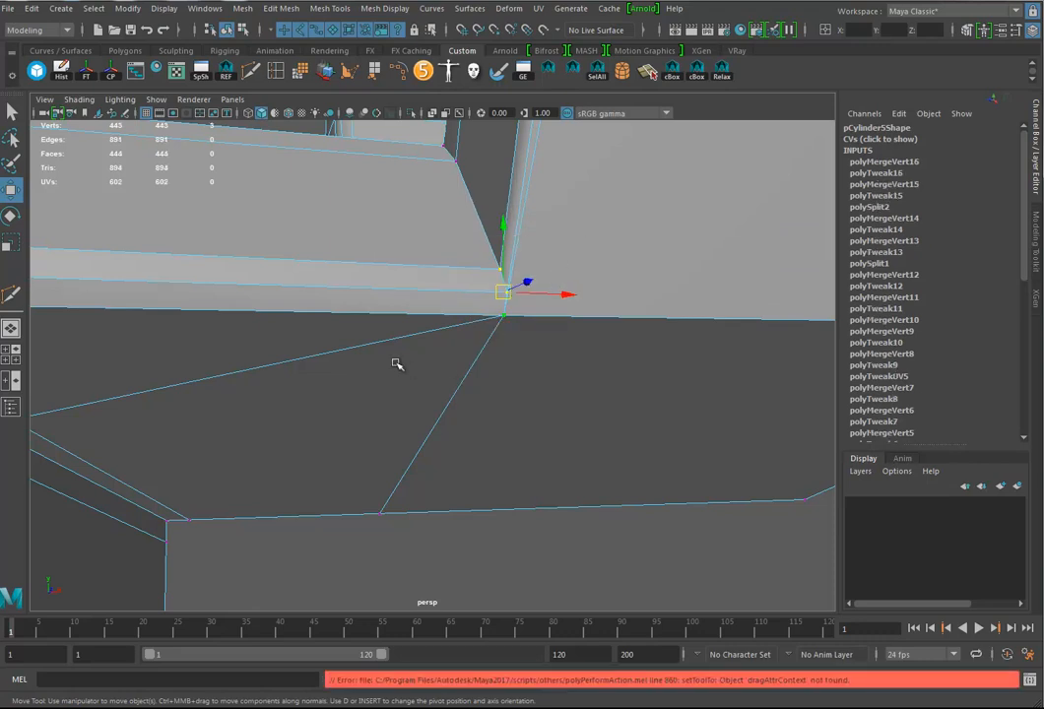
- Snap the loose bevel vertices at the opposite underside corner onto the corner edge's vertices and merge them
middle_click_drag(406, 368, 571, 349, "alt")
right_click_drag(572, 350, 145, 343, "alt")
left_click_drag(145, 342, 396, 343, "alt")
right_click_drag(397, 343, 394, 375, "alt")
middle_click_drag(286, 376, 403, 380, "alt")
left_click_drag(403, 380, 380, 375, "alt")
right_click_drag(380, 375, 465, 373, "alt")
middle_click_drag(465, 372, 508, 389, "alt")
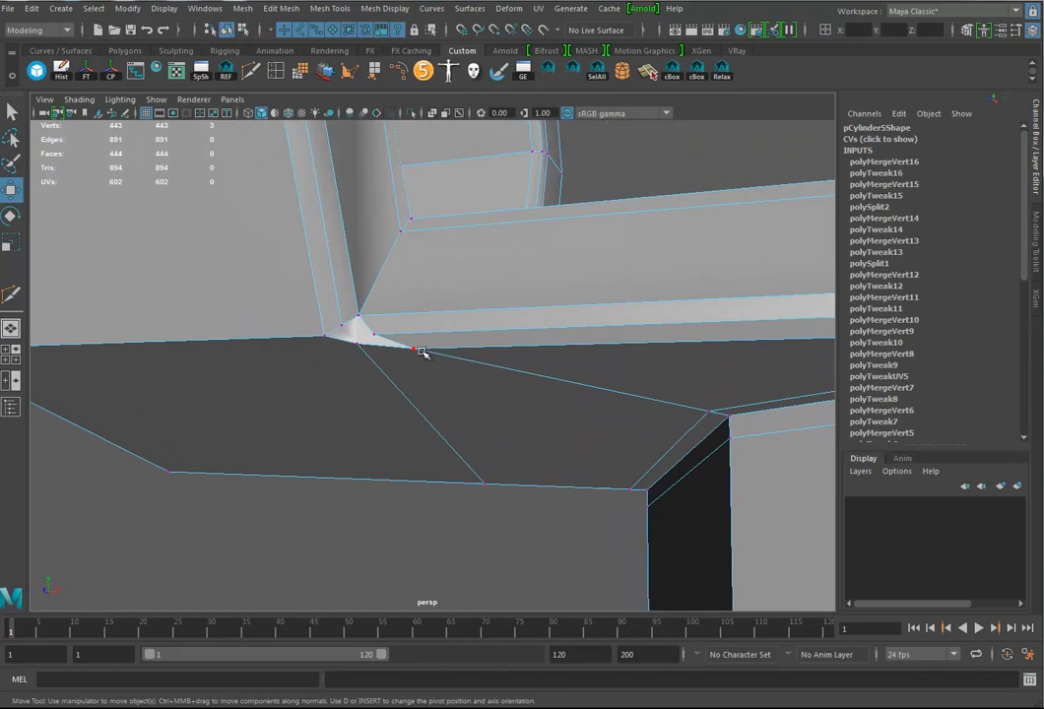
left_click_drag(416, 352, 345, 343)
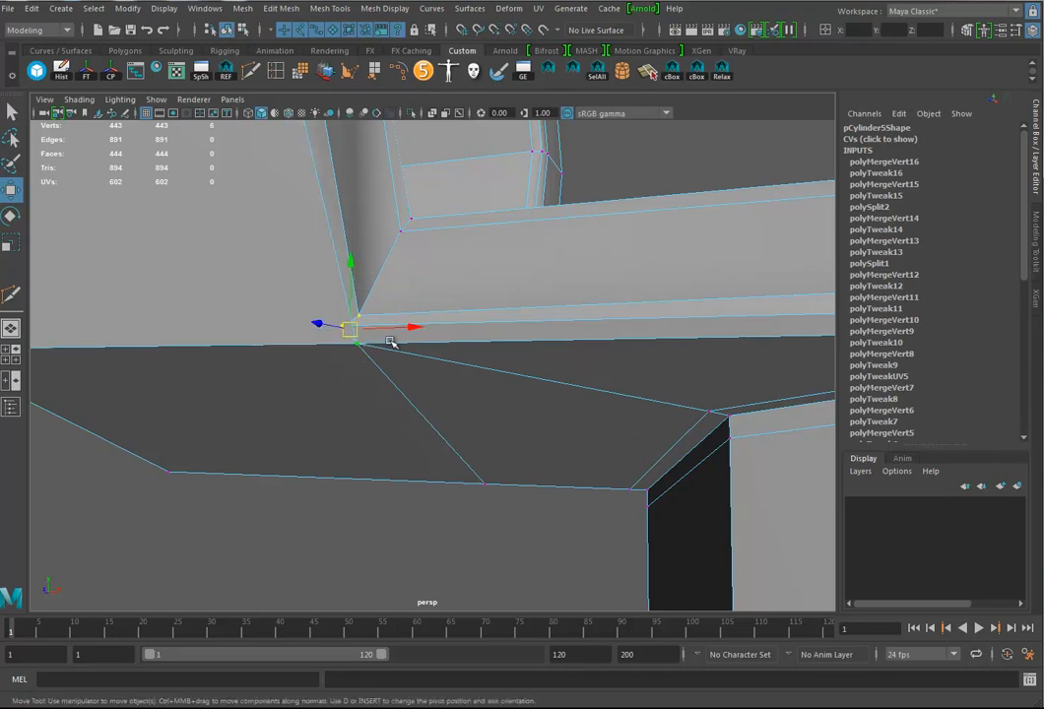
key("g")
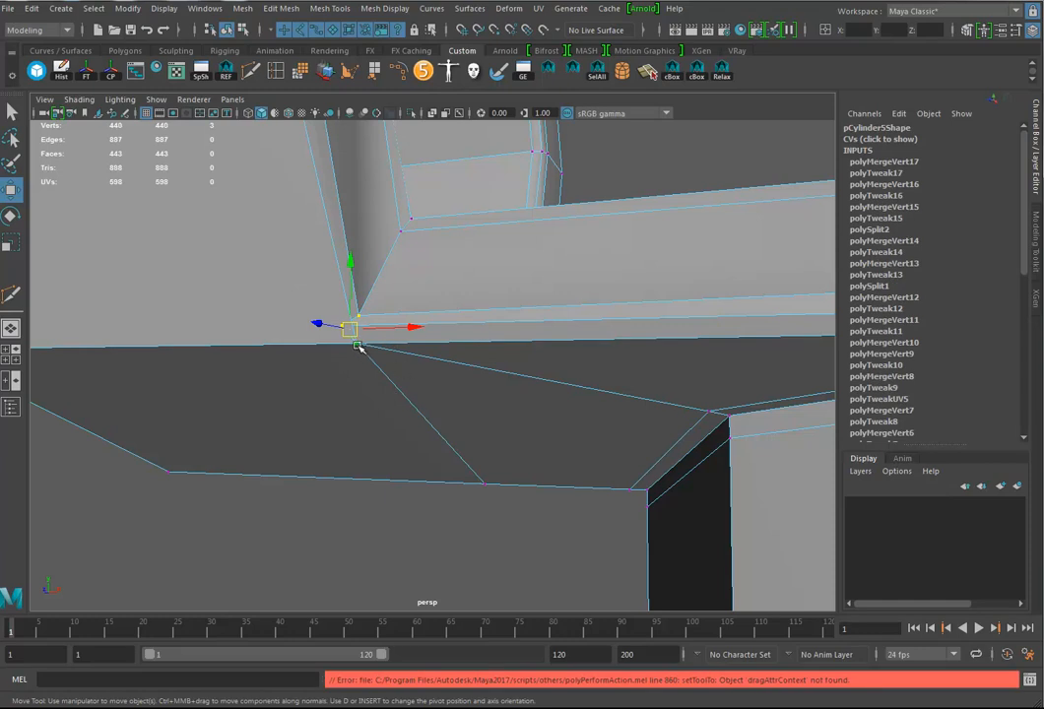
left_click(358, 346)
left_click_drag(422, 345, 382, 351)
- In smooth preview, snap the leftover bevel vertices at the pinched fork corner onto their neighbours and merge them
left_click_drag(566, 362, 436, 406, "alt")
key("3")
left_click_drag(522, 401, 454, 447, "alt")
scroll(406, 392, "up", 5)
middle_click_drag(454, 419, 459, 447, "alt")
left_click_drag(459, 447, 438, 391, "alt")
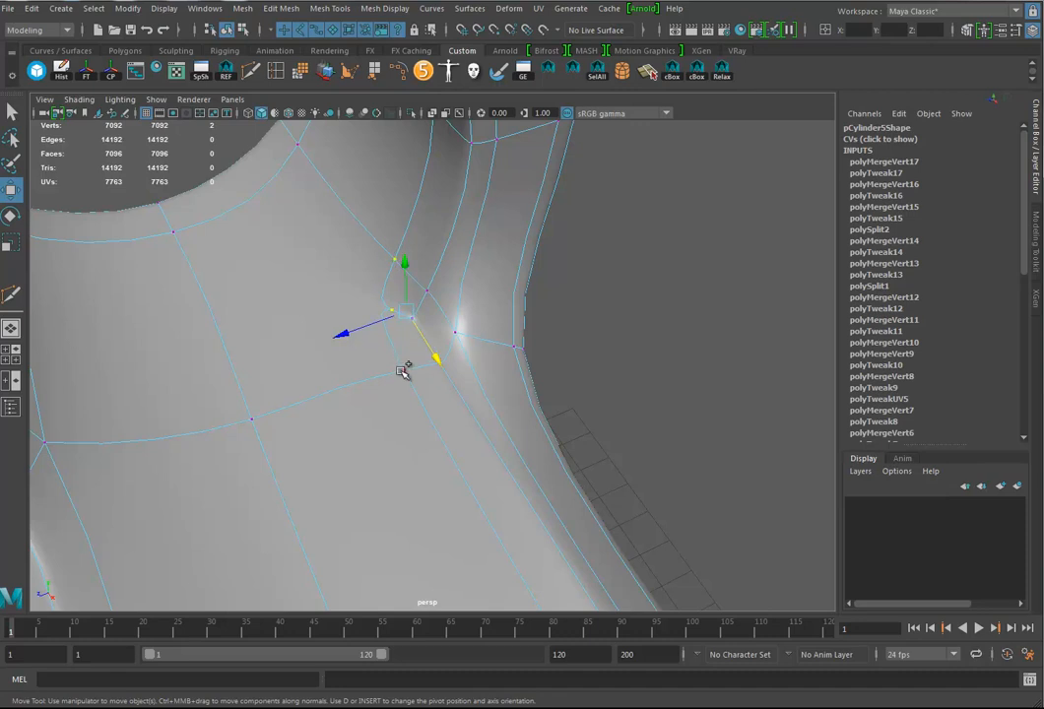
right_click_drag(407, 370, 406, 292, "shift")
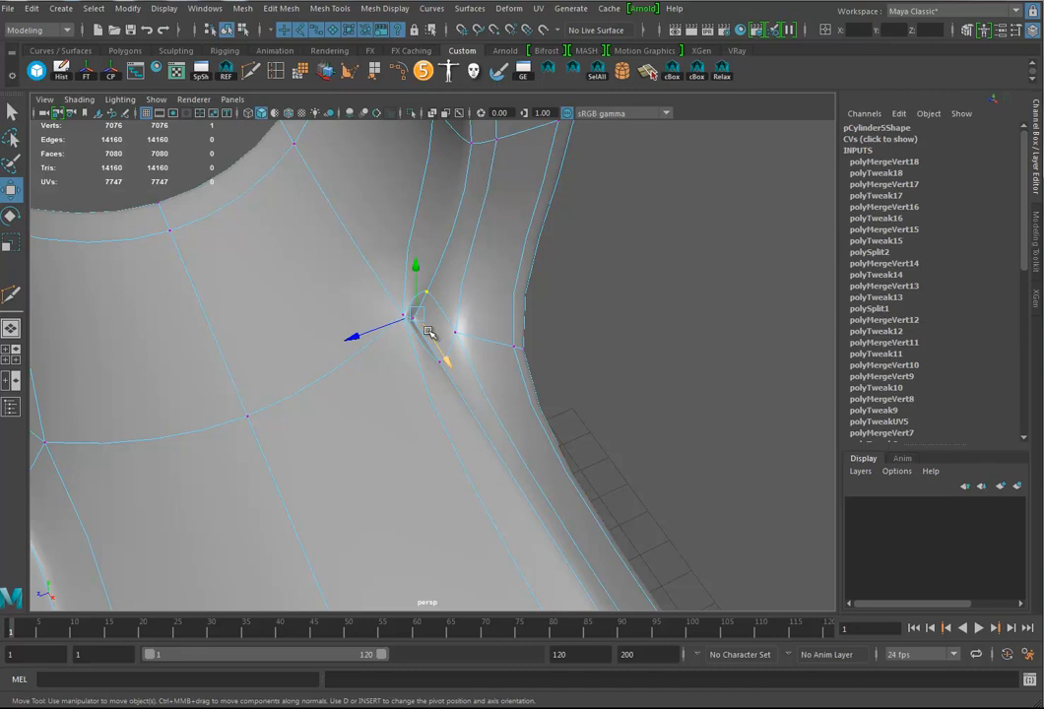
key("q")
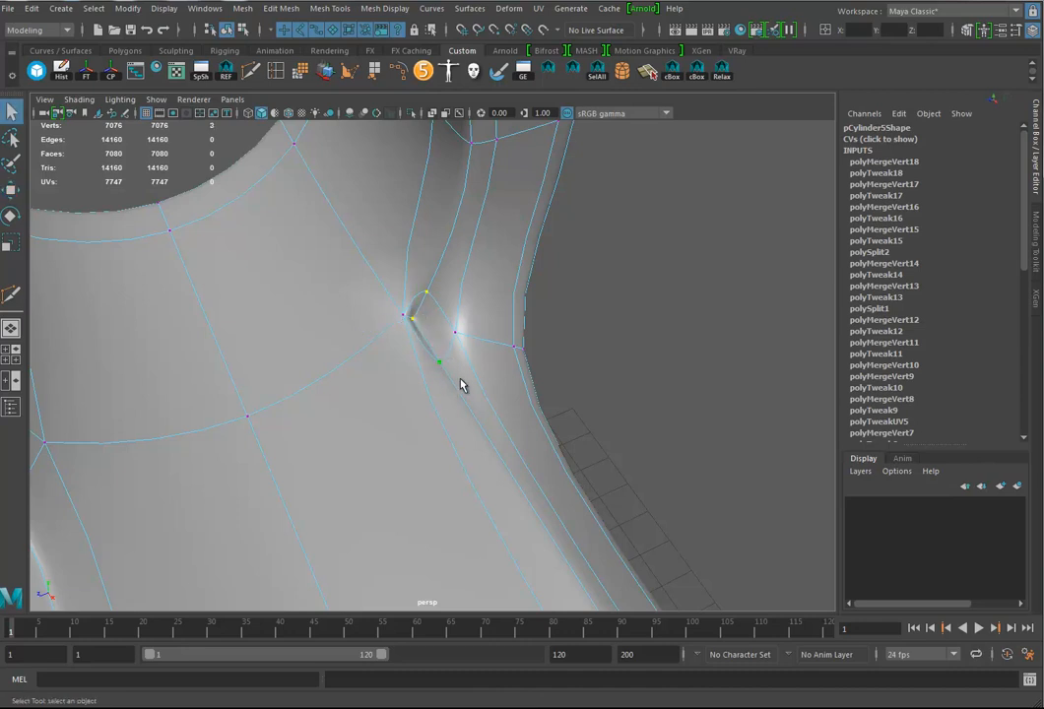
key("g")
- Return to object mode and examine the whole smoothed rod from several sides
right_click_drag(495, 405, 113, 388, "alt")
left_click_drag(355, 404, 562, 403, "alt")
right_click_drag(529, 403, 544, 320)
left_click_drag(550, 399, 419, 376, "alt")
left_click_drag(228, 204, 607, 479, "alt")
left_click(619, 430)
left_click_drag(660, 536, 433, 382, "alt")
- Delete the connecting rod's construction history and rename the object Arm01
left_click(433, 382)
left_click_drag(531, 450, 477, 373, "alt")
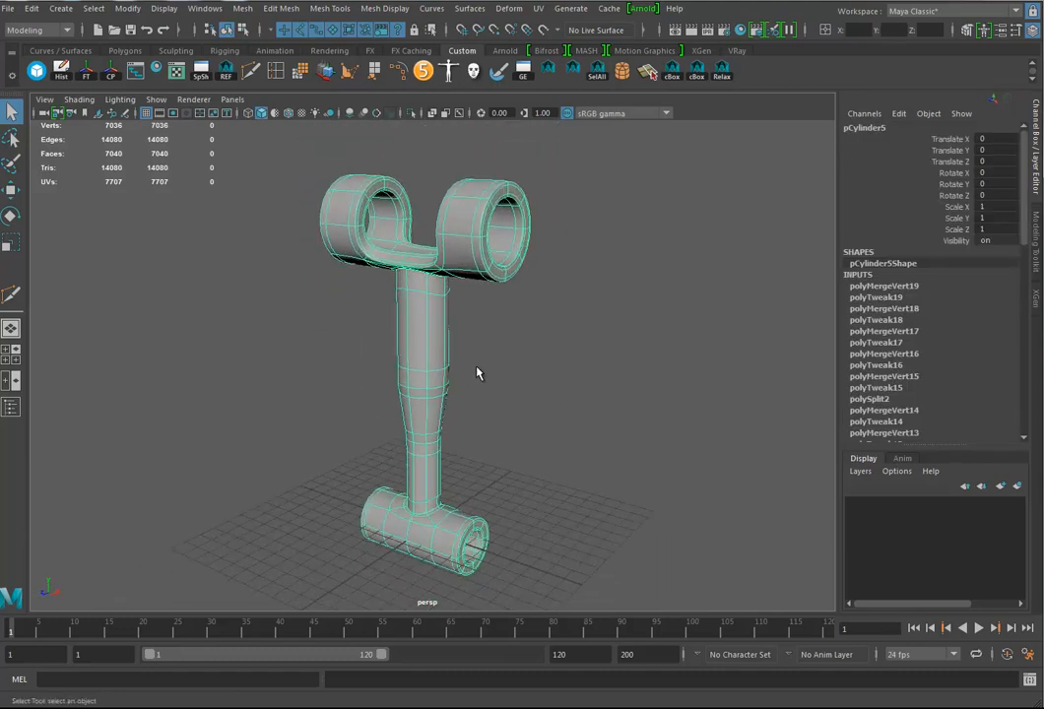
key("alt+shift+d")
left_click_drag(548, 386, 523, 378, "alt")
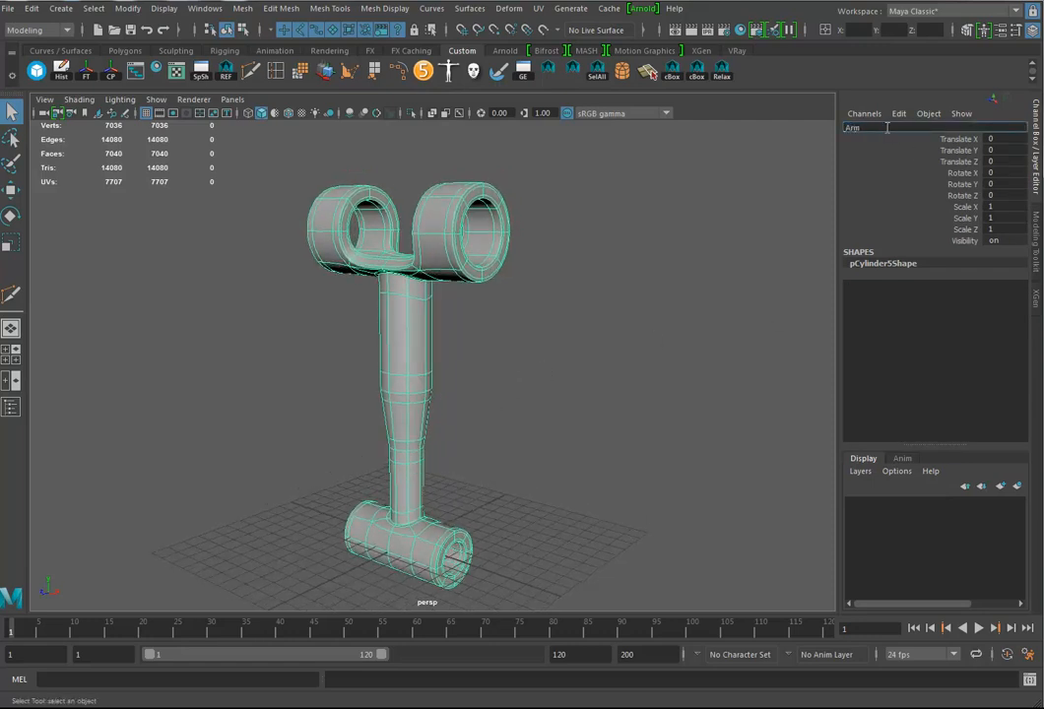
key("Return")
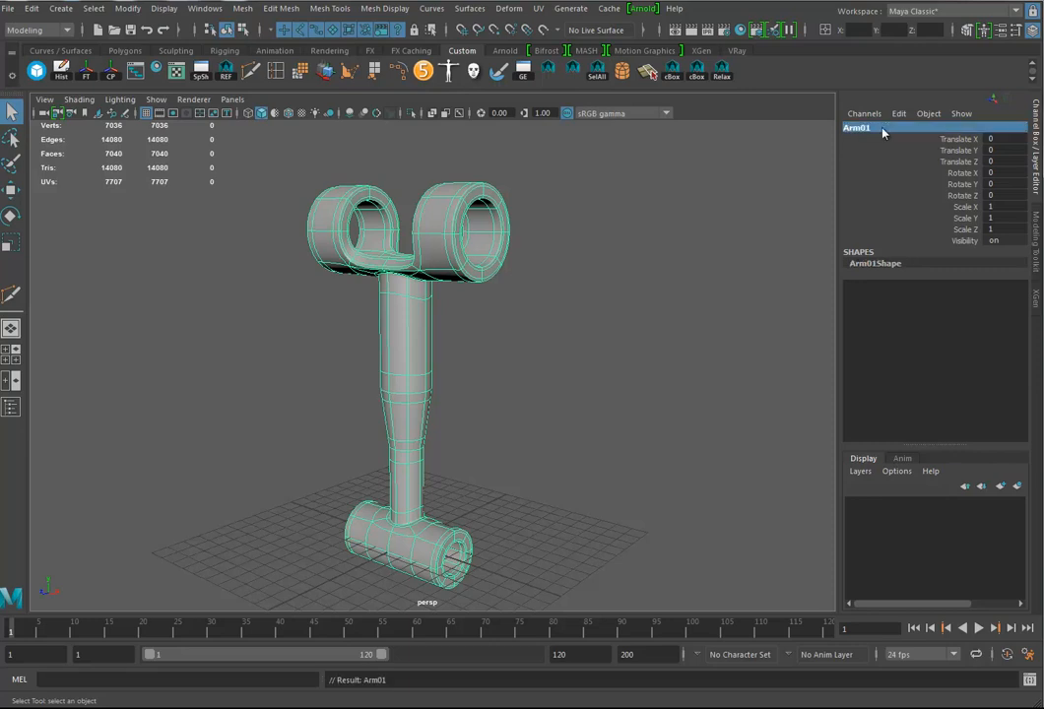
left_click_drag(435, 454, 450, 389, "alt")
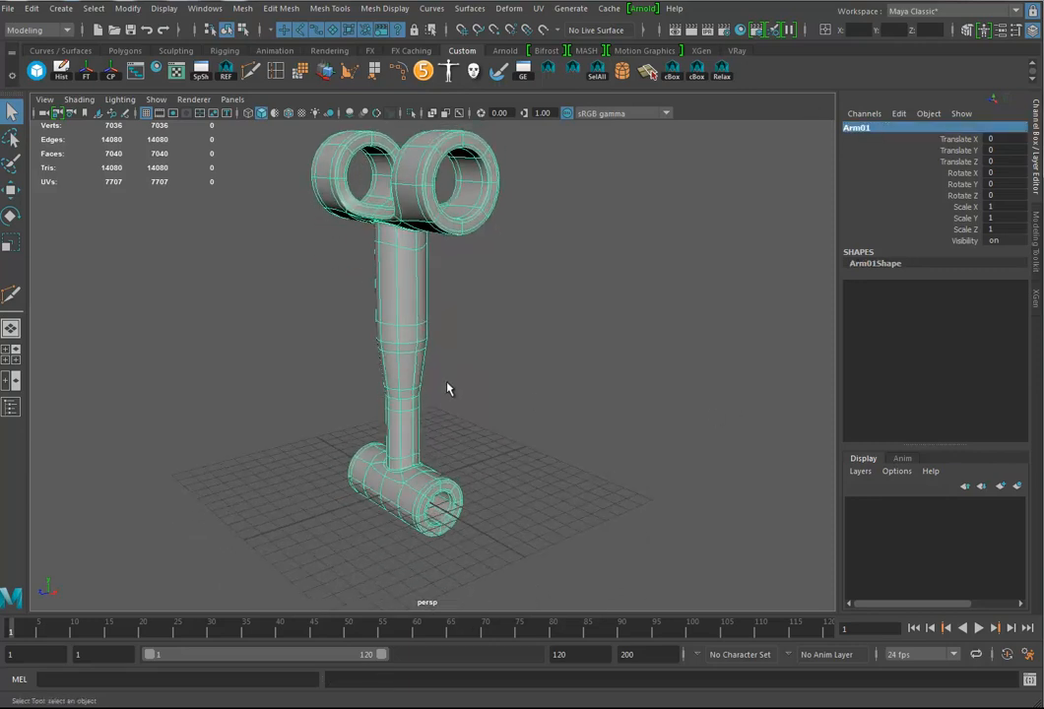
- Save the scene as Clawe01_arm in Maya ASCII format in the project's scenes folder, accepting the student-version notice, and deselect the rod
left_click(9, 8)
left_click(39, 77)
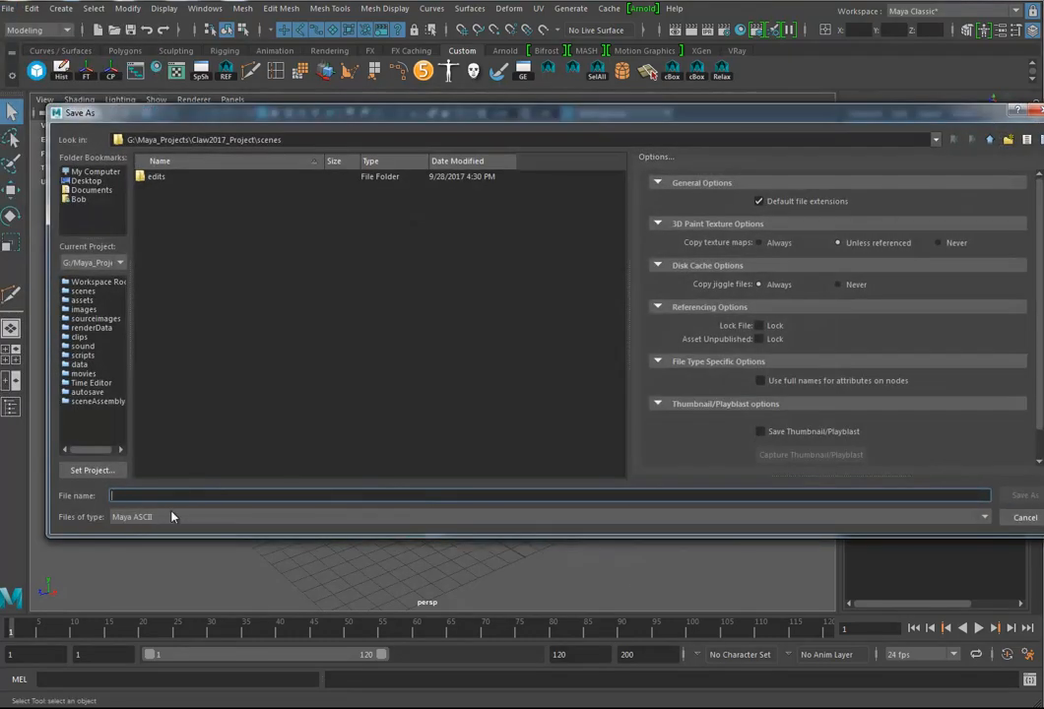
type("Arm")
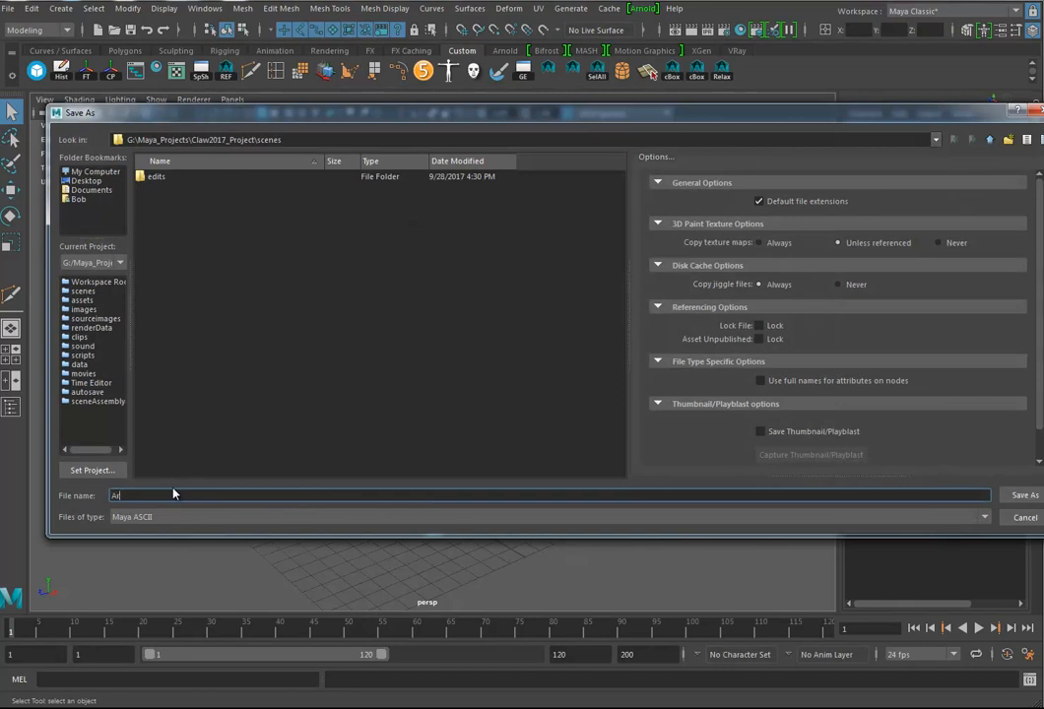
type("1")
left_click_drag(126, 498, 77, 504)
type("Claw01_arm")
key("Return")
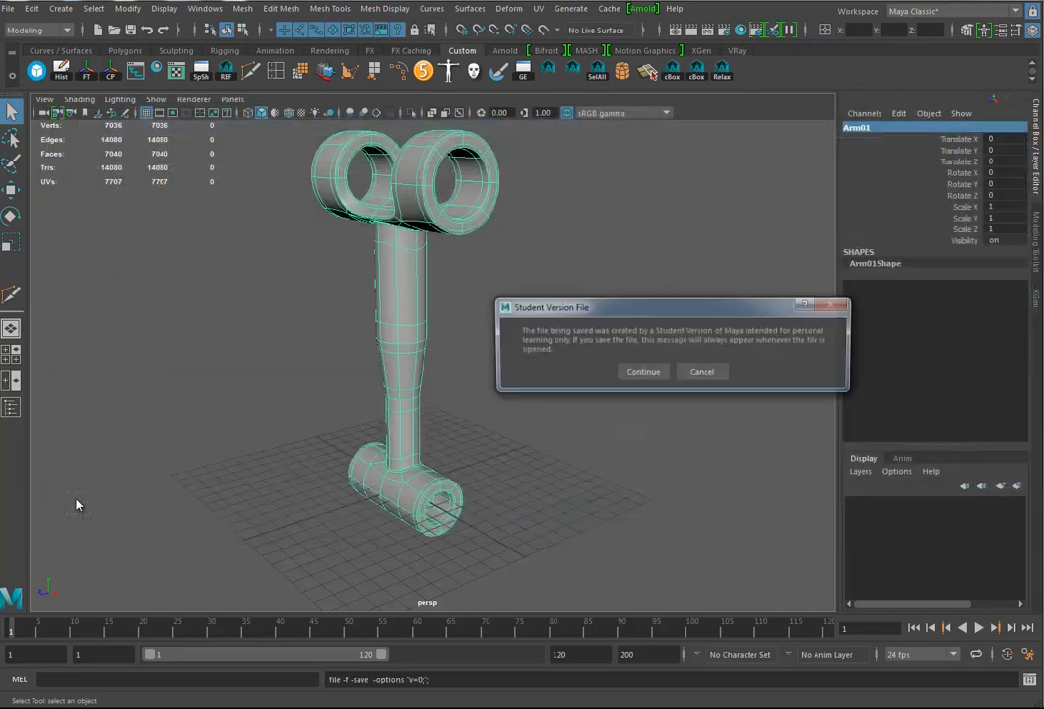
left_click(645, 373)
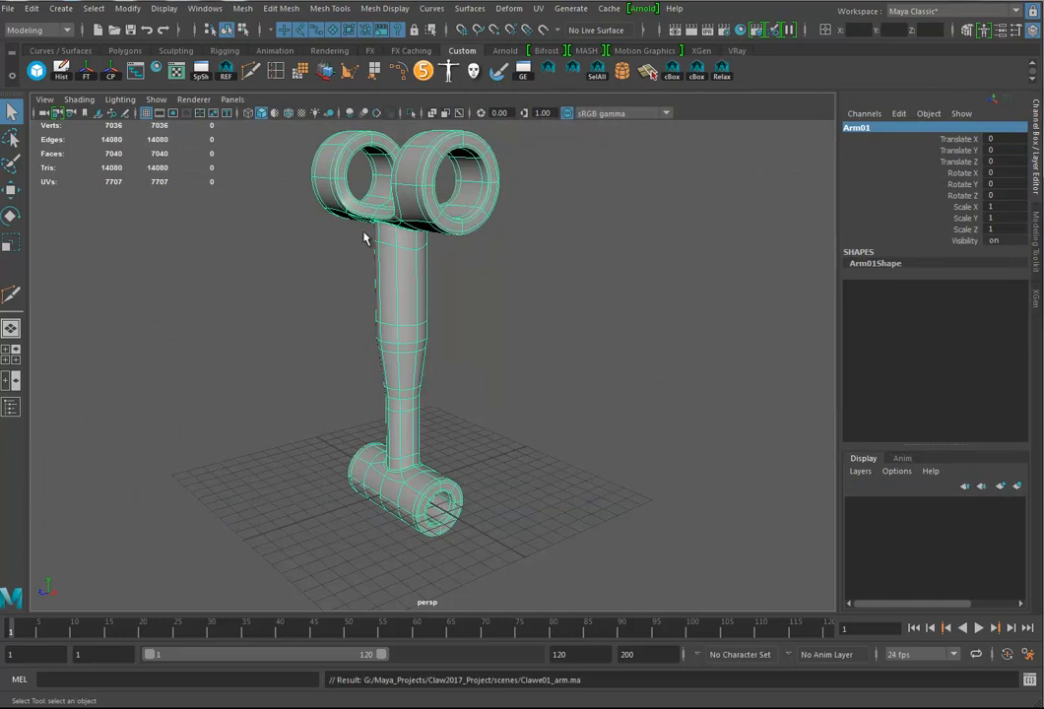
left_click_drag(492, 385, 490, 416, "alt")
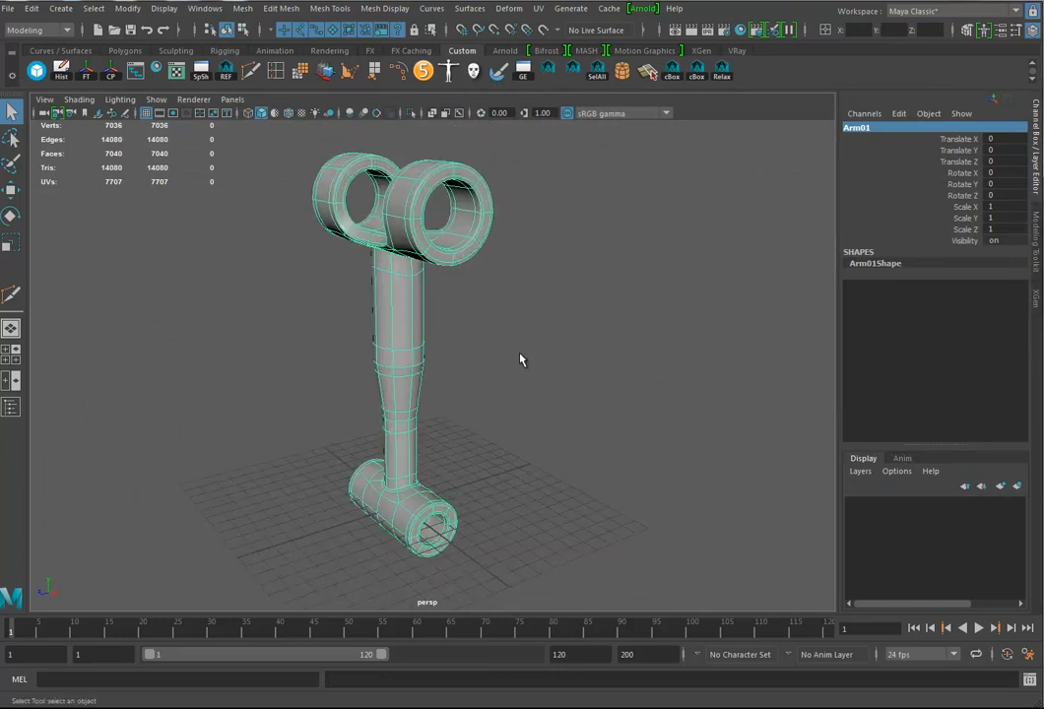
left_click(523, 359)
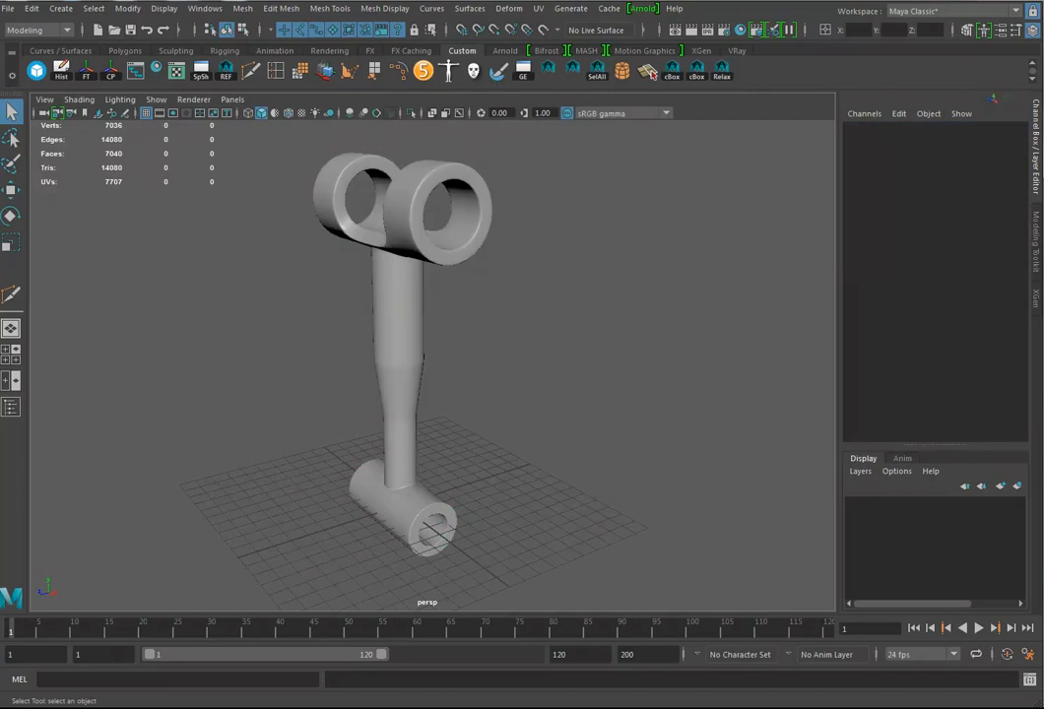